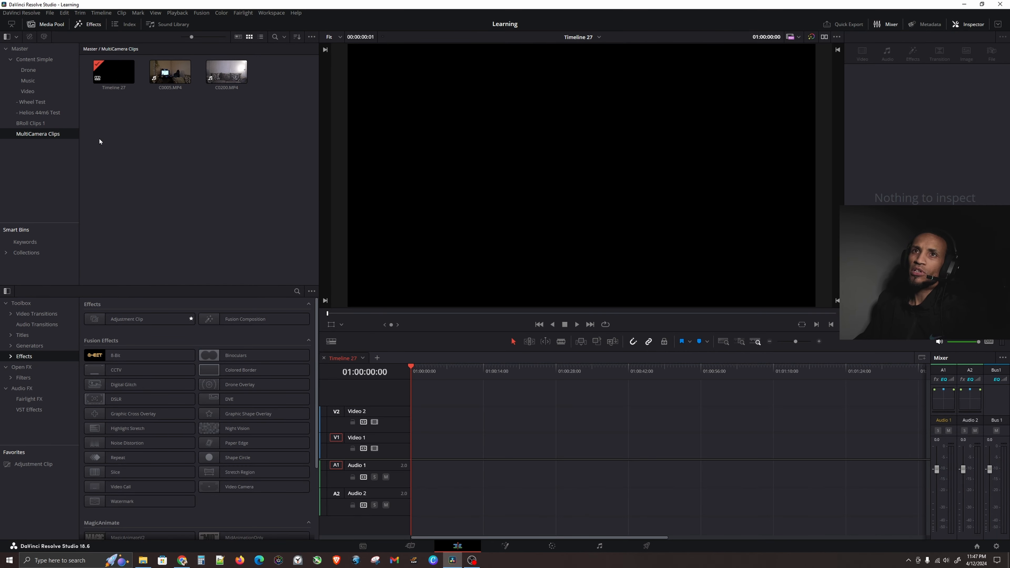
Open the Helios 44m6 Test bin and add clip C0225.MP4 to the empty timeline.
click(27, 123)
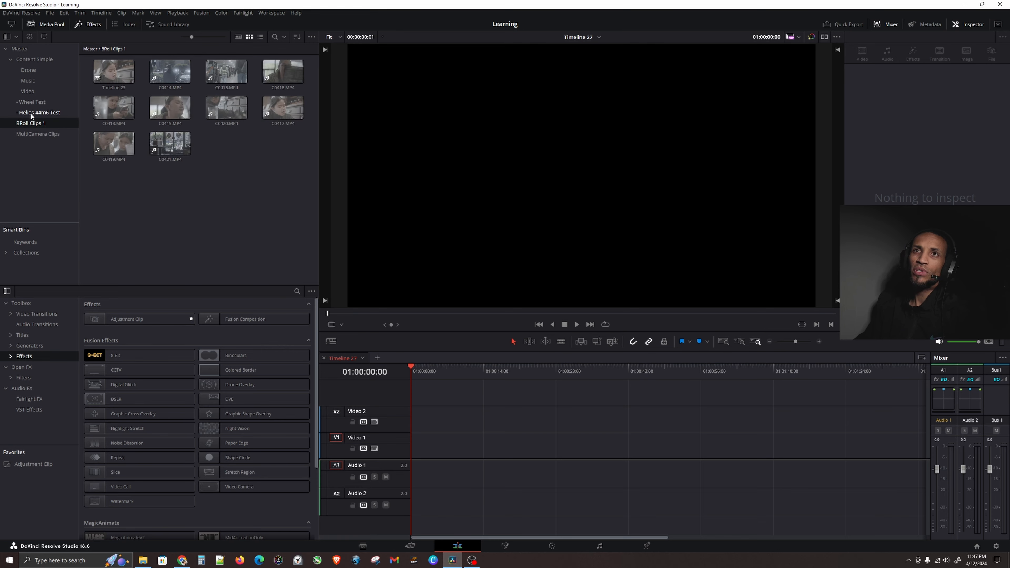
click(32, 113)
drag(224, 107, 485, 451)
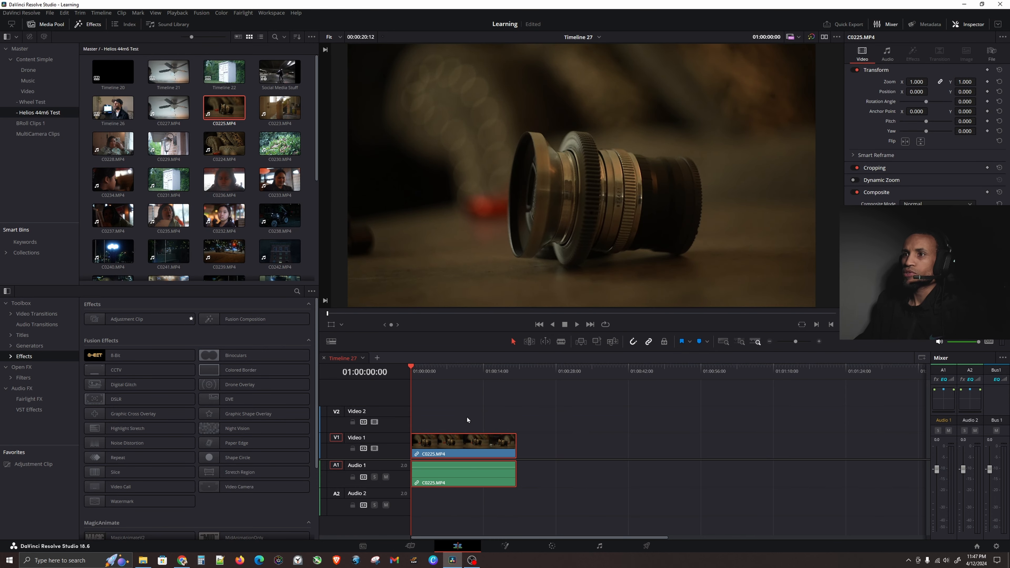
Open the clip on the Color page and nudge its single node slightly left.
click(453, 380)
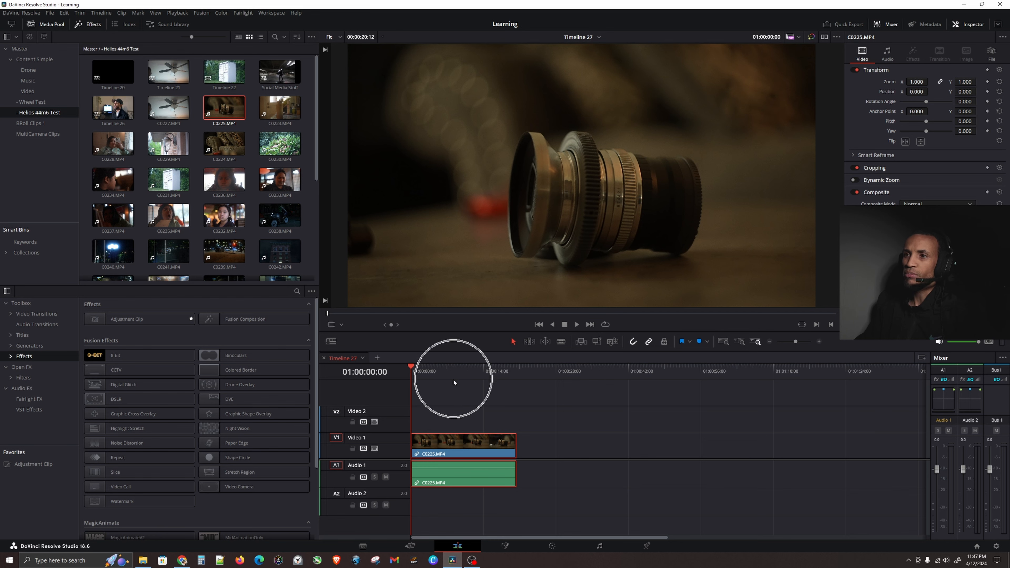
click(545, 545)
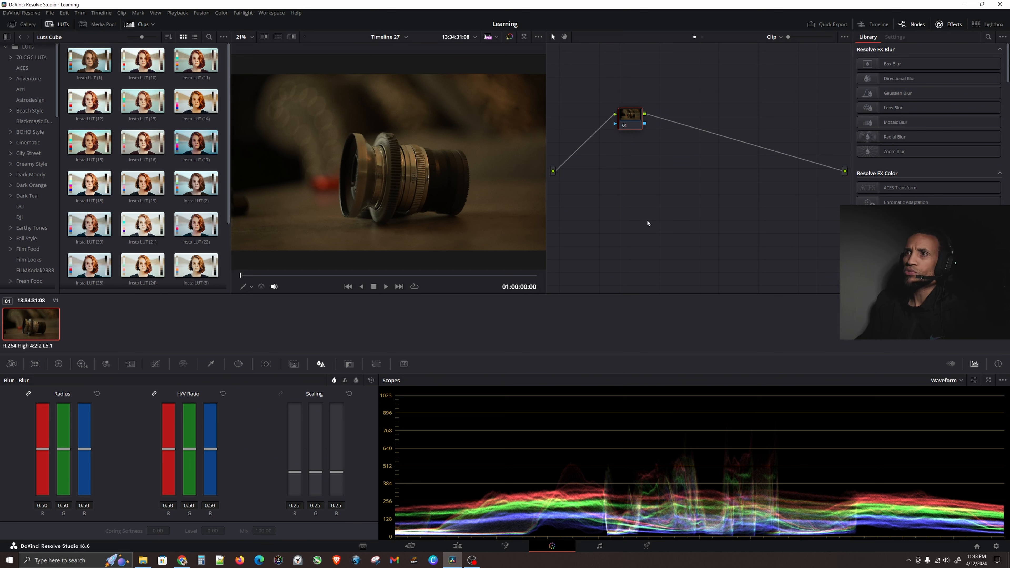
drag(630, 121, 596, 122)
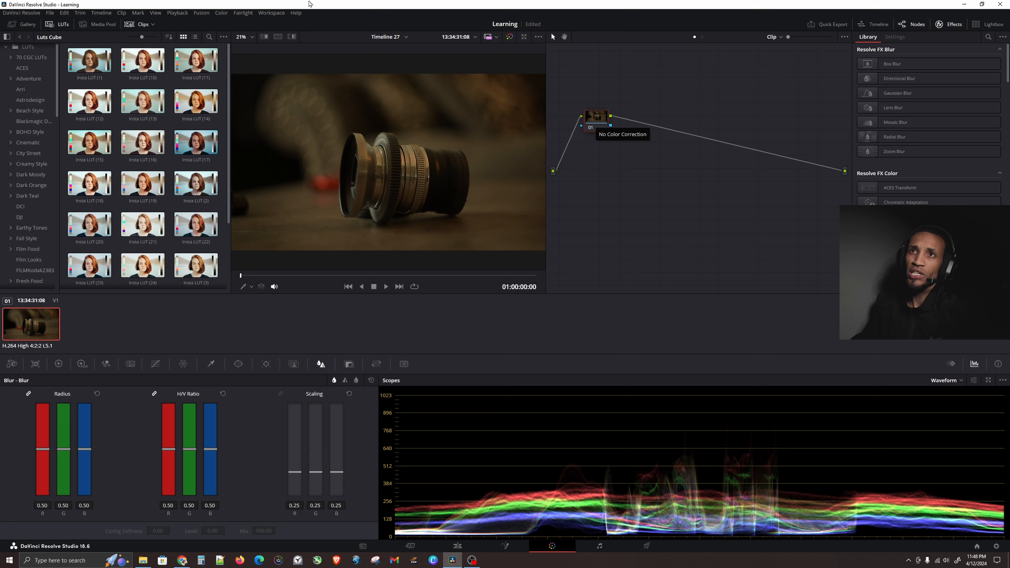
Apply the V2 Pro REC grade from the PowerGrade 2 gallery album to the clip.
click(26, 25)
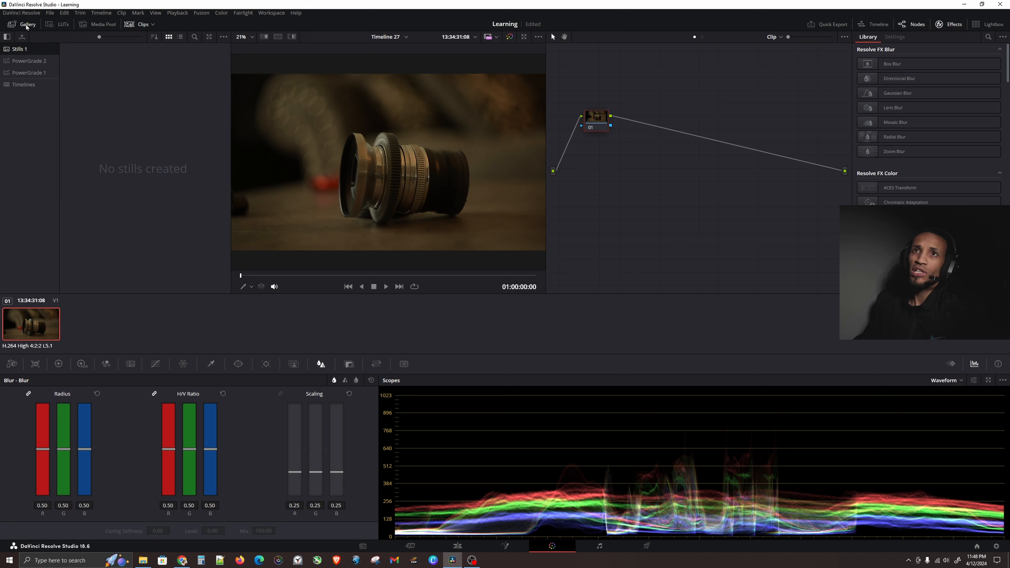
click(25, 61)
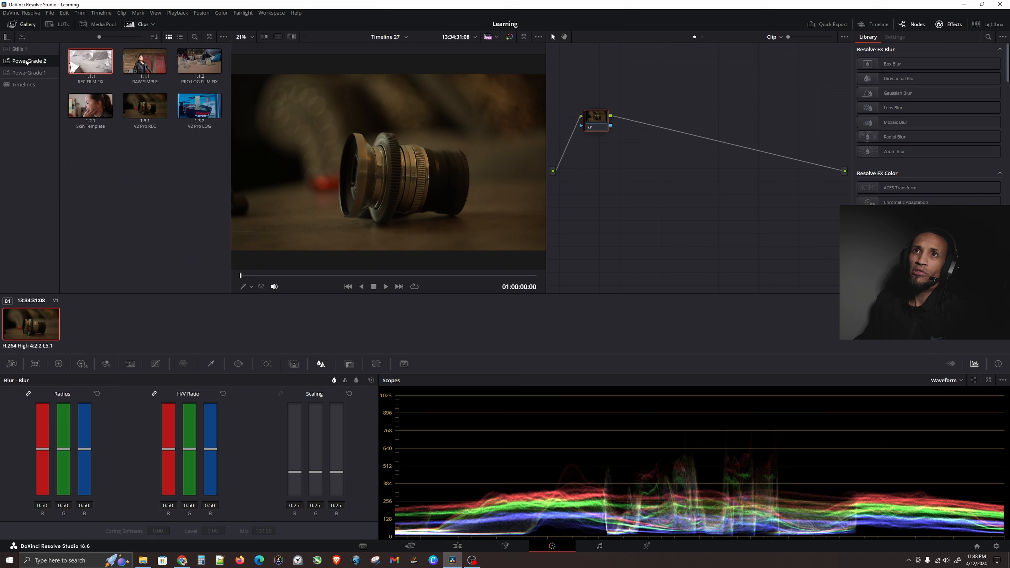
click(140, 104)
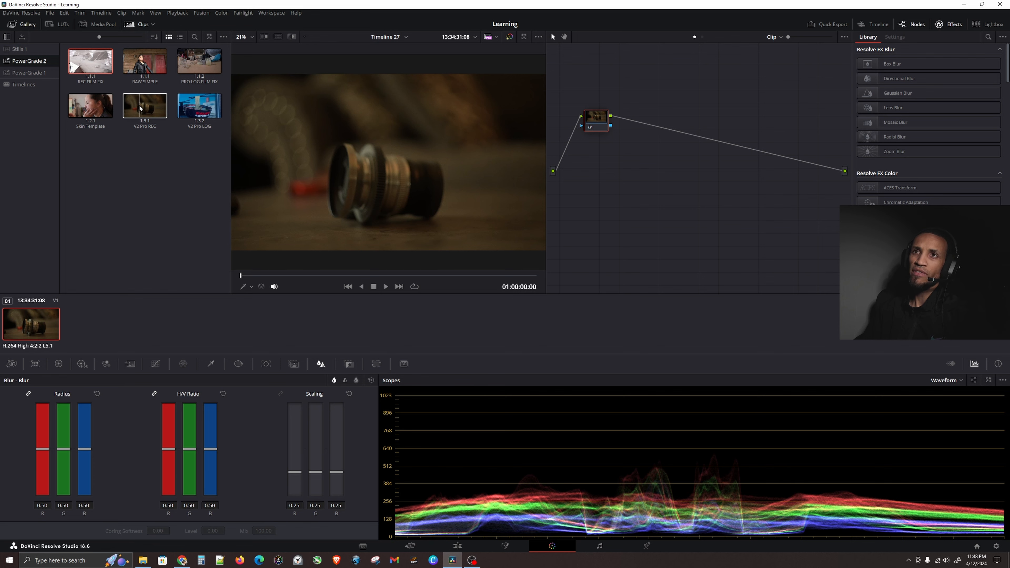
double_click(145, 106)
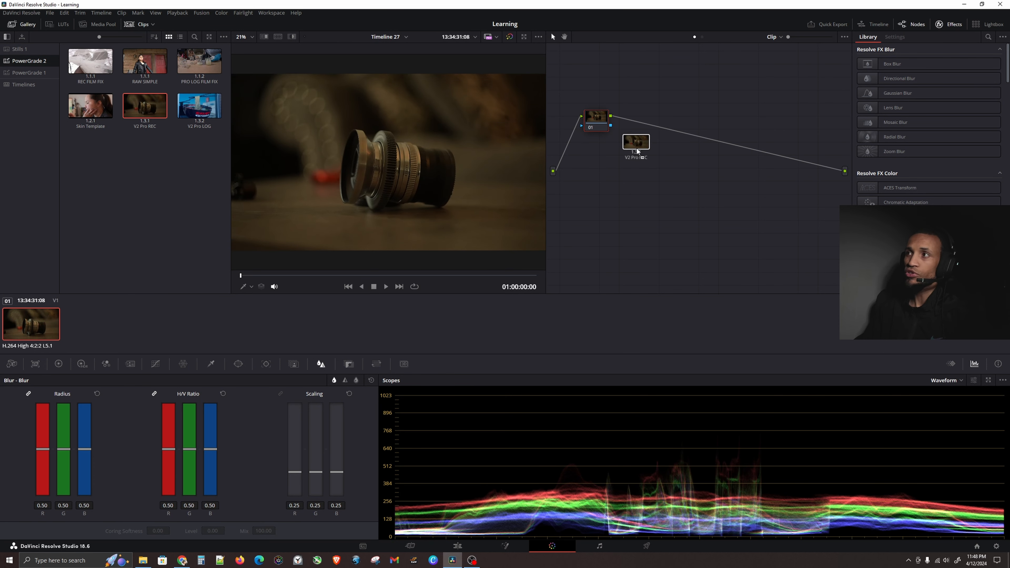
Examine the node tree that the applied grade created in the node graph.
right_click(732, 170)
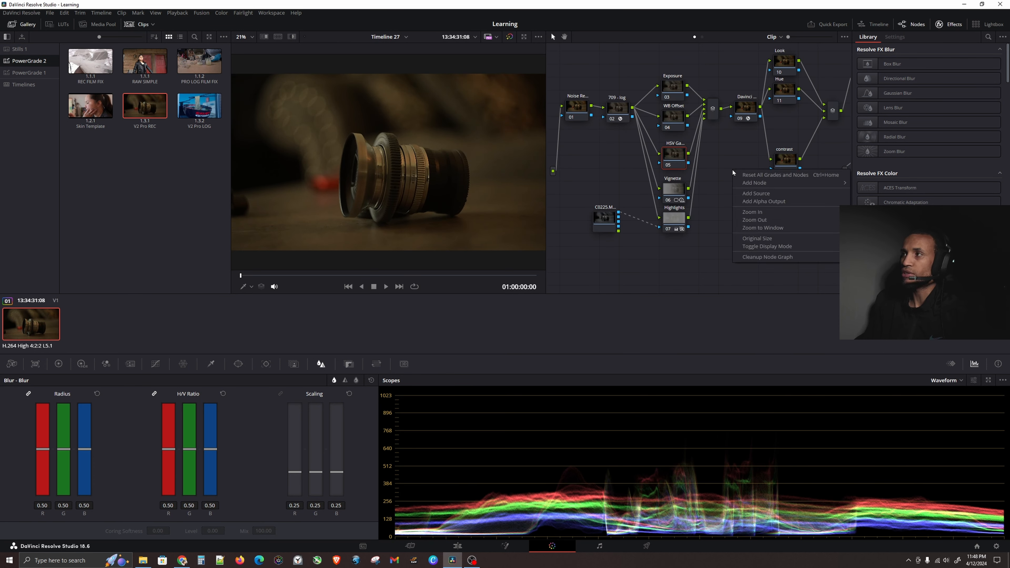
click(770, 218)
right_click(686, 209)
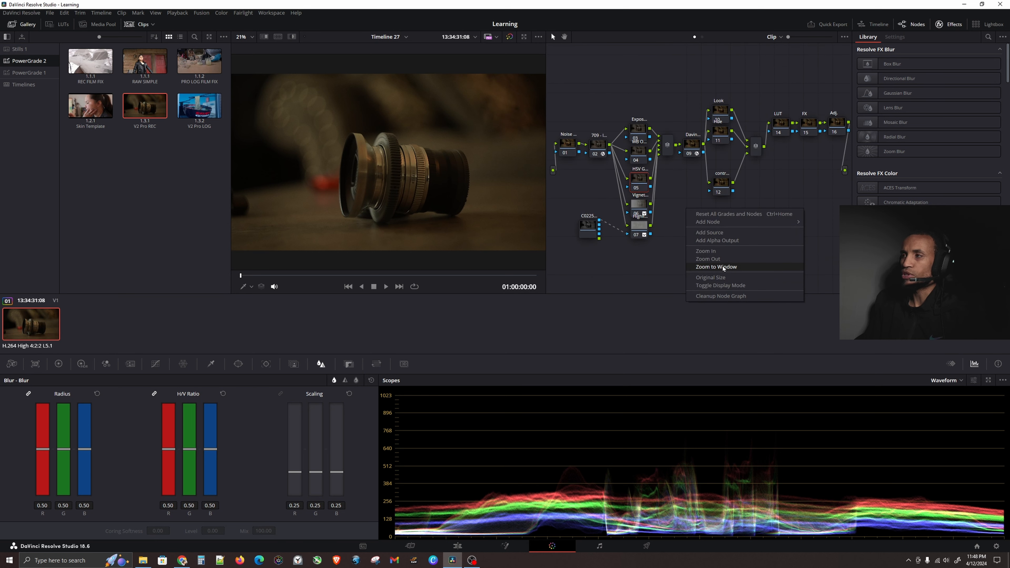
click(676, 201)
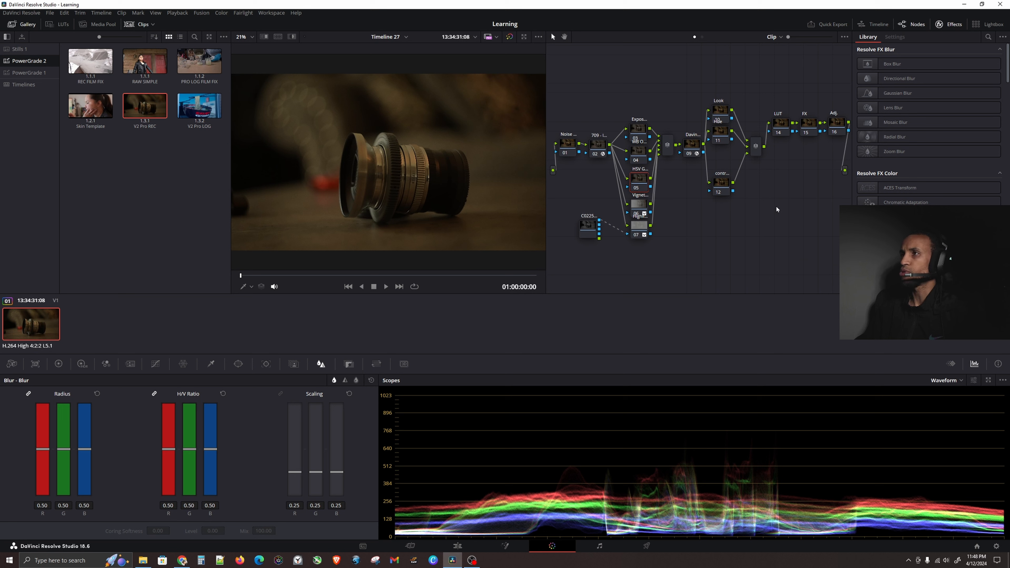
drag(569, 78, 836, 253)
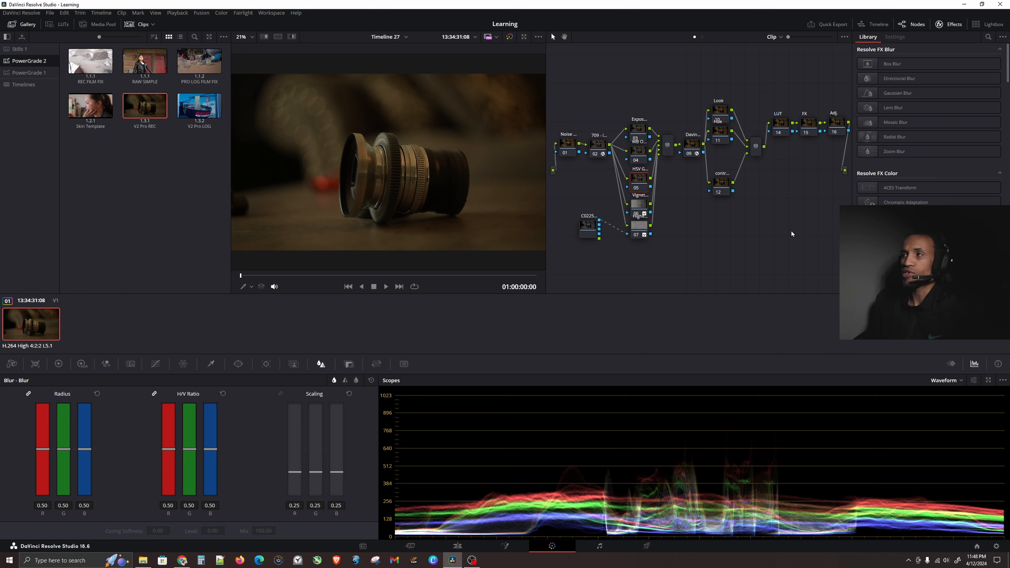
mouse_move(745, 224)
mouse_down()
mouse_move(734, 220)
mouse_move(751, 220)
mouse_up()
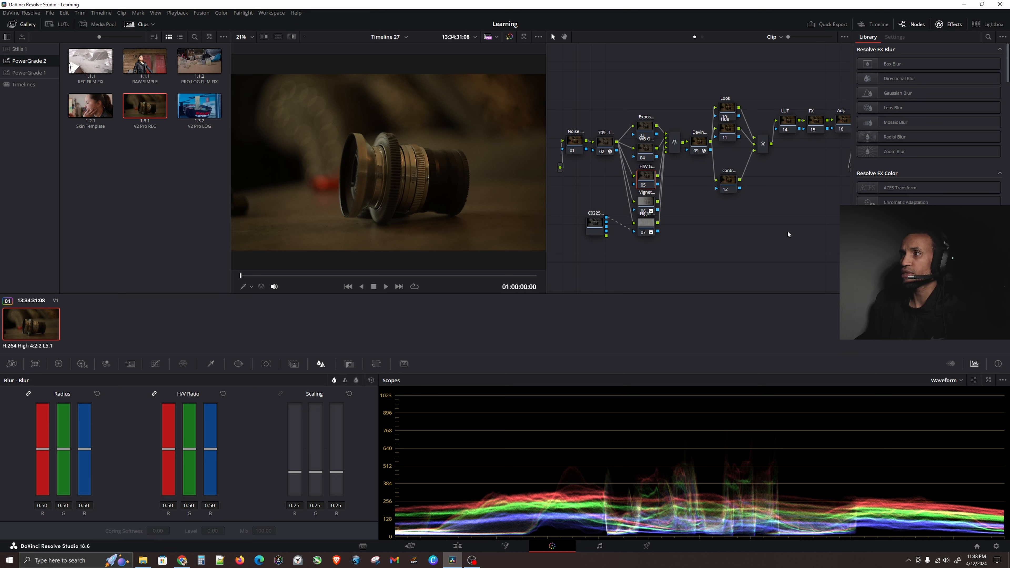
drag(744, 236, 708, 250)
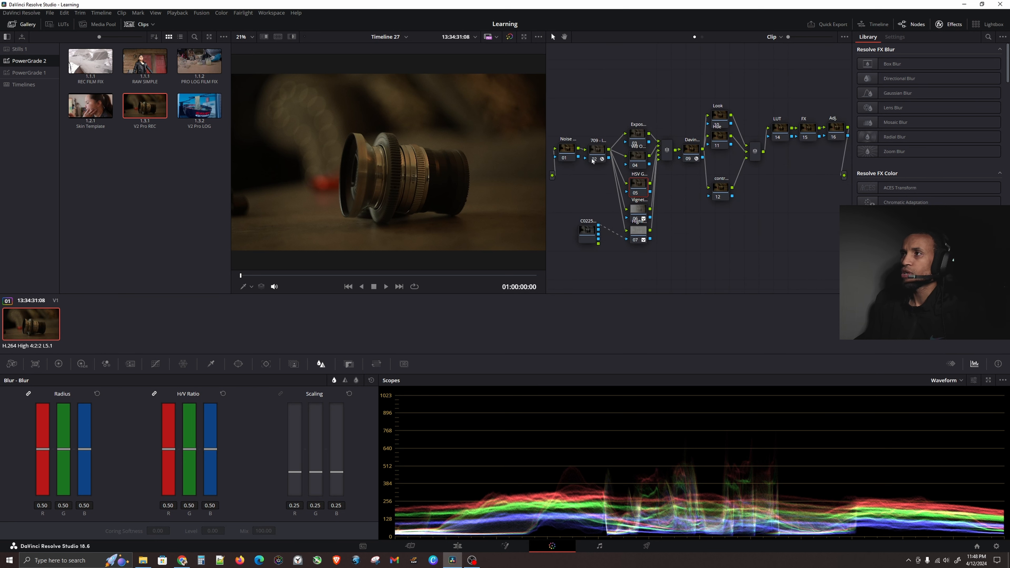
scroll(605, 158, up, 4)
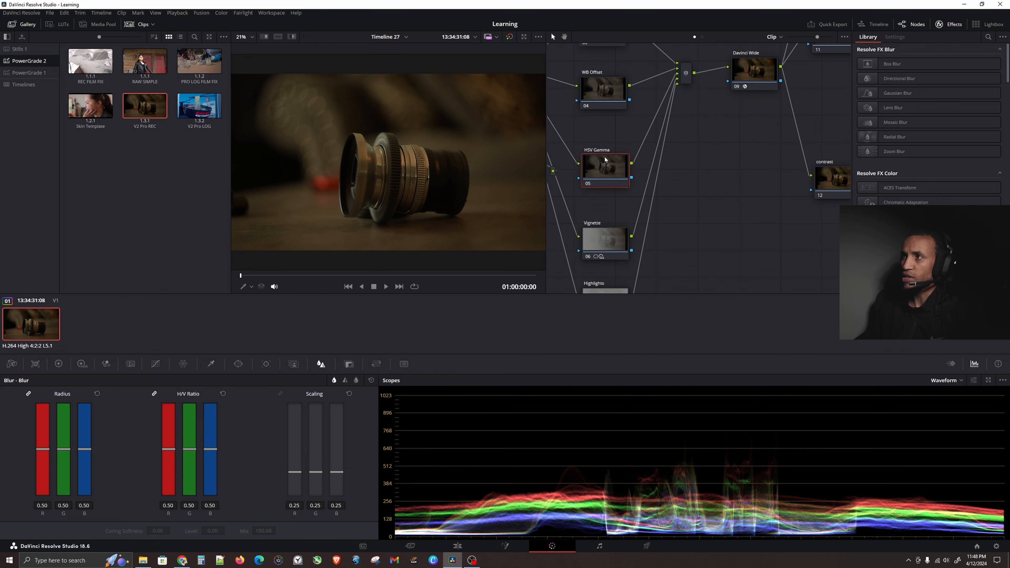
drag(644, 179, 773, 187)
Select the Noise Reduction node and inspect its Motion Effects settings, resetting the Temporal Threshold Luma slider after trying it.
click(620, 138)
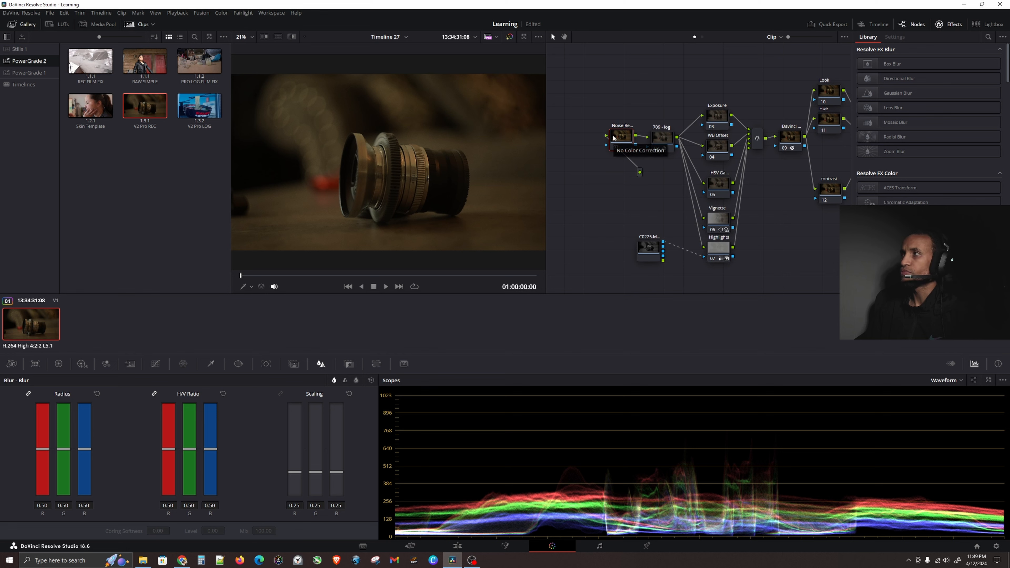
scroll(935, 132, down, 8)
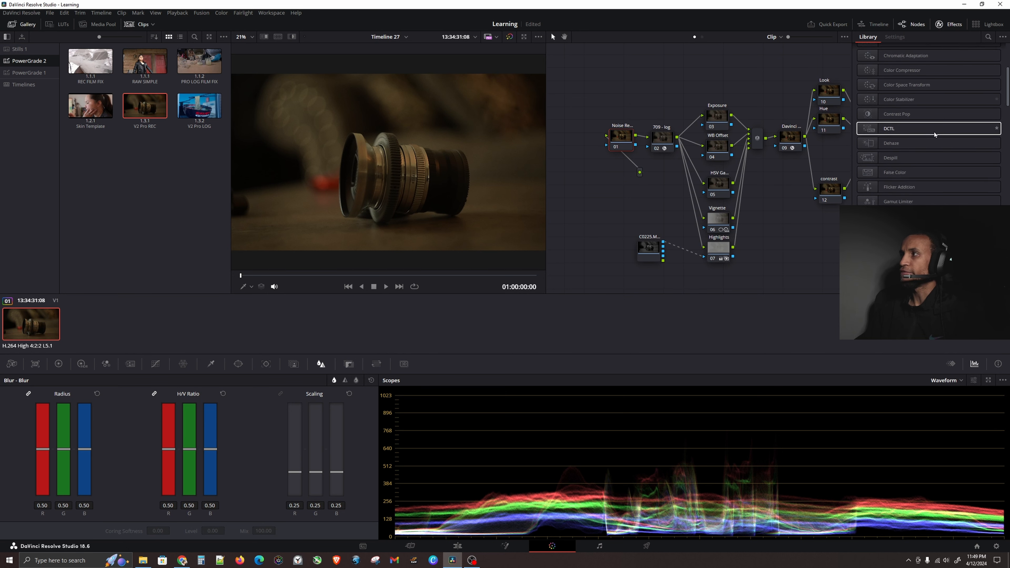
scroll(934, 131, down, 3)
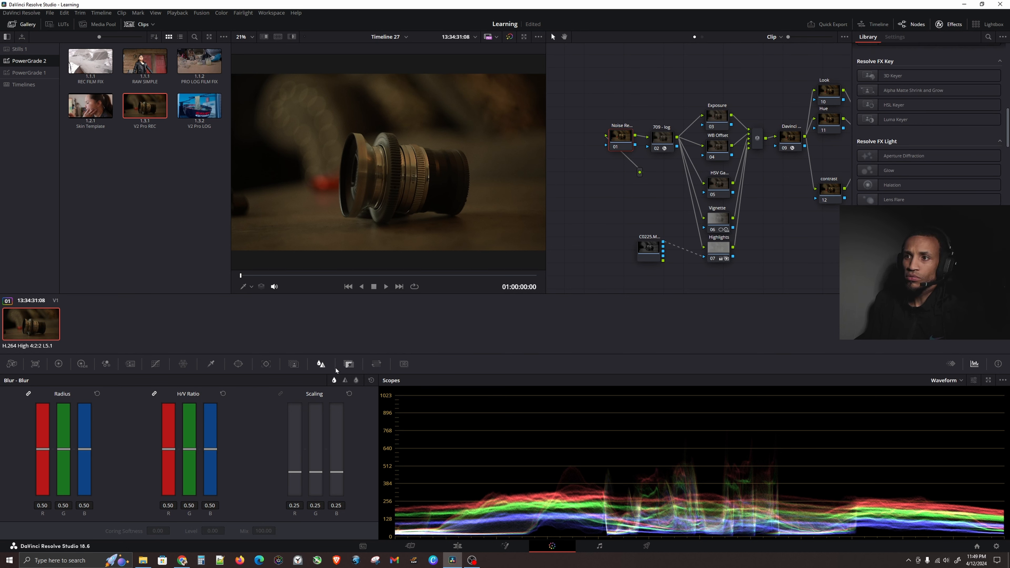
click(132, 364)
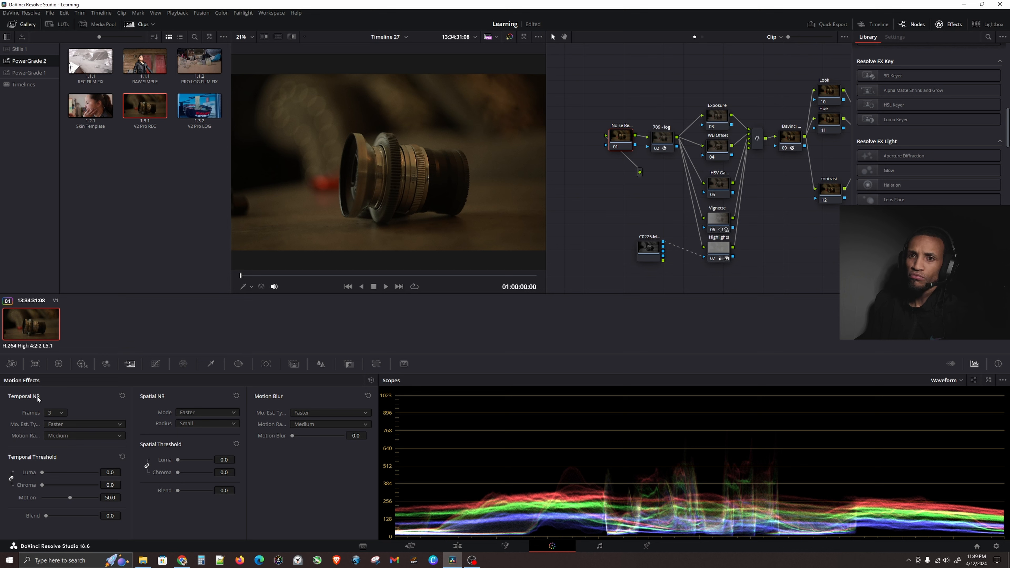
drag(42, 472, 91, 480)
double_click(34, 477)
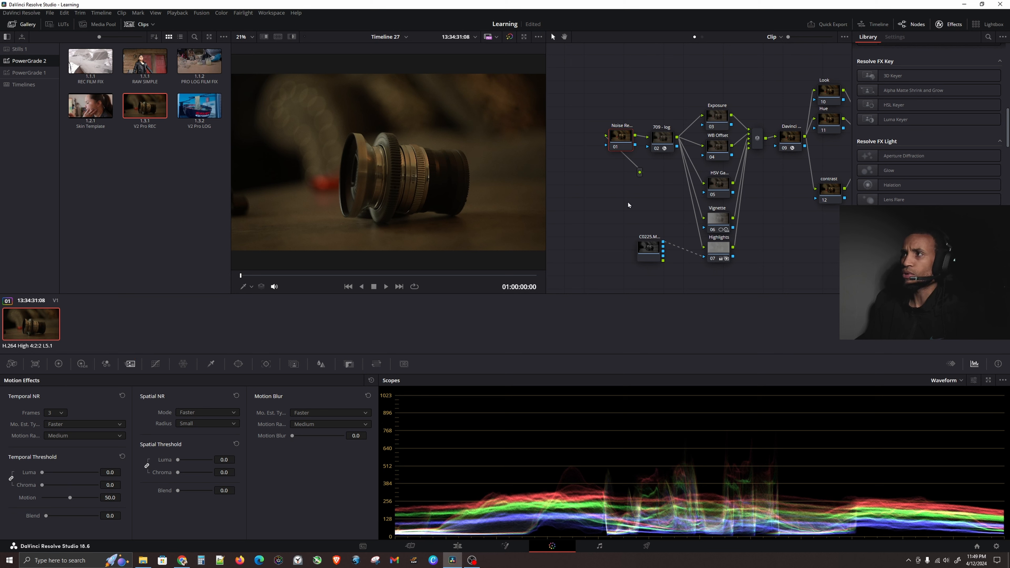
Select the 709 - log node and inspect its Color Space Transform settings.
drag(739, 213, 682, 219)
click(609, 145)
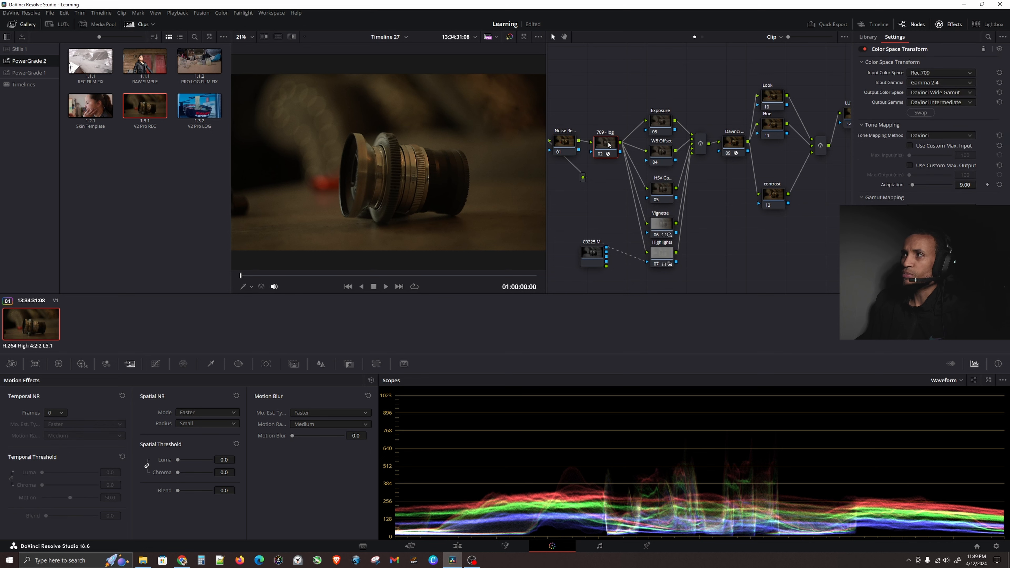
click(943, 94)
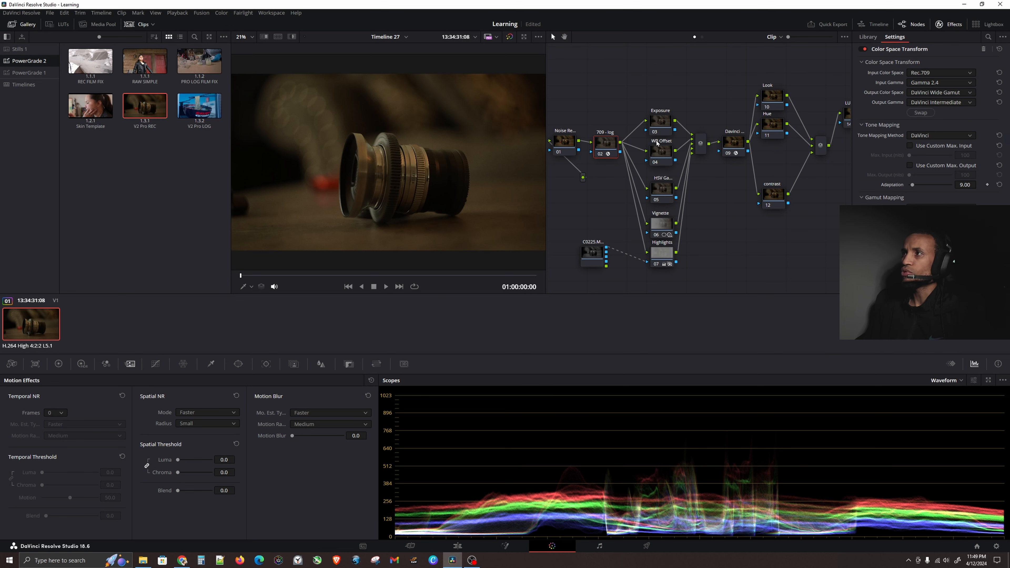
Step through the Exposure, WB Offset, HSV Gamma, Vignette and Highlights nodes and the clip source node.
click(653, 124)
click(663, 161)
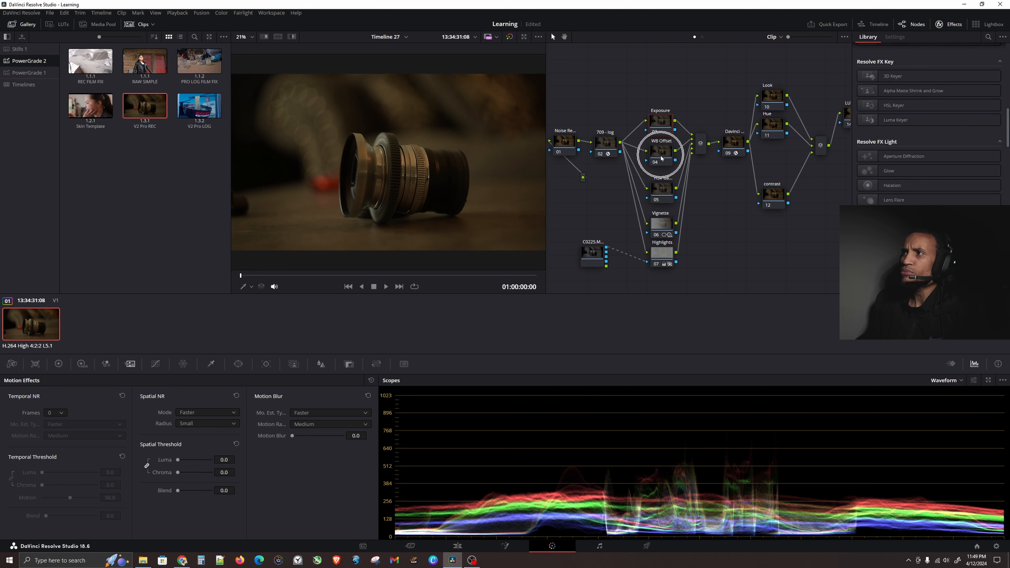
click(668, 197)
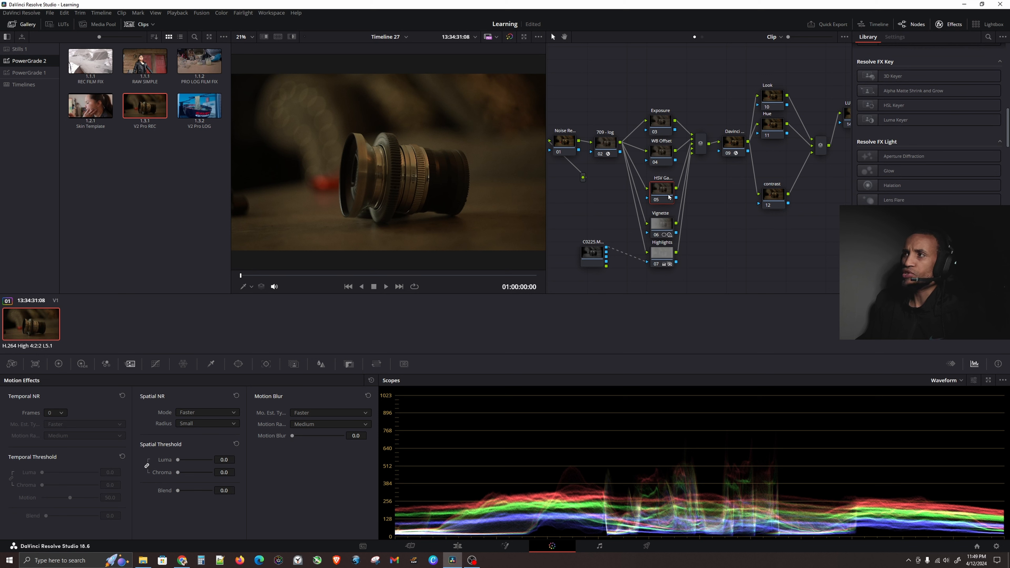
click(662, 221)
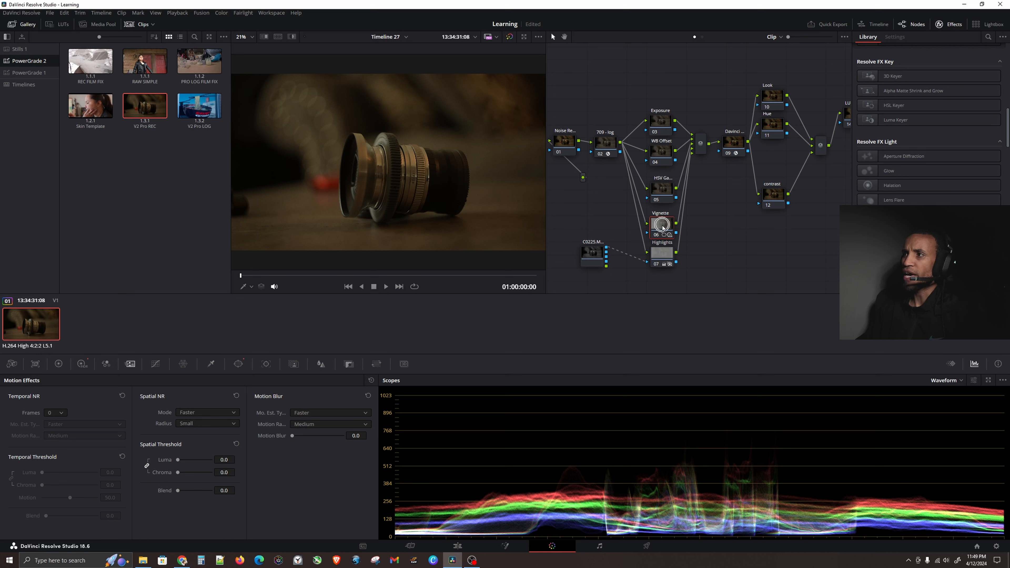
click(659, 255)
click(597, 257)
Inspect the DaVinci Wide node's Color Space Transform settings and the Look and Hue nodes.
drag(642, 72, 677, 291)
scroll(737, 243, up, 1)
drag(736, 243, 654, 254)
click(643, 160)
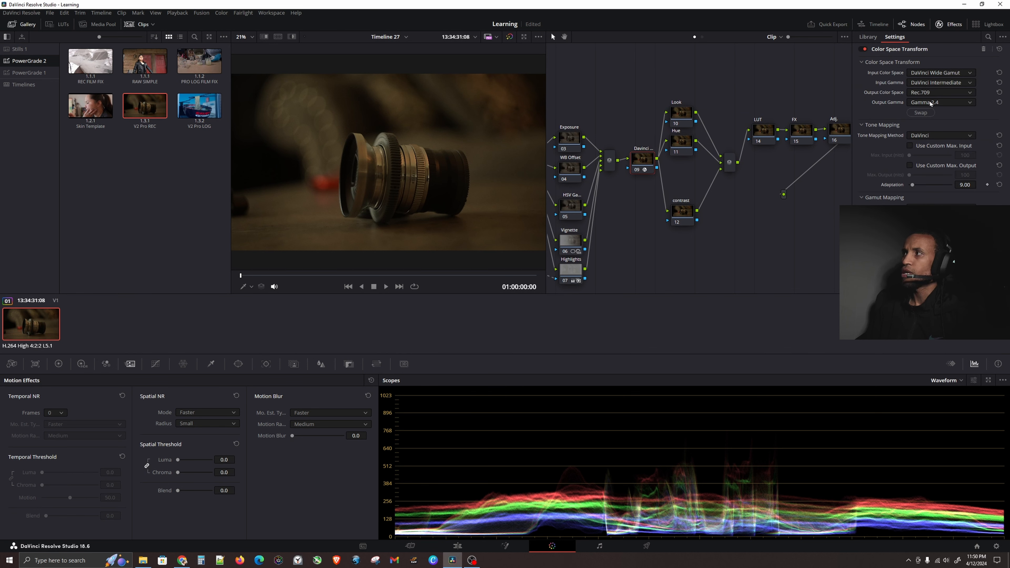
drag(690, 125, 677, 106)
click(680, 143)
click(681, 147)
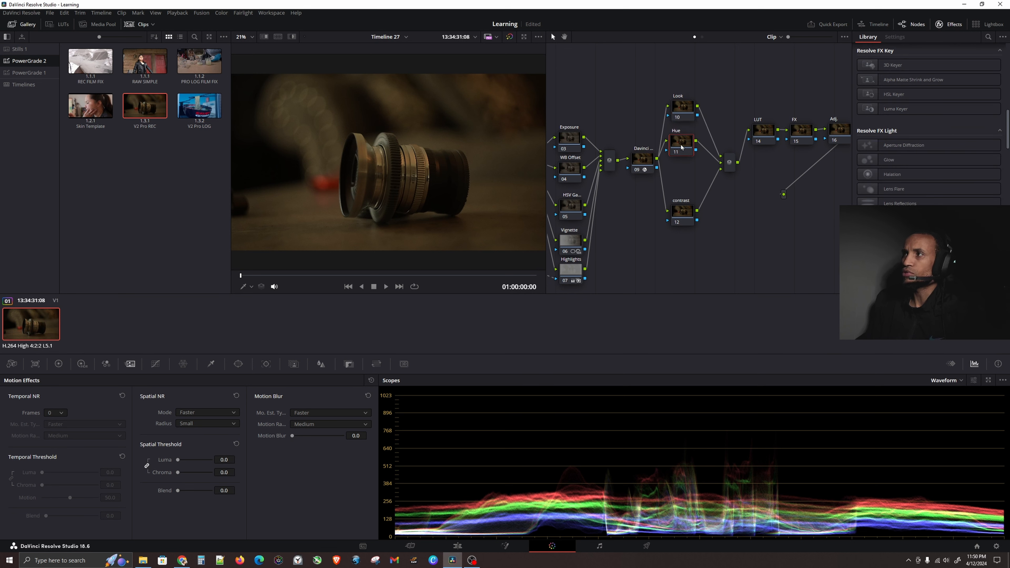
Select the contrast node, shape an S-curve in its Custom Curves, then reset the curves.
key(ctrl)
key(ctrl)
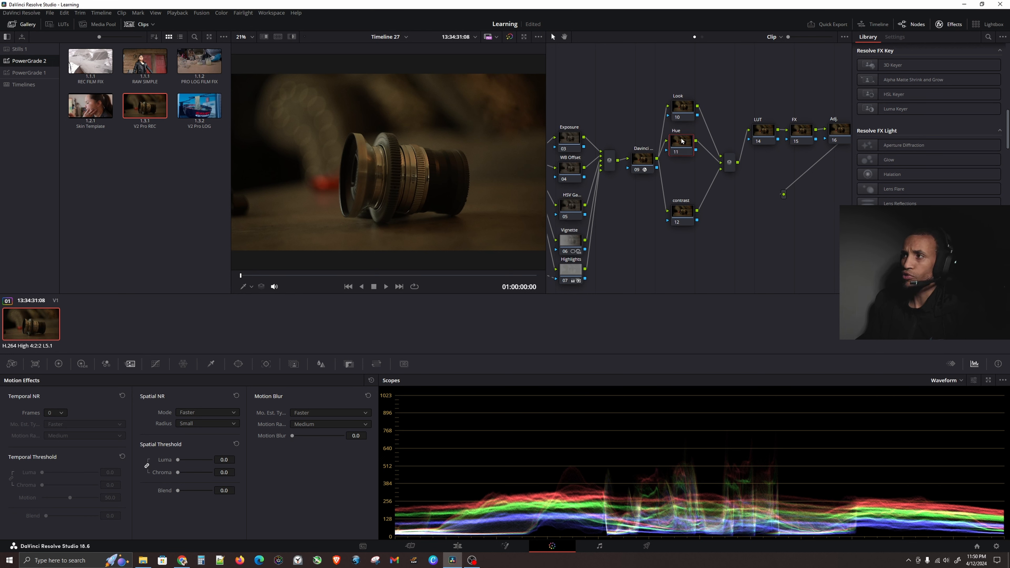
drag(678, 216, 676, 212)
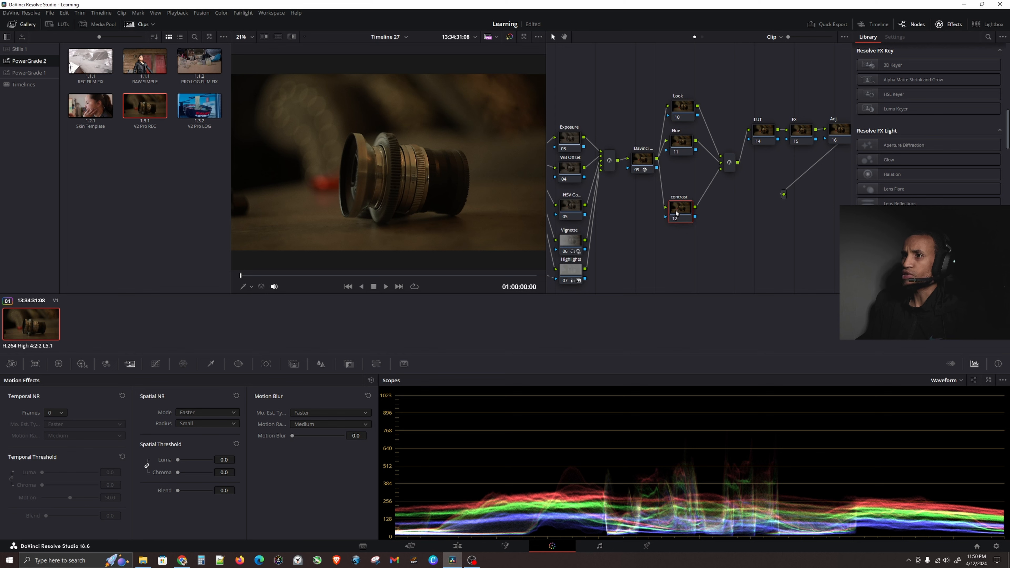
click(157, 364)
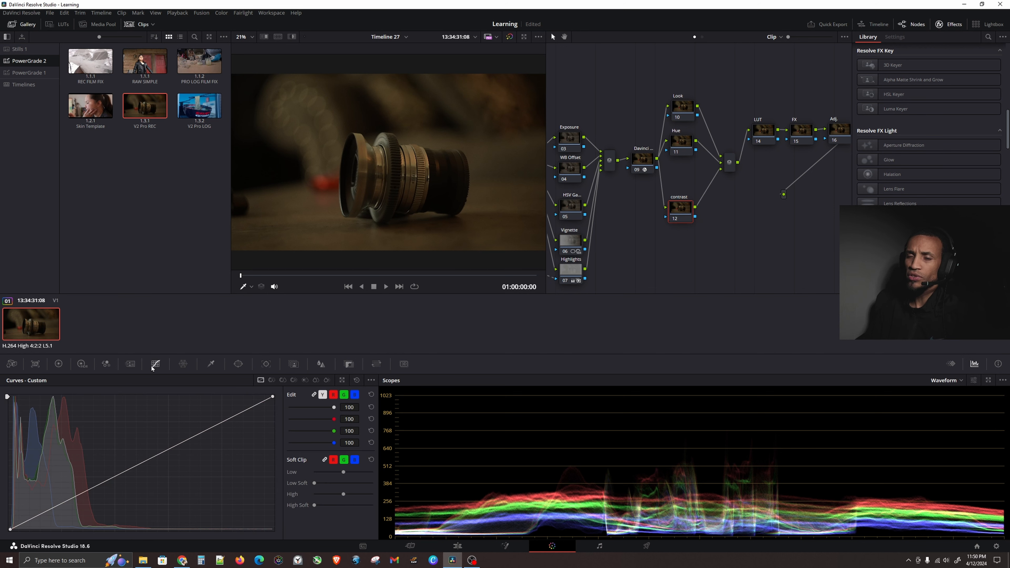
drag(56, 509, 59, 512)
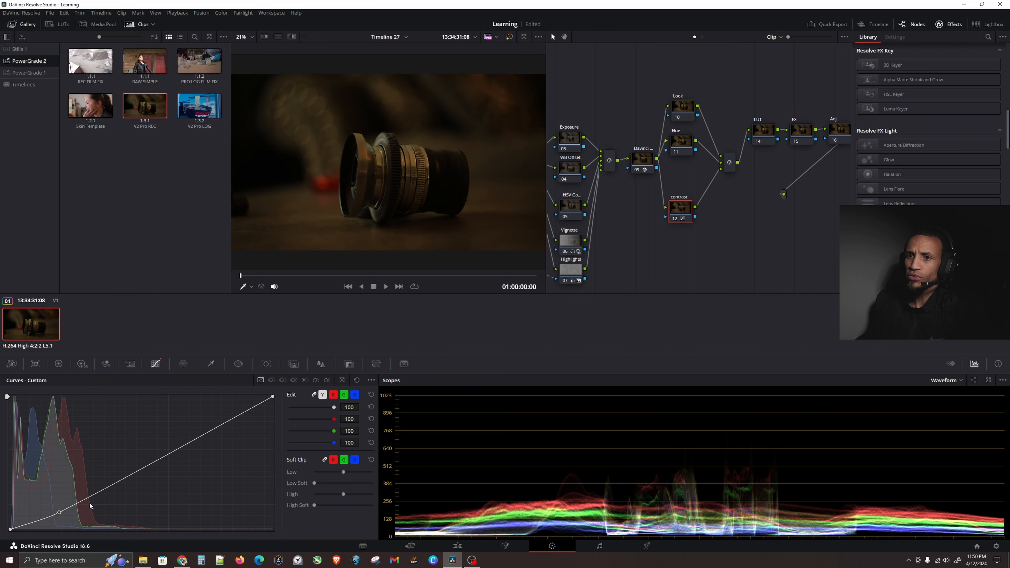
drag(197, 439, 190, 432)
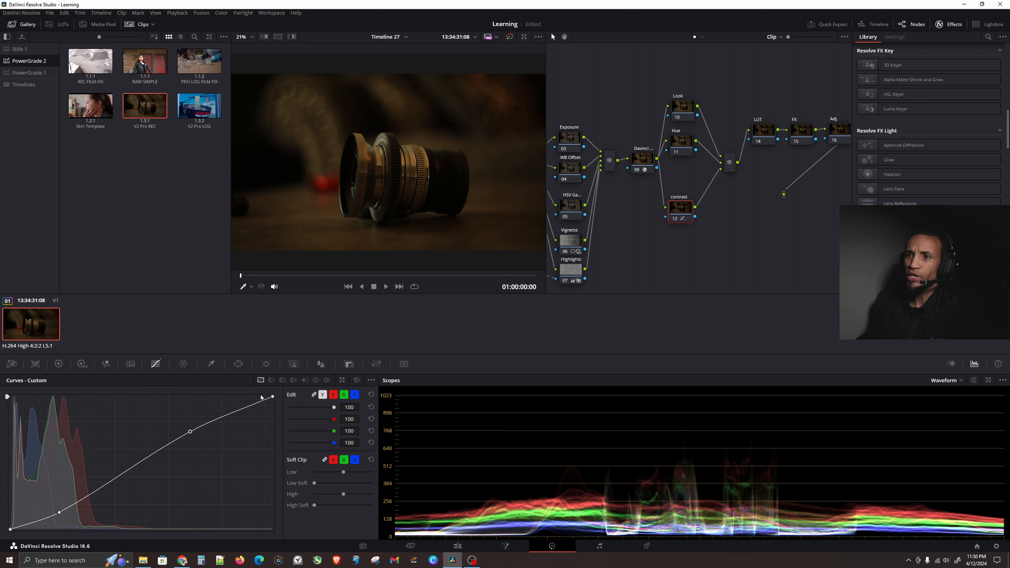
click(358, 380)
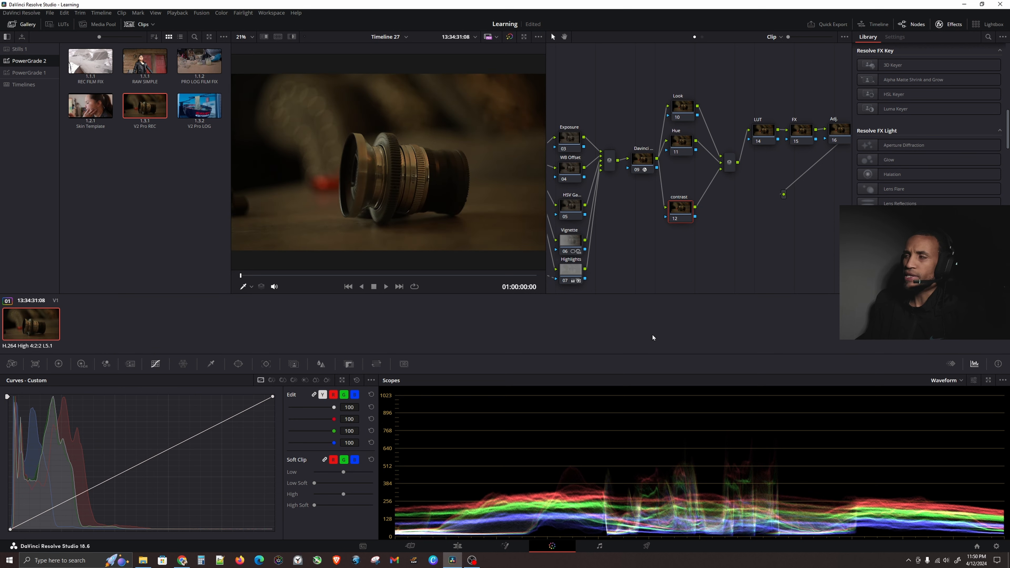
drag(754, 243, 713, 264)
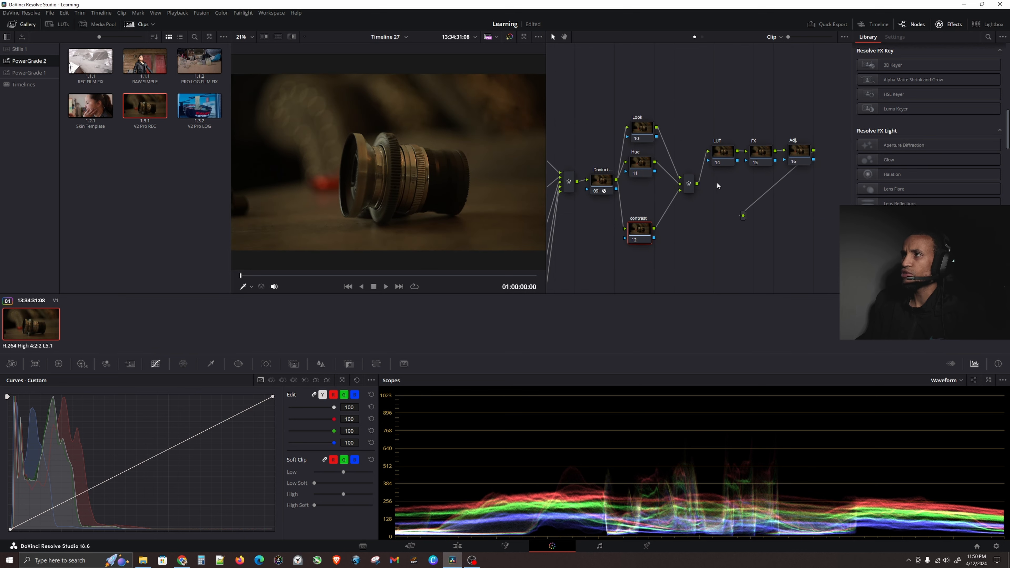
Inspect the LUT, FX and Adj nodes at the end of the node tree.
click(720, 155)
click(761, 155)
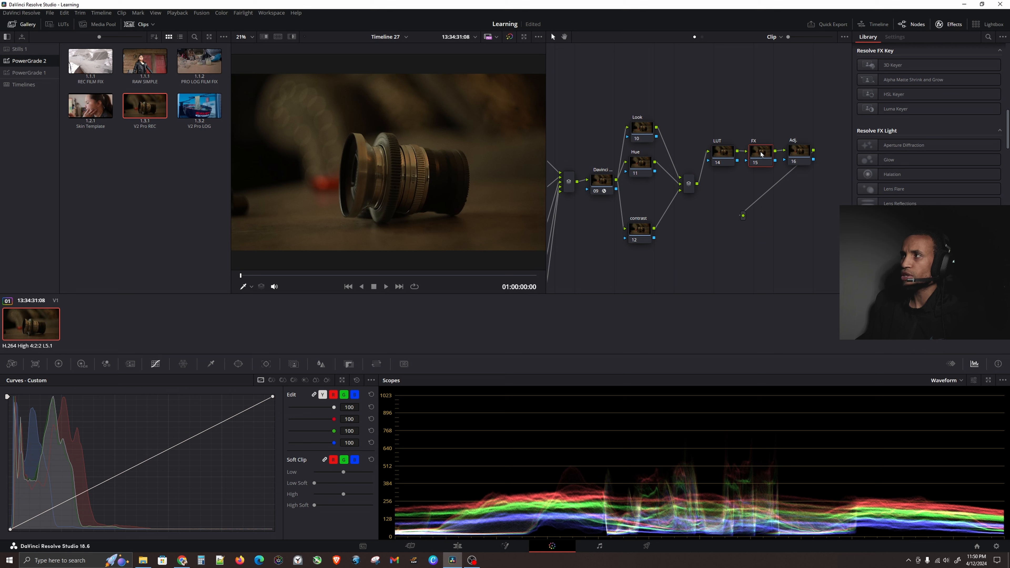
click(802, 149)
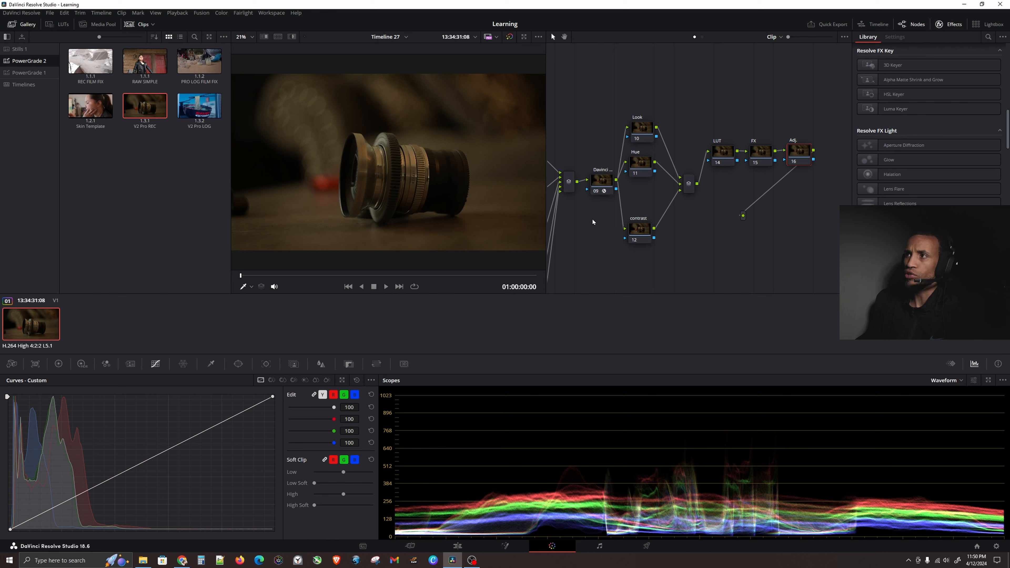
Select the Highlights node and nudge its window position slightly in the viewer.
drag(591, 217, 759, 155)
drag(561, 190, 607, 185)
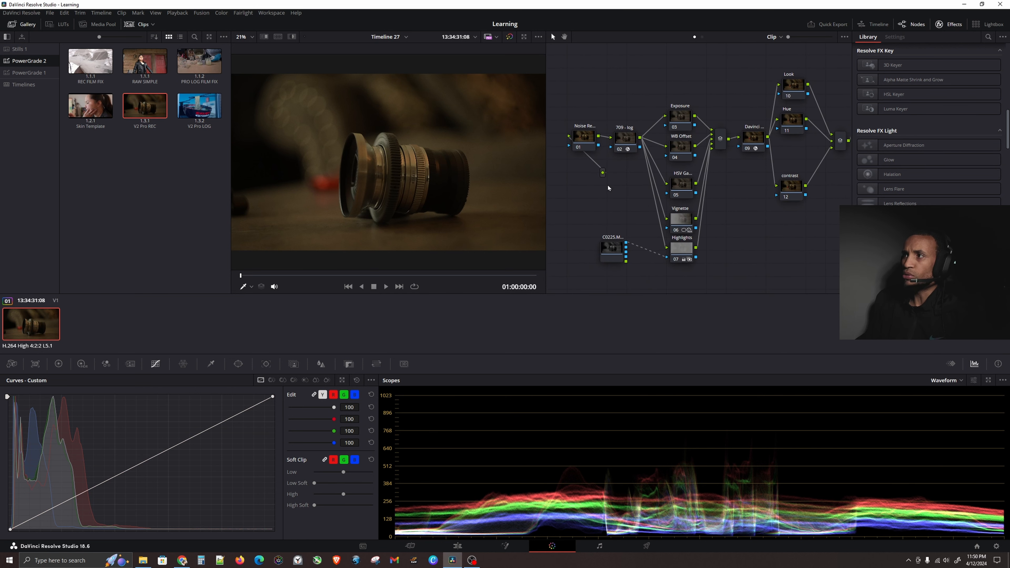
click(687, 225)
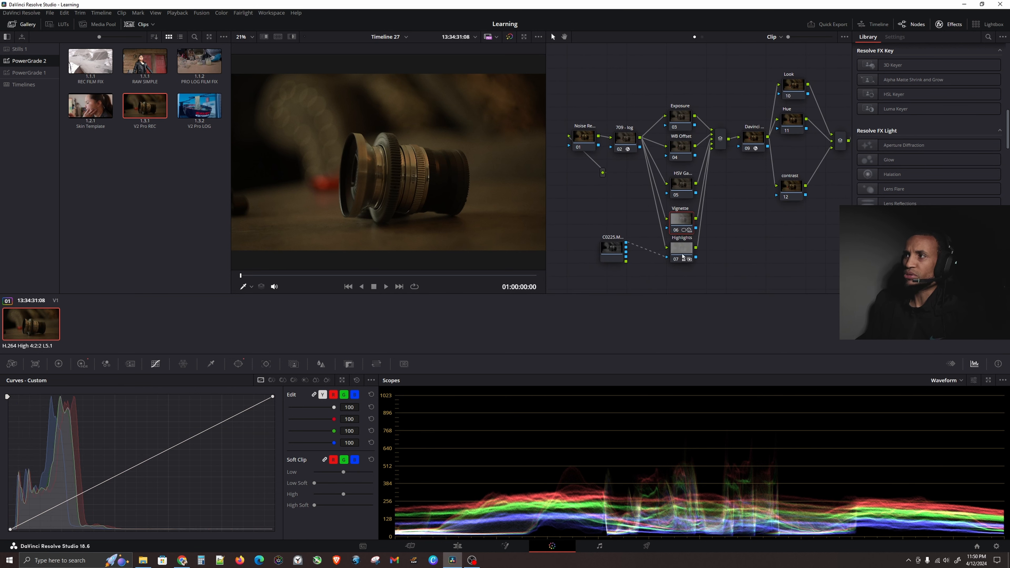
click(237, 362)
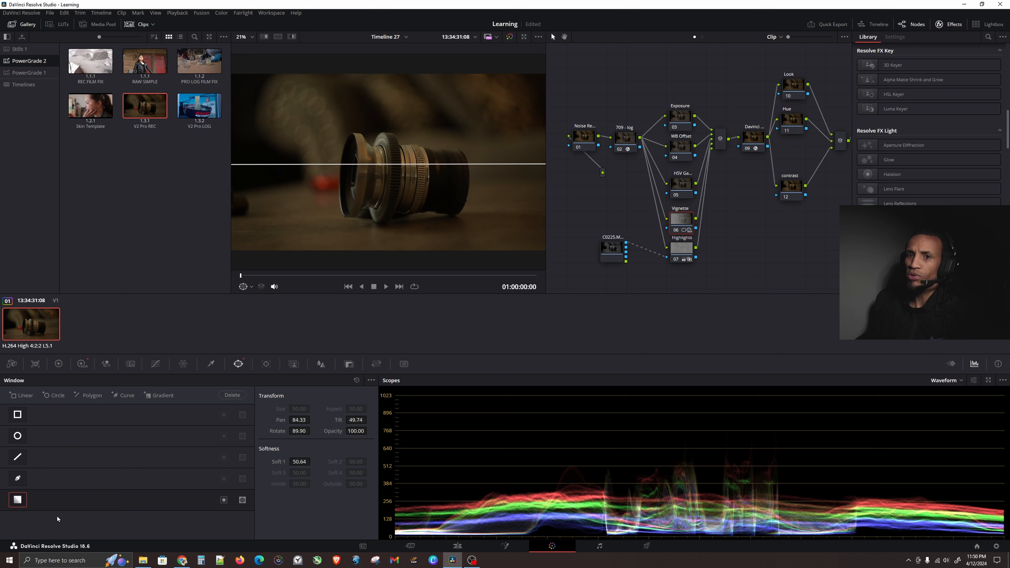
scroll(439, 198, down, 5)
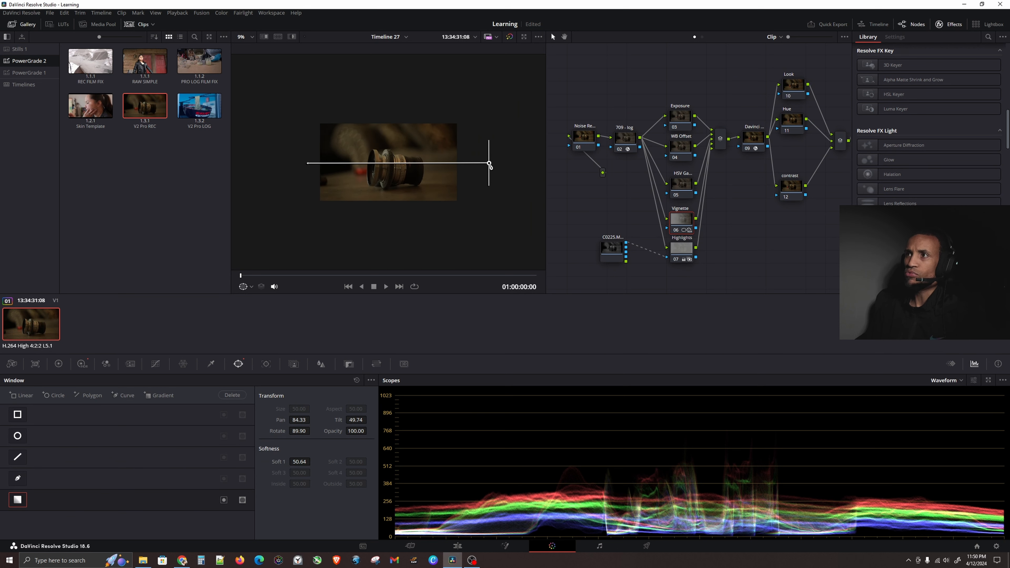
drag(489, 165, 456, 165)
drag(507, 164, 482, 172)
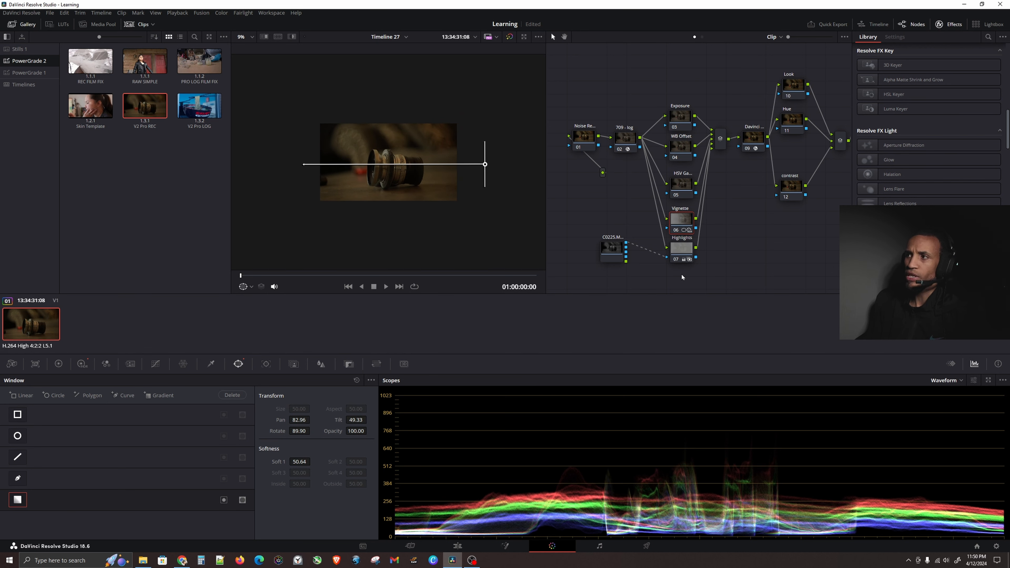
Open the Primaries color wheels to inspect the Highlights node's settings.
click(678, 254)
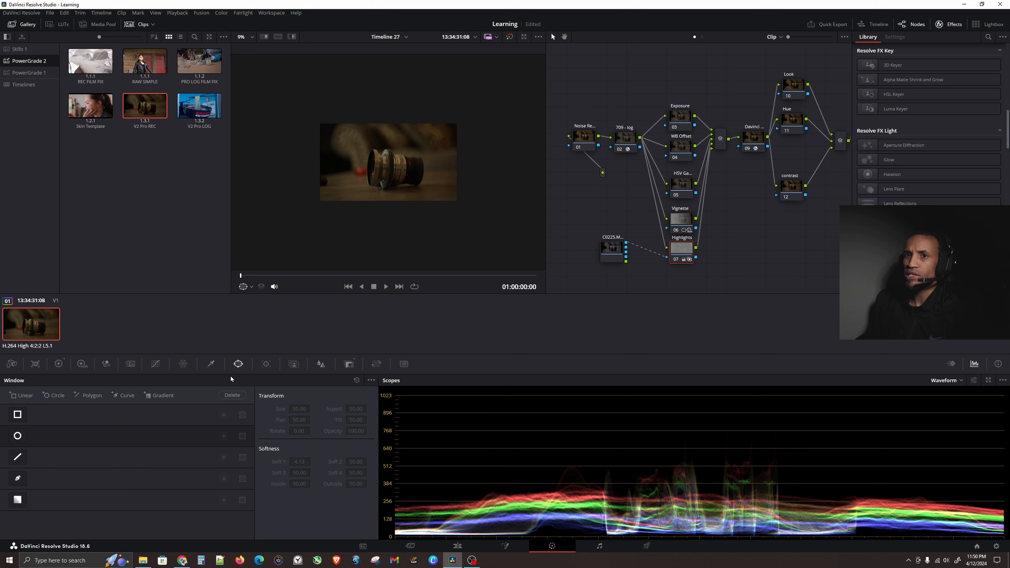
click(59, 364)
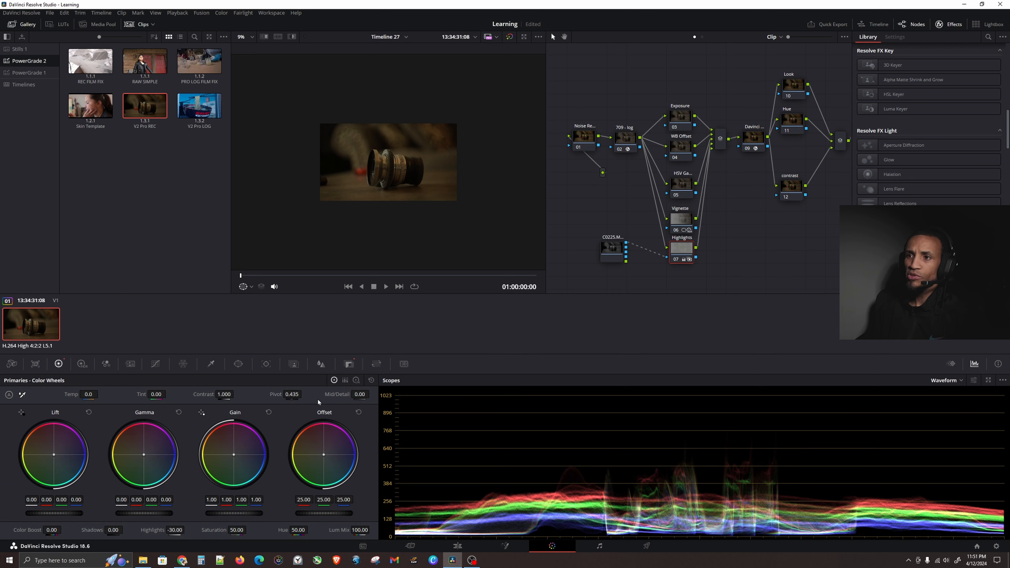
click(334, 381)
click(59, 365)
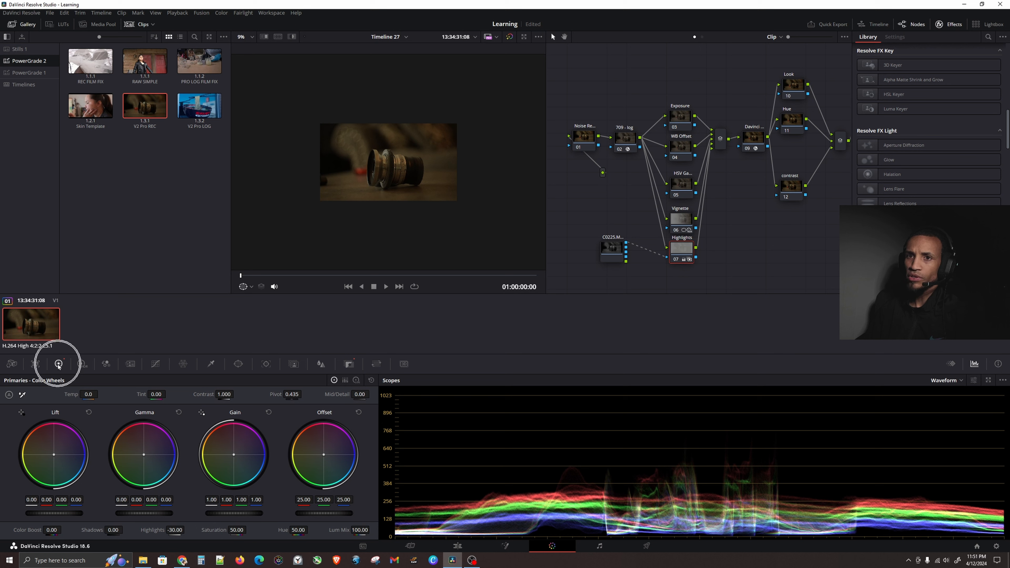
click(171, 530)
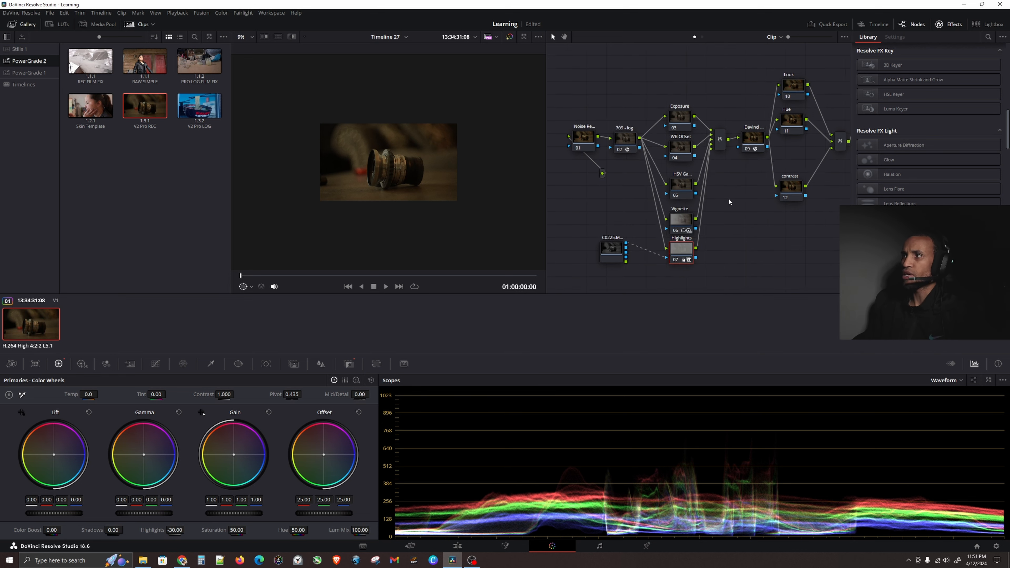
Select the Exposure node and review its primary color wheel settings.
drag(729, 200, 721, 211)
scroll(420, 179, up, 5)
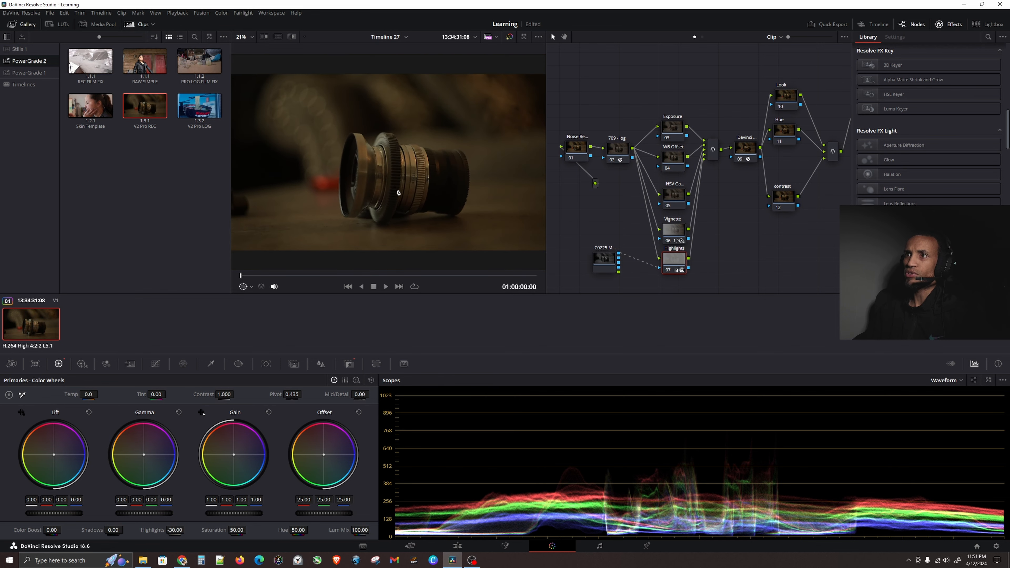
scroll(405, 188, down, 1)
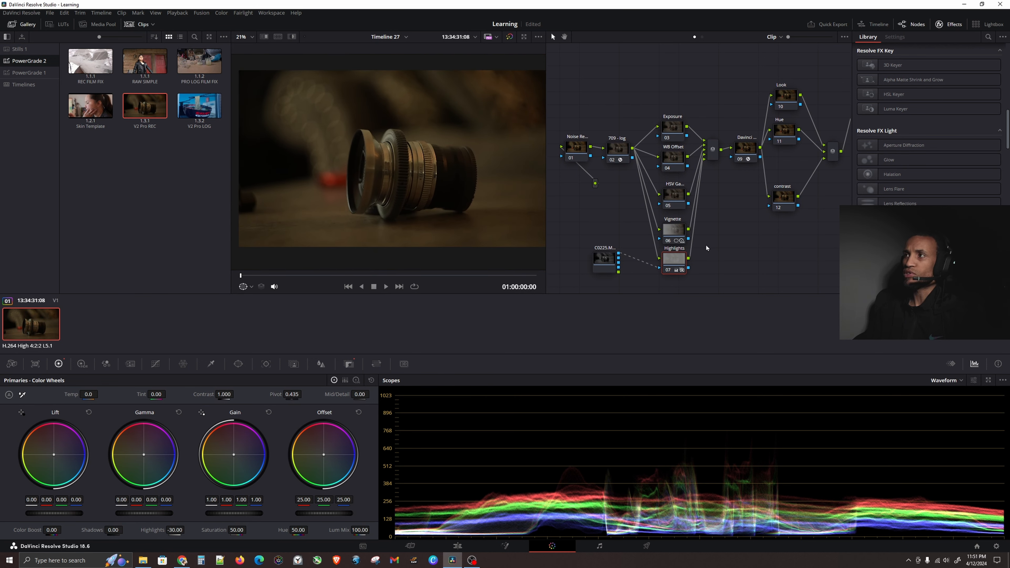
click(677, 129)
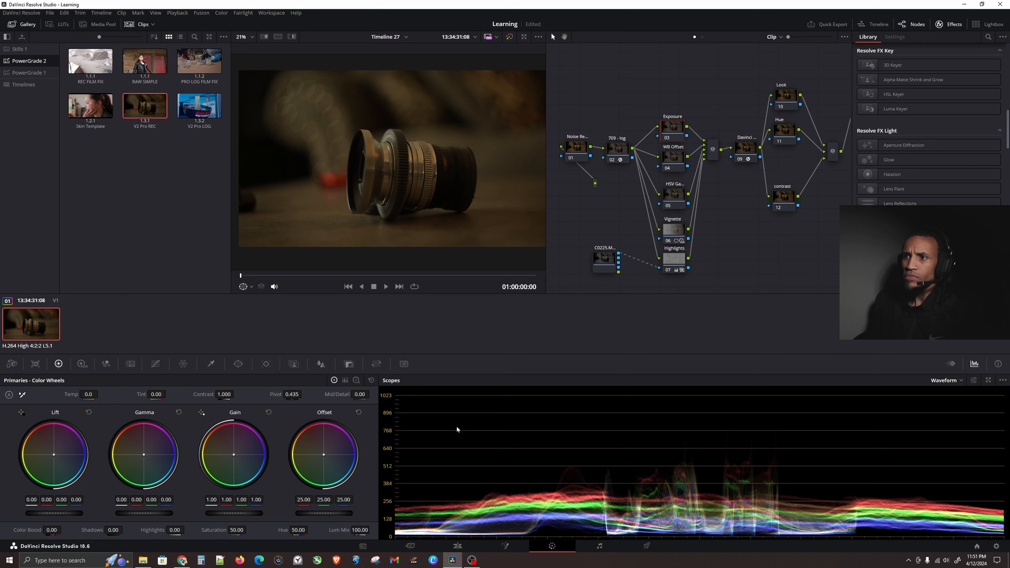
click(516, 418)
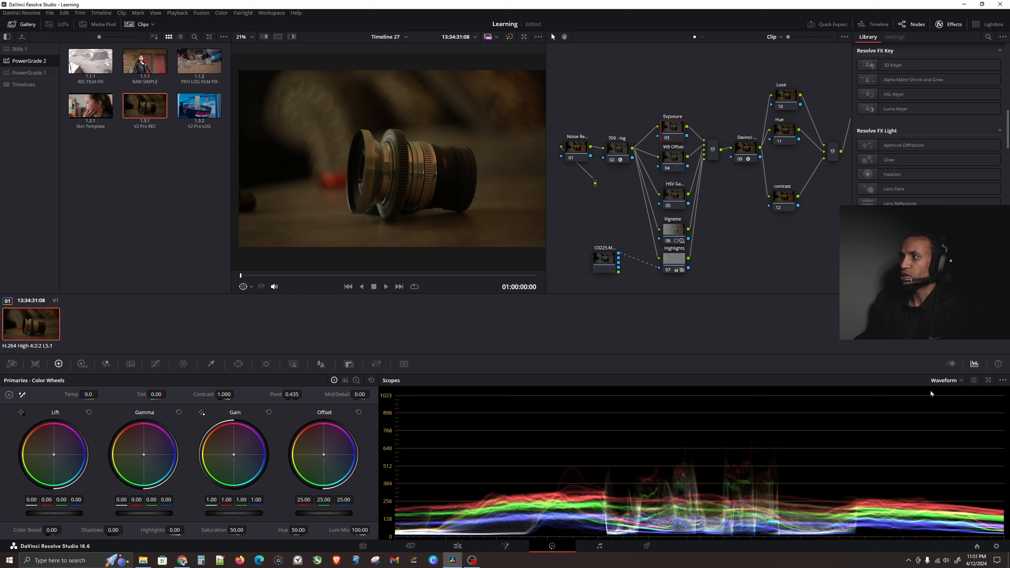
Open the Color Warper palette for the node, then return to the color wheels.
click(974, 364)
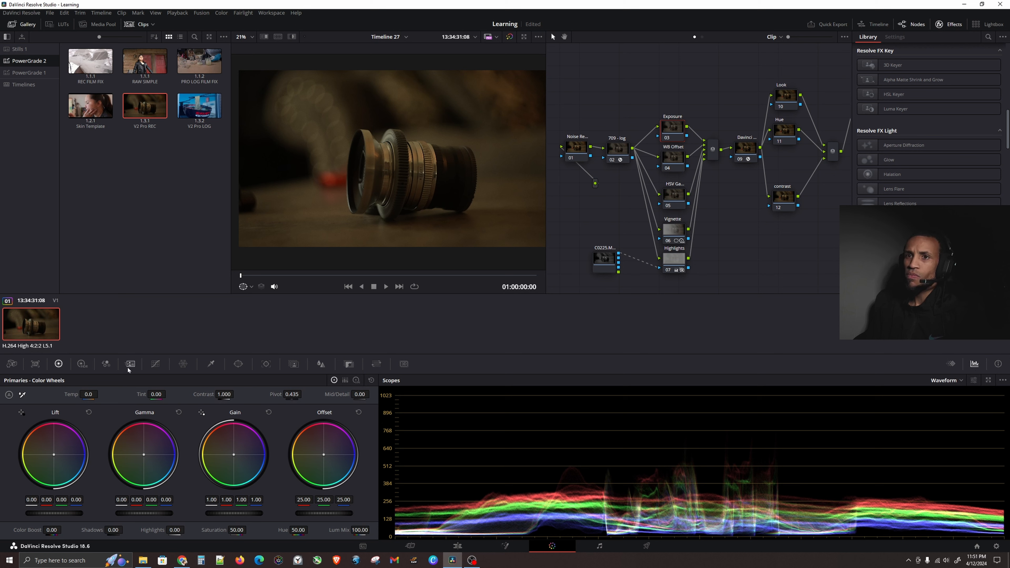
click(182, 364)
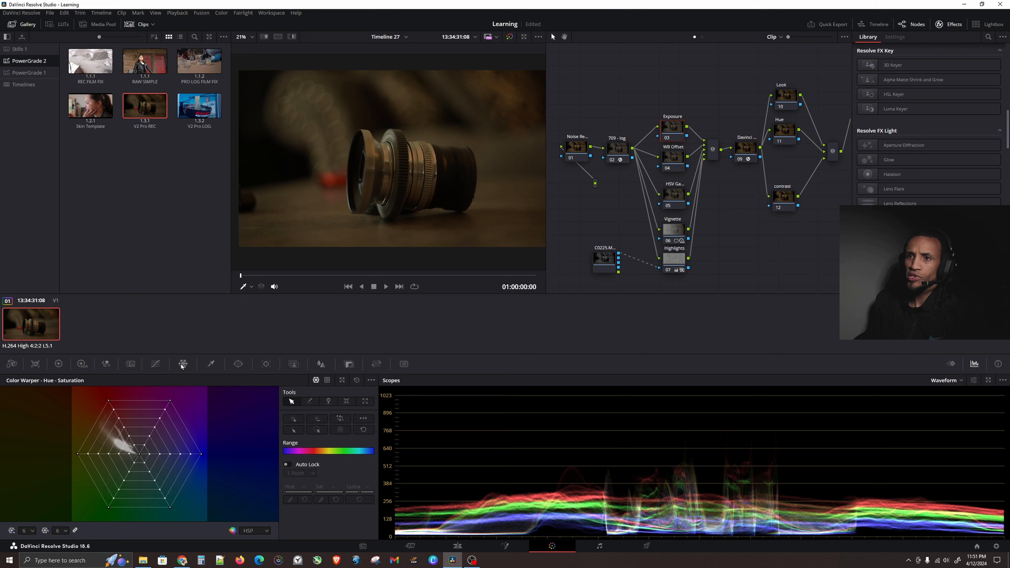
click(61, 365)
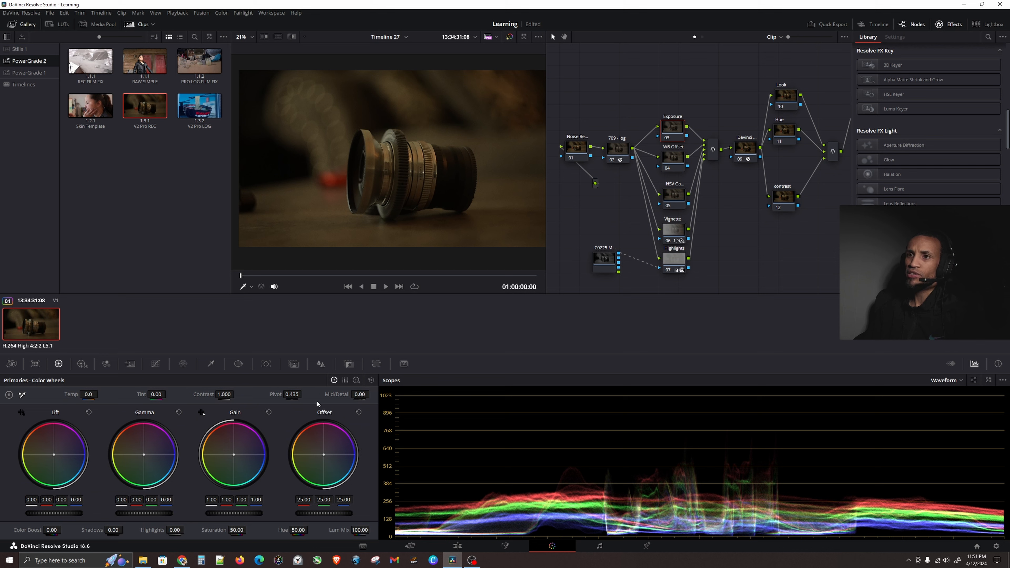
Reset the workspace UI layout.
click(272, 13)
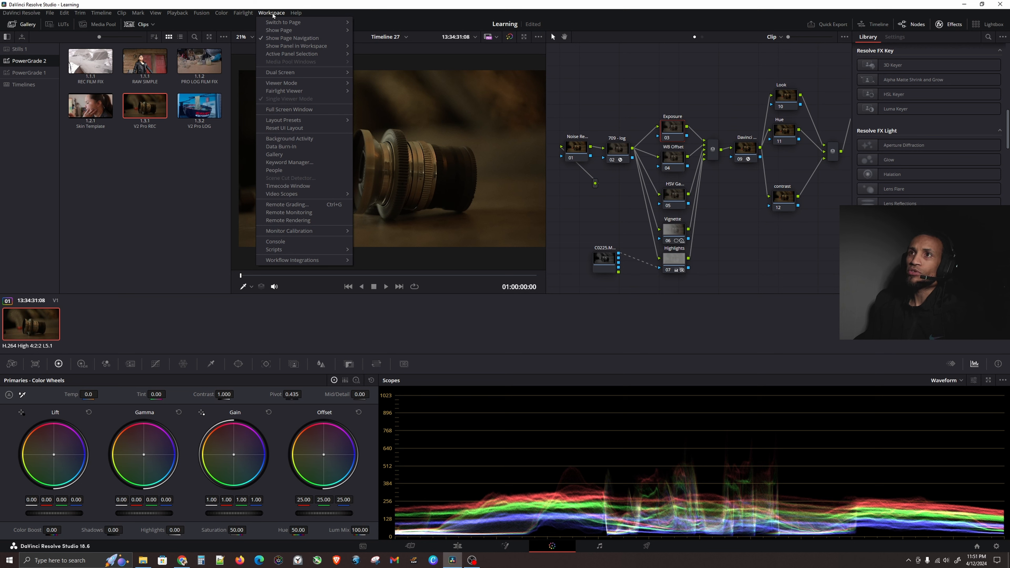
click(301, 129)
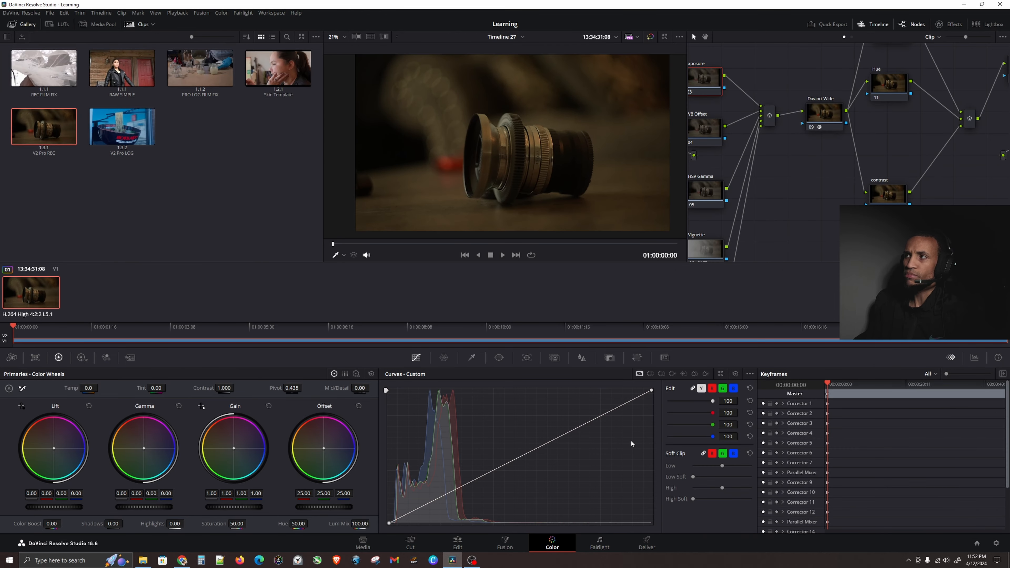
Clean up the node graph layout.
right_click(805, 198)
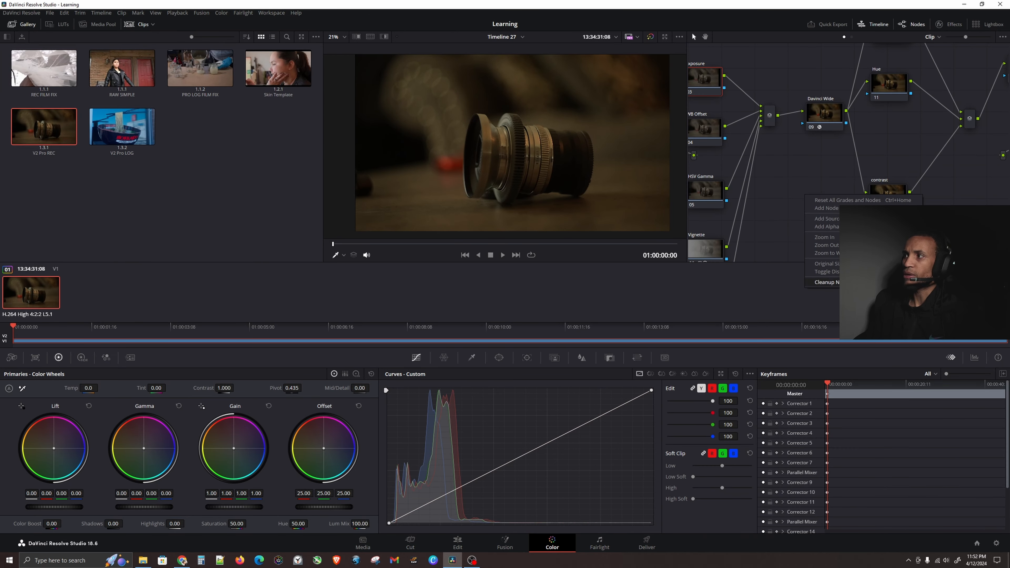
click(832, 253)
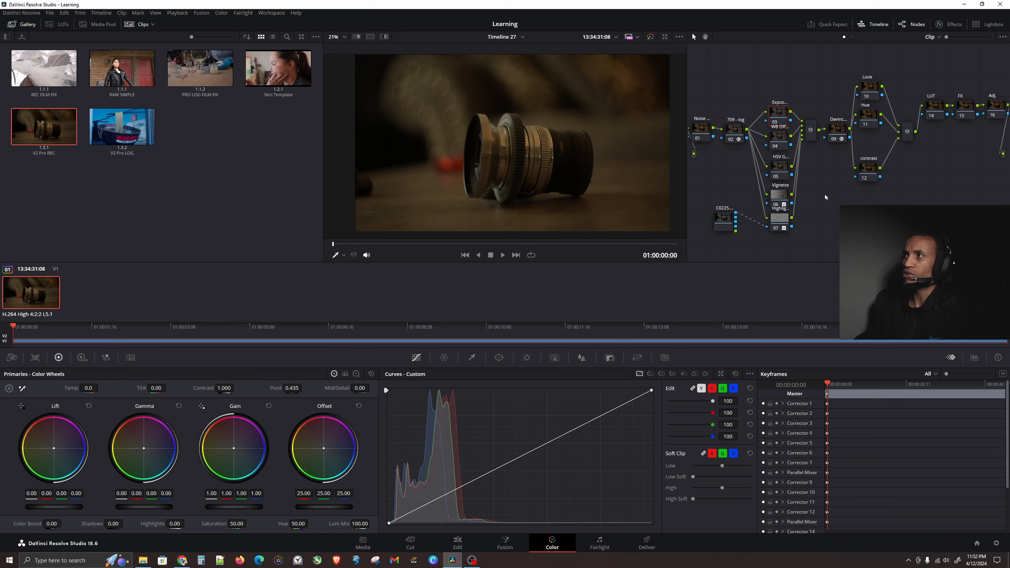
scroll(786, 173, up, 2)
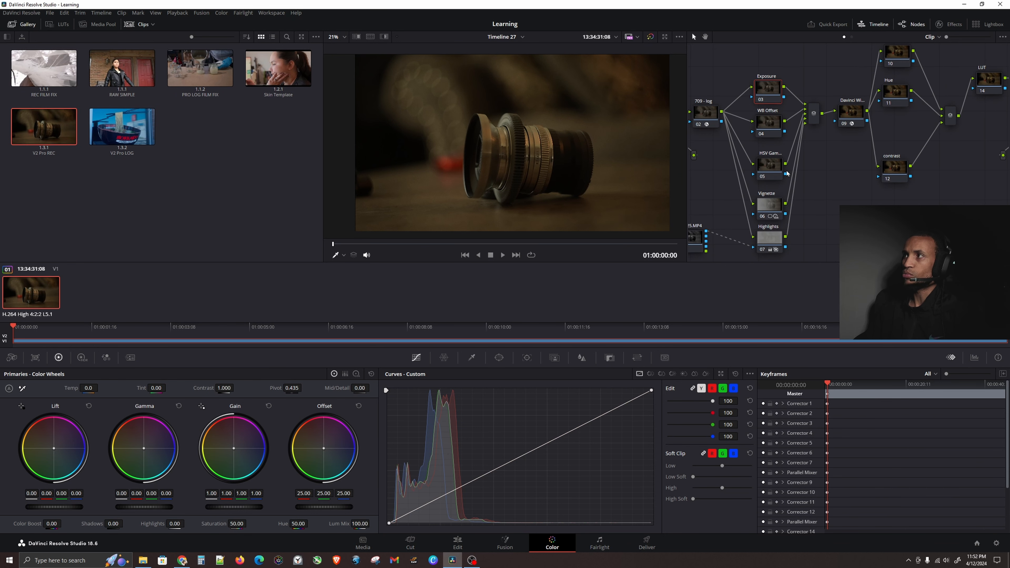
scroll(791, 175, down, 1)
Show the scopes panel and switch the scope display from Parade to Waveform.
click(974, 357)
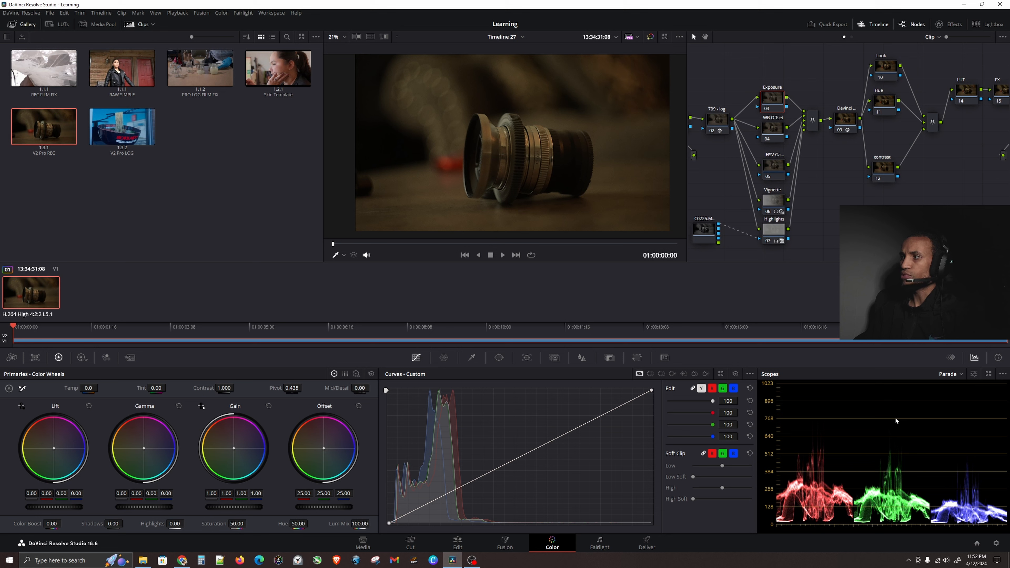
click(961, 375)
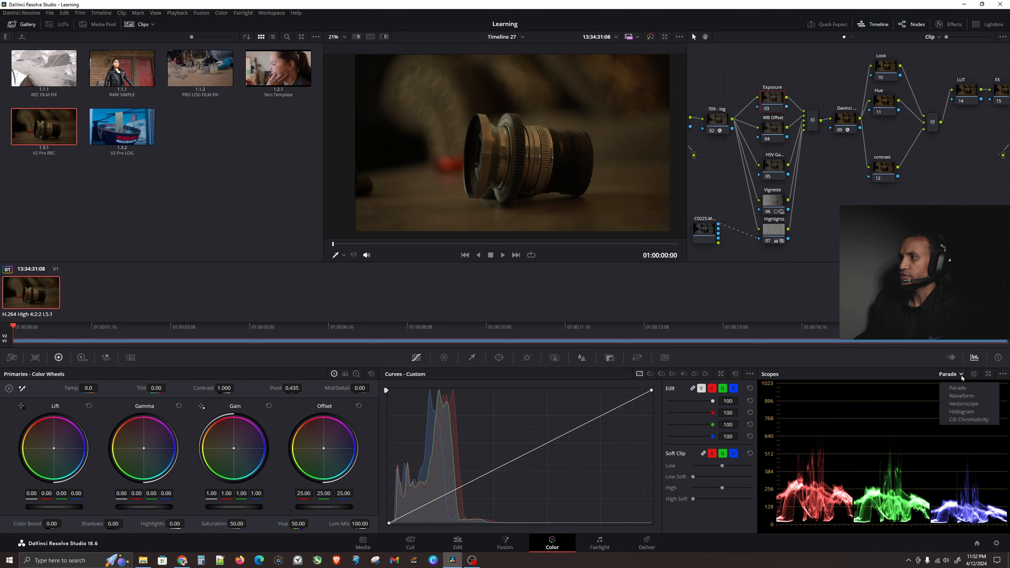
click(971, 395)
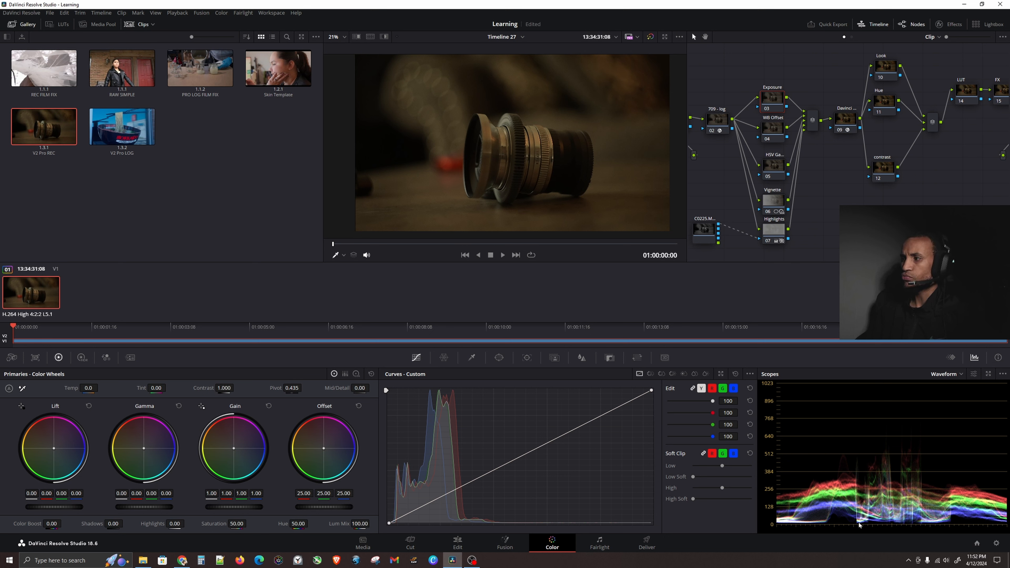
key(ctrl)
key(ctrl)
key(ctrl)
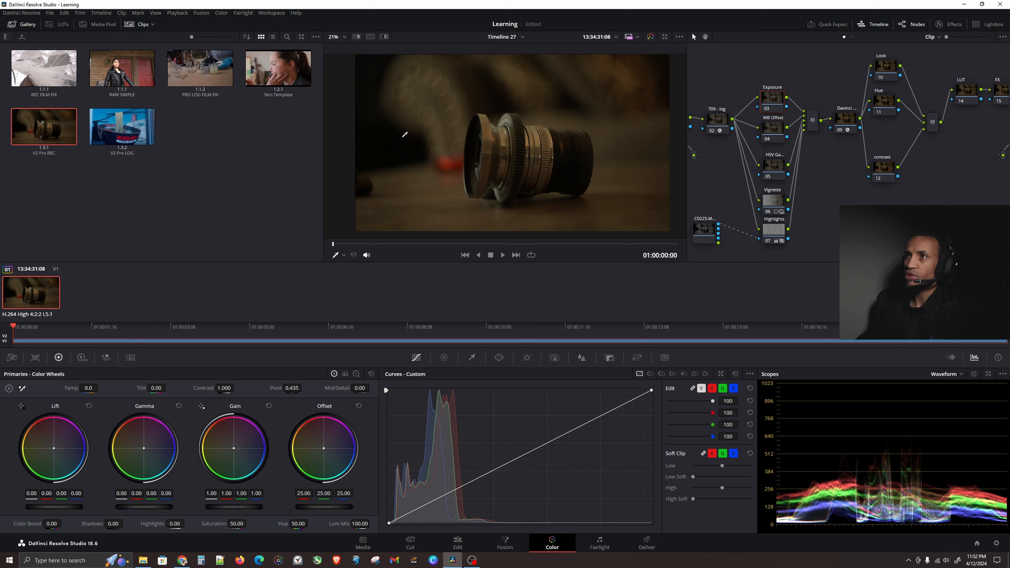
key(ctrl)
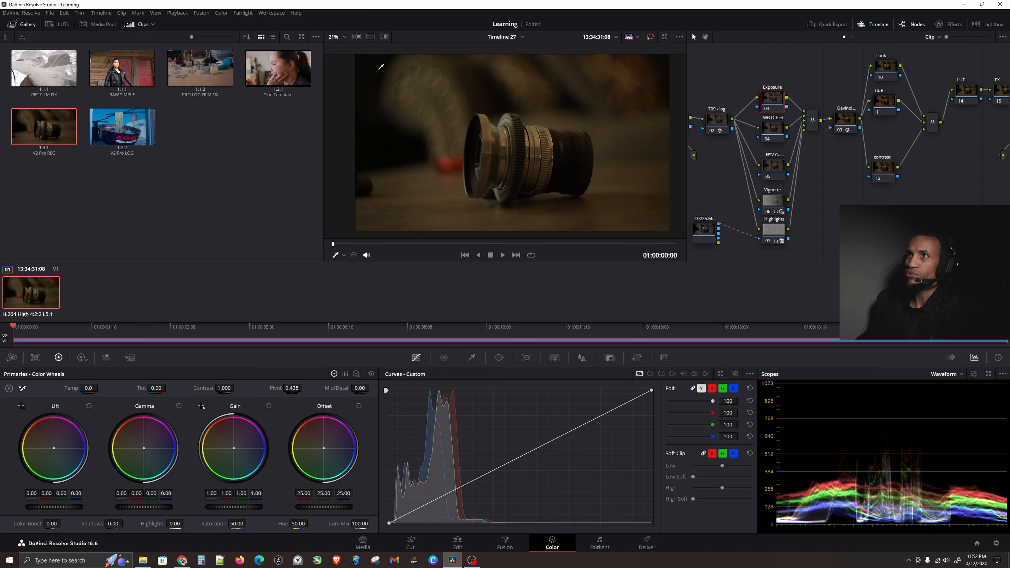
key(ctrl)
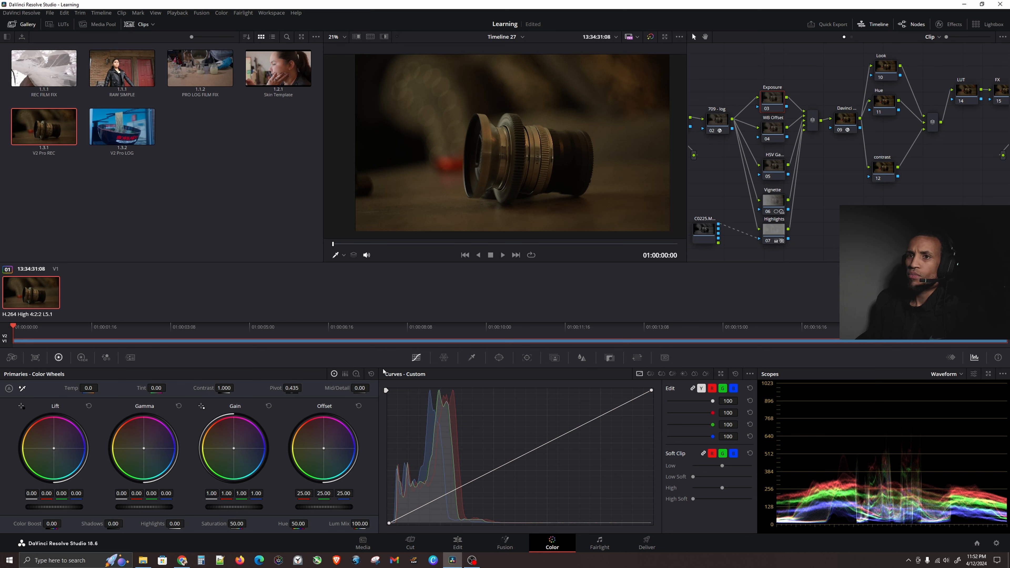
Open the HDR color wheels and raise the Global exposure to brighten the image.
click(82, 357)
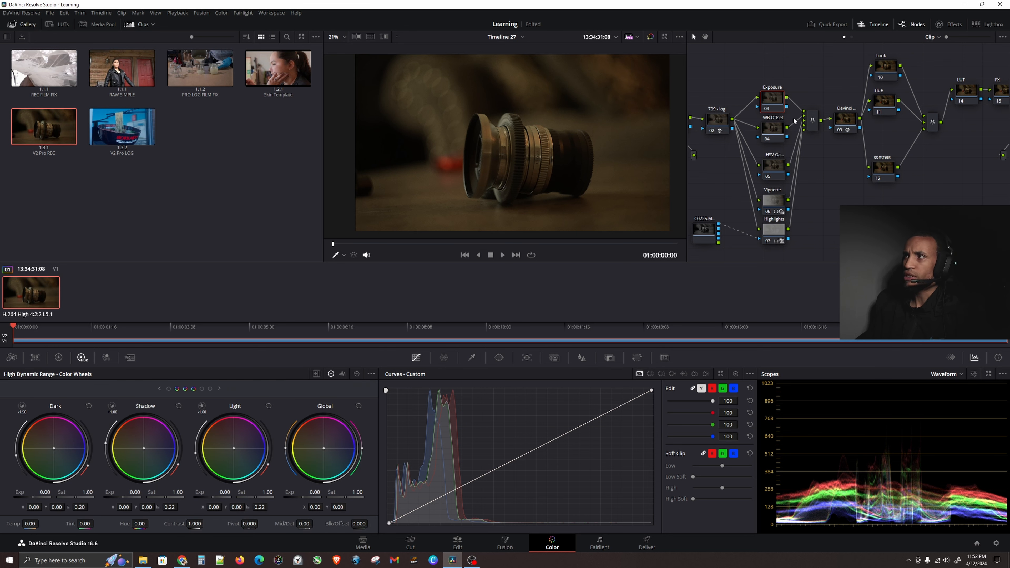
key(ctrl)
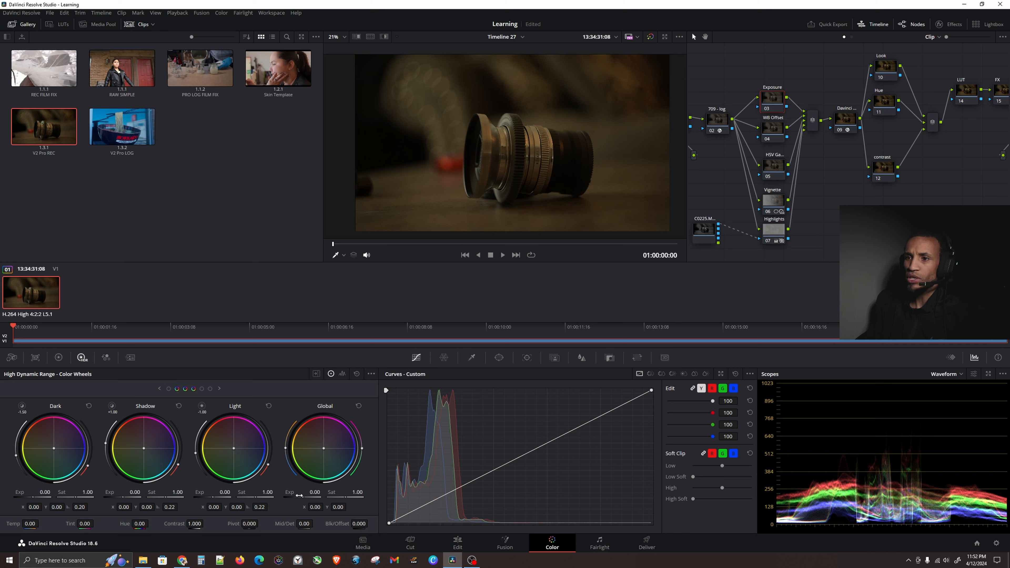
drag(323, 482, 347, 481)
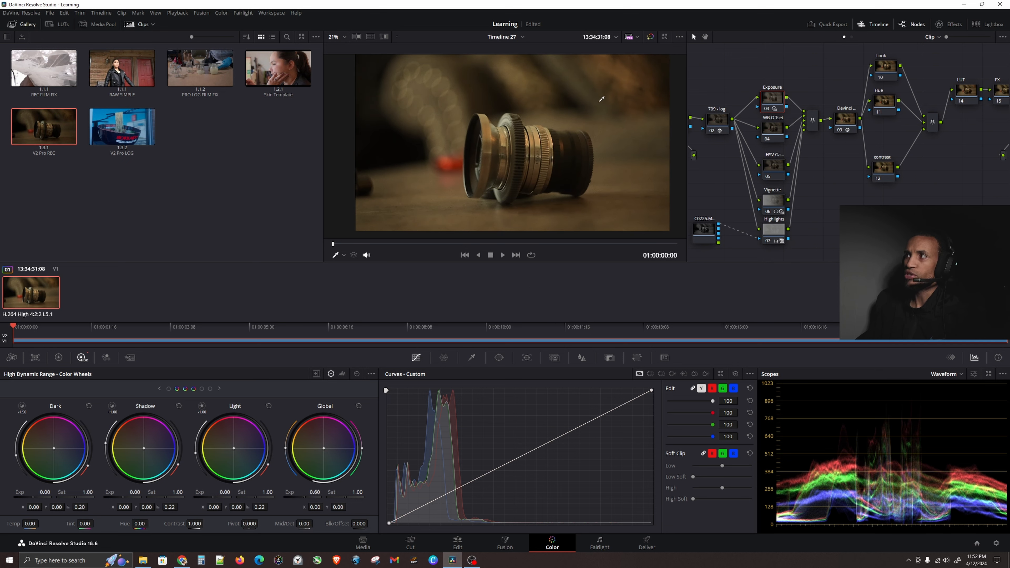
On the Noise Reduction node, set Temporal Threshold Luma and Chroma to 19.7, then disable the node.
click(717, 121)
drag(755, 178, 810, 165)
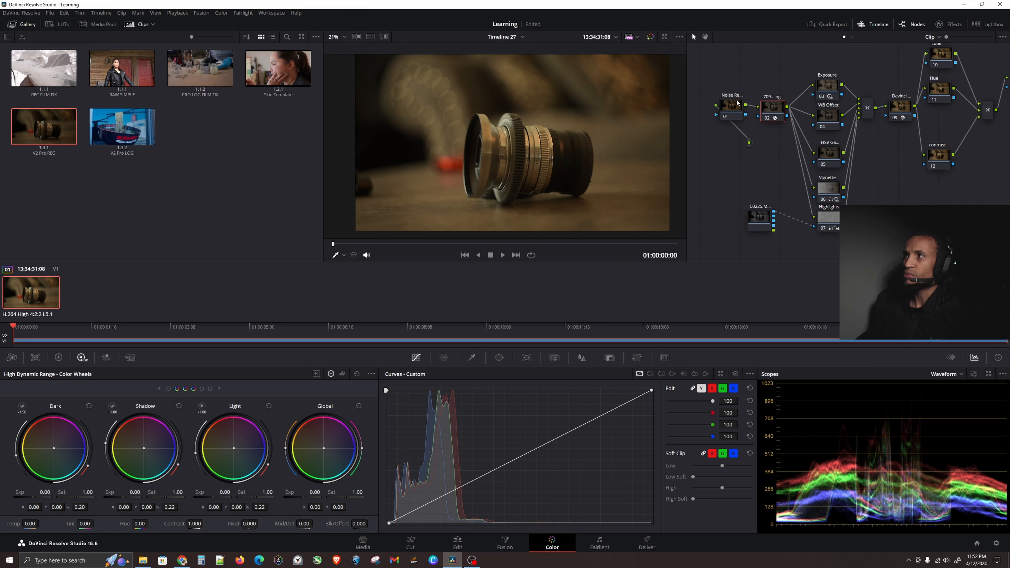
click(734, 107)
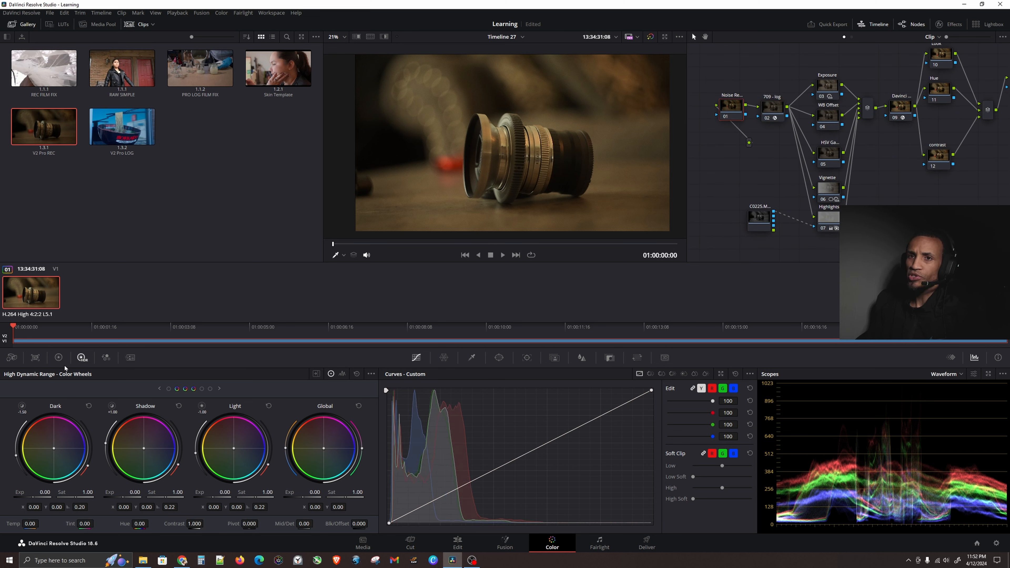
click(131, 357)
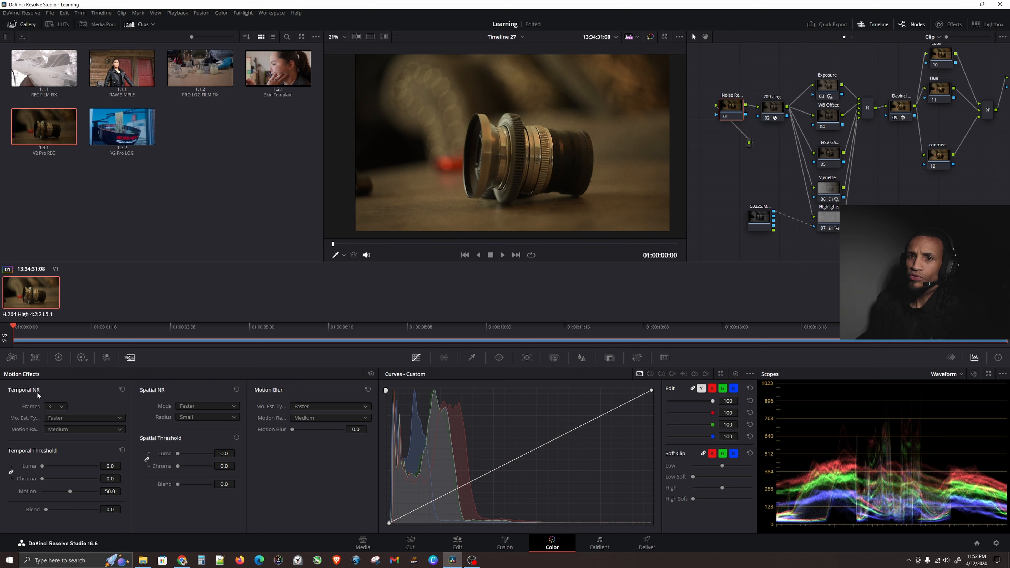
click(54, 467)
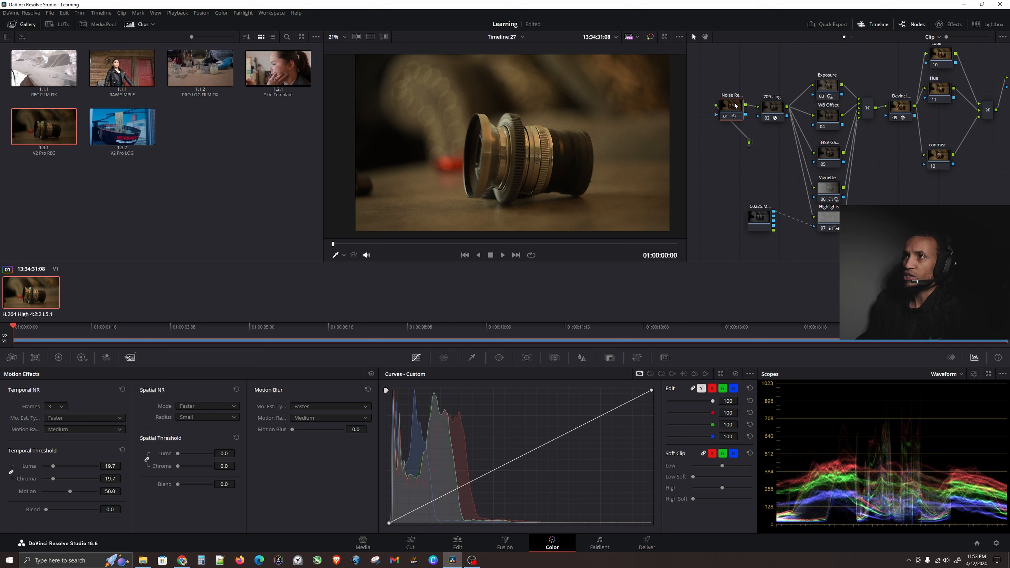
key(ctrl+d)
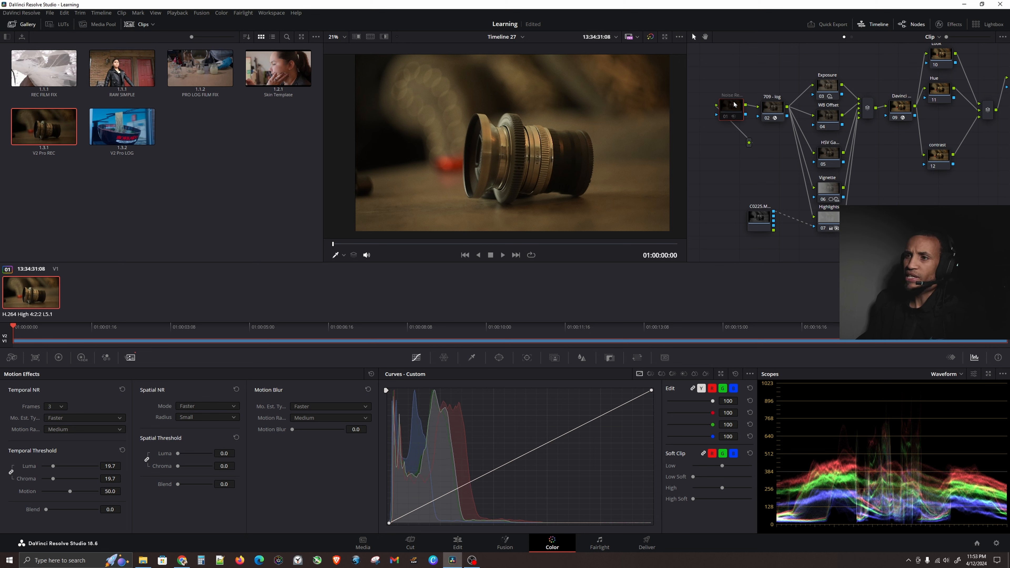
Select the contrast node and add two points to its custom curve, one low in the shadows and one in the upper mids.
click(928, 152)
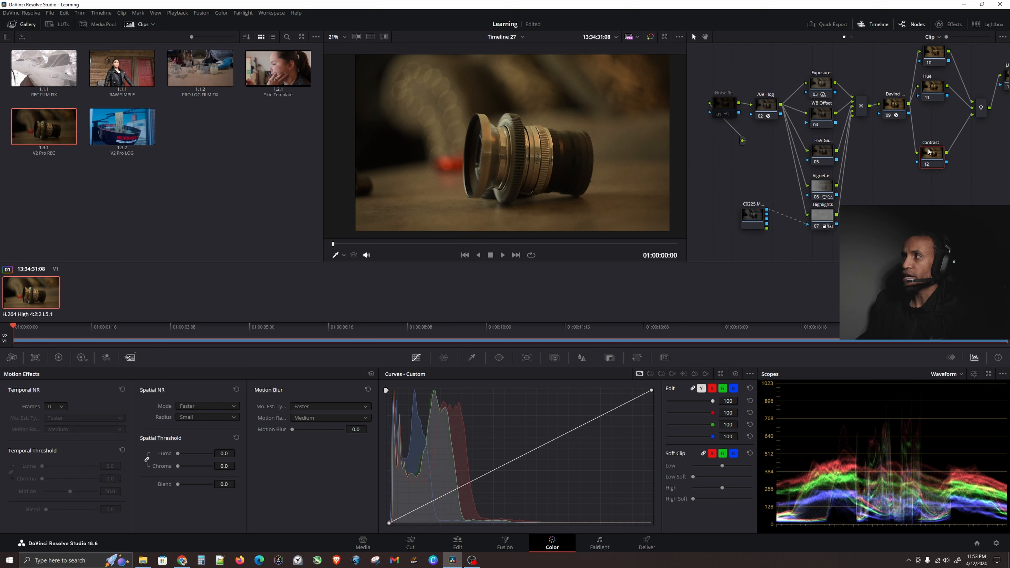
click(428, 506)
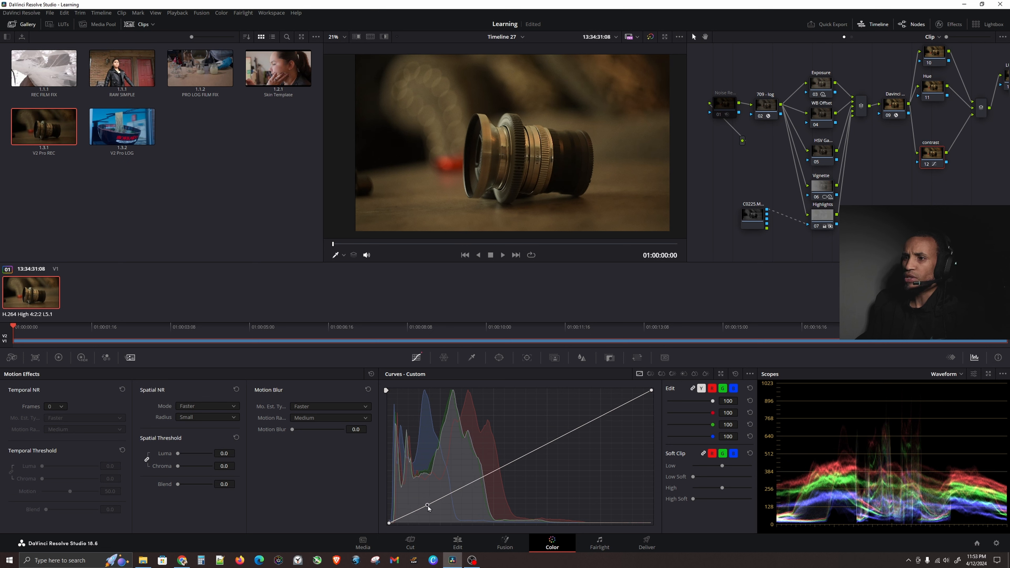
click(587, 421)
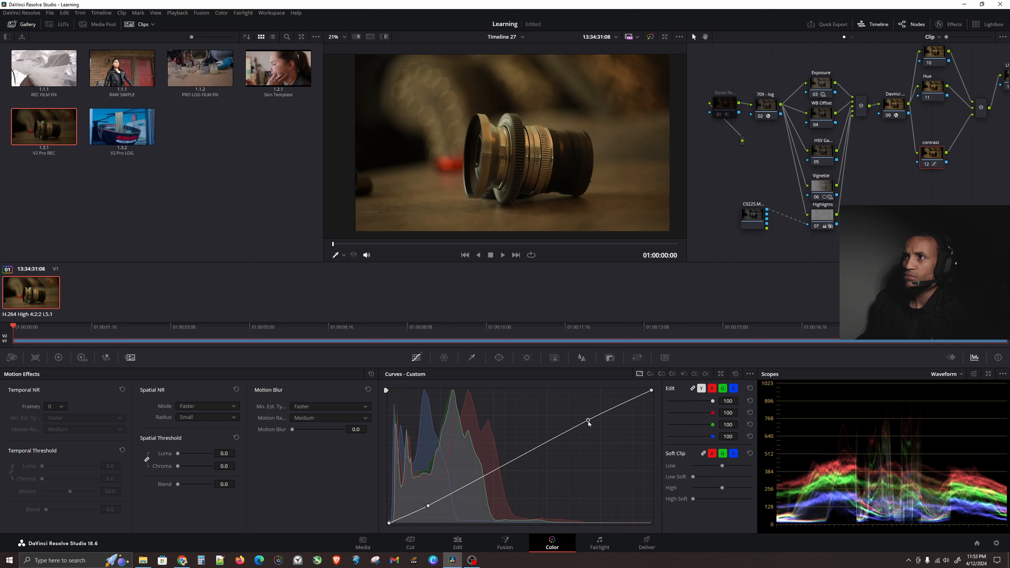
Toggle the grade bypass on and off to compare the image before and after.
click(501, 120)
click(494, 123)
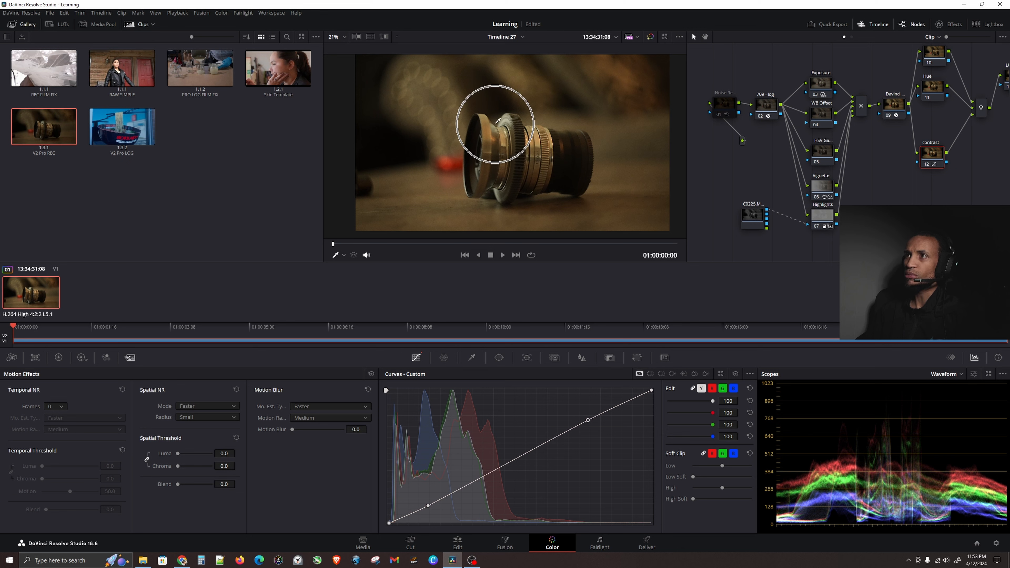
click(495, 124)
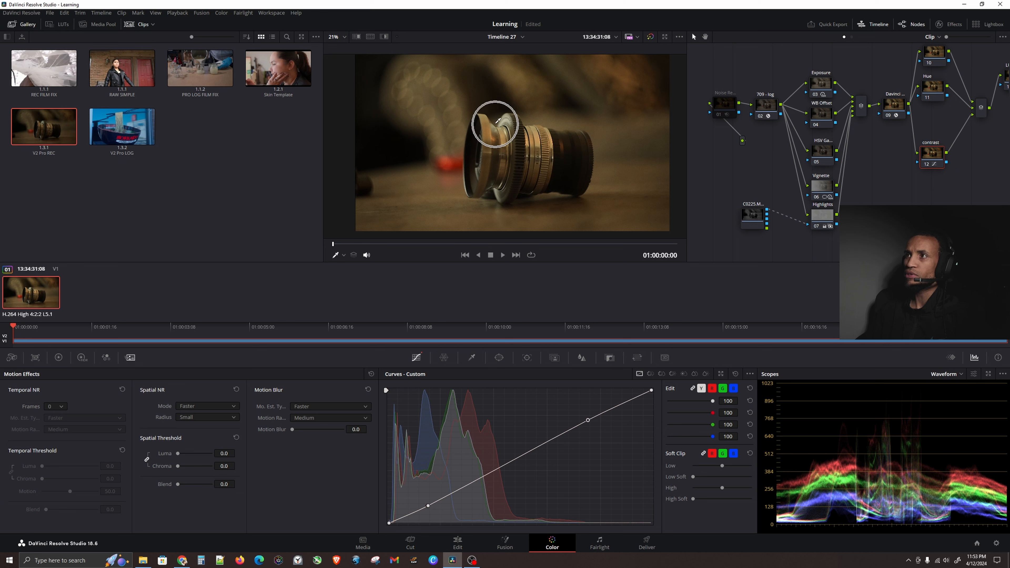
click(651, 36)
click(650, 36)
click(651, 36)
click(650, 36)
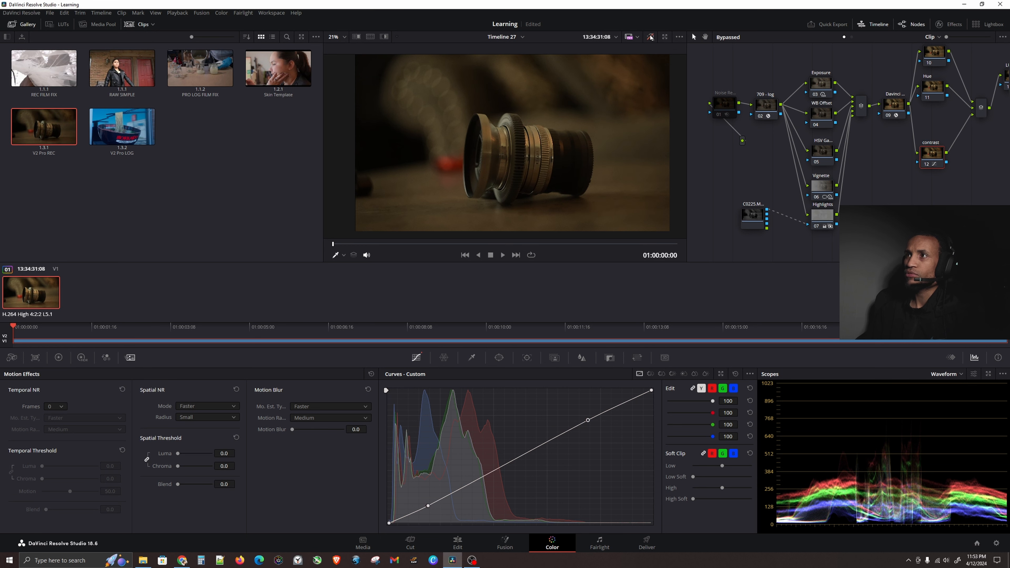
click(650, 36)
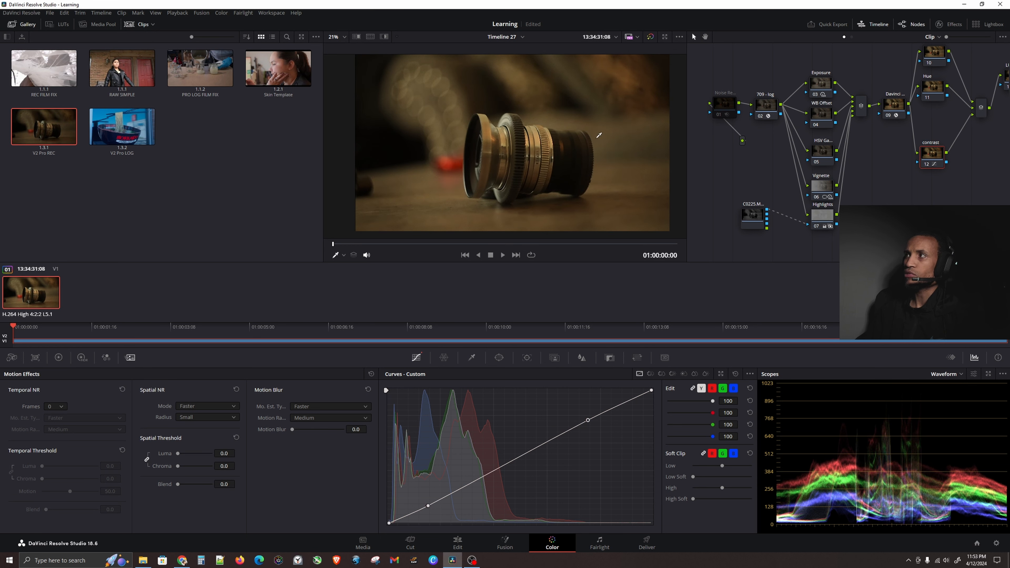
On the Exposure node, lower the HDR Global exposure to 0.49 and raise the Shadow exposure to 0.16.
click(818, 84)
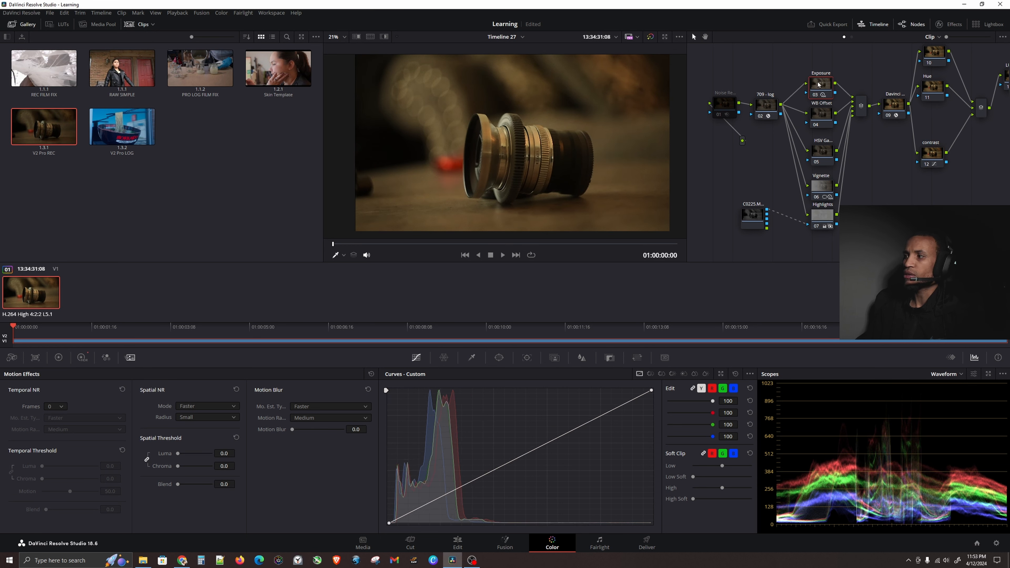
click(80, 361)
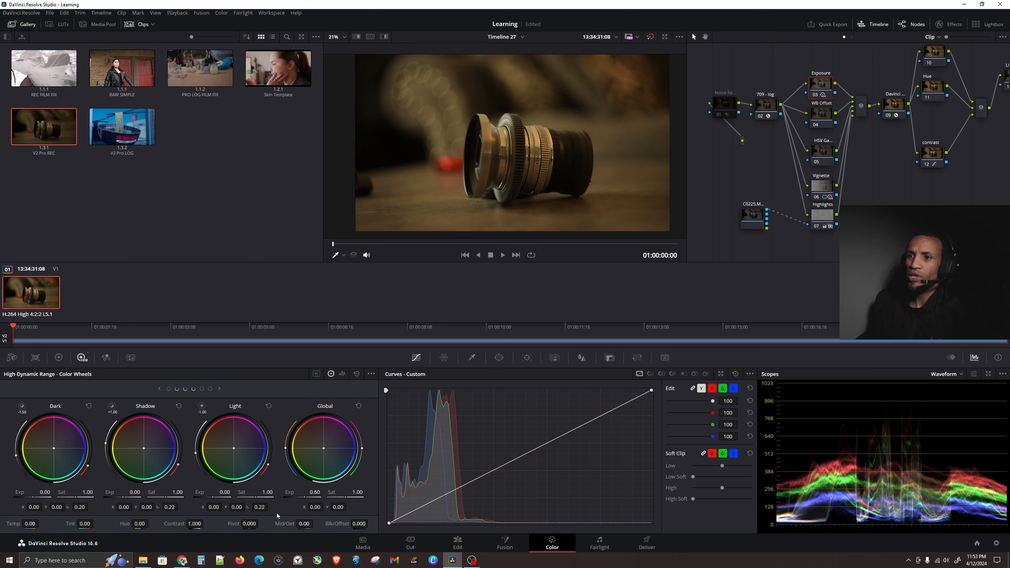
drag(304, 498, 299, 498)
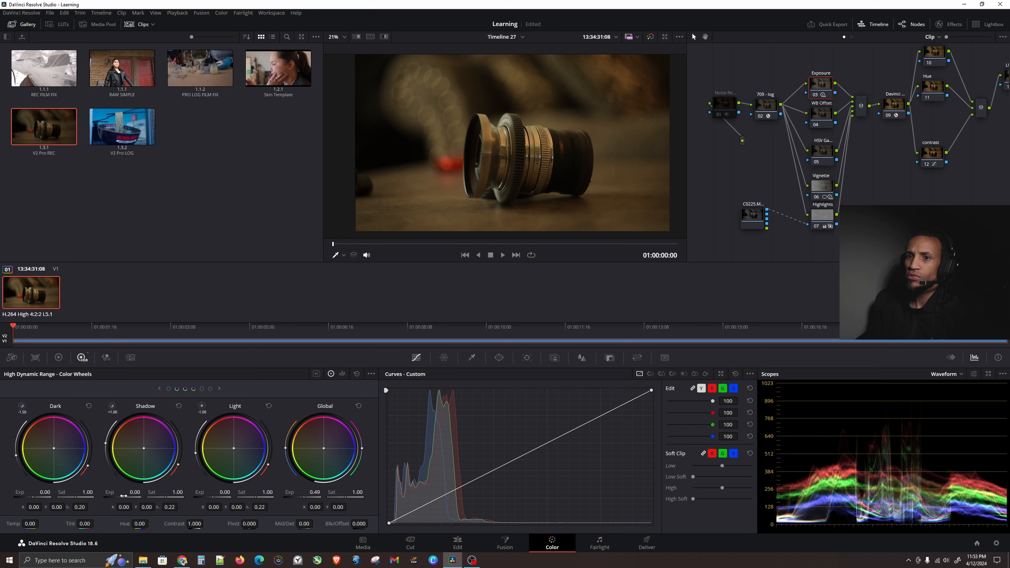
drag(123, 495, 128, 496)
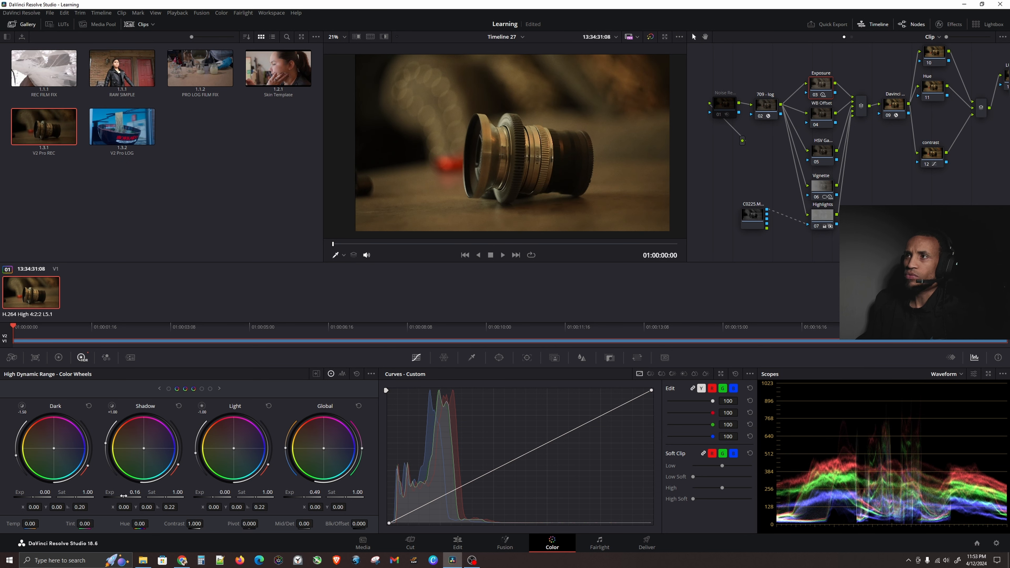
Select the WB Offset node, show its Primaries color wheels, and switch the scope to Vectorscope.
click(819, 119)
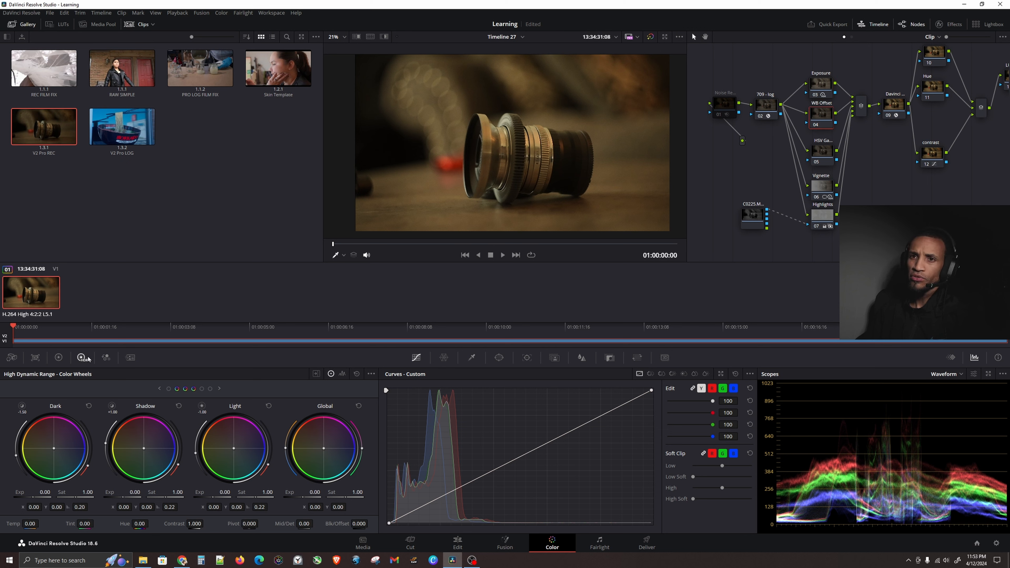
click(58, 357)
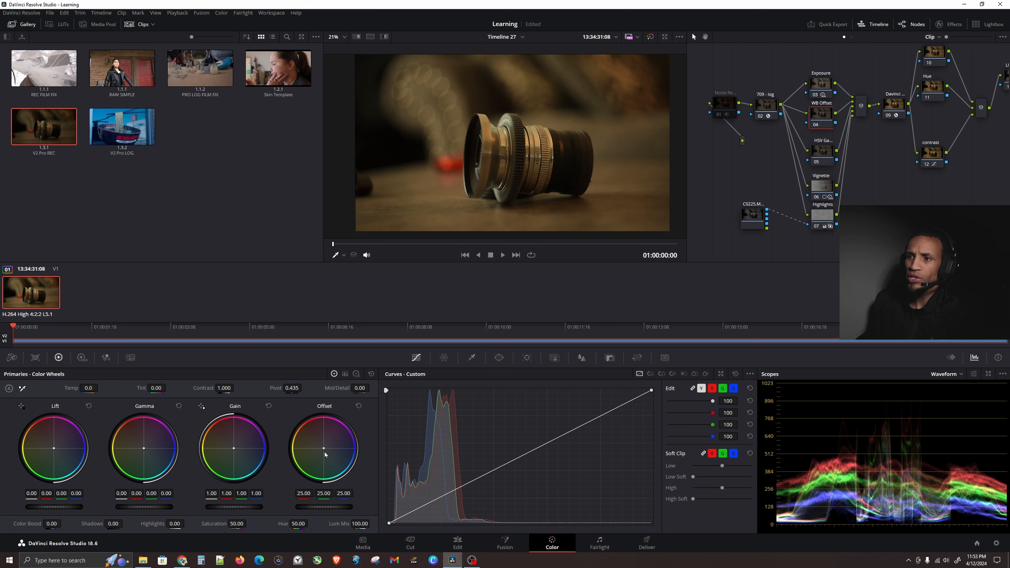
click(945, 376)
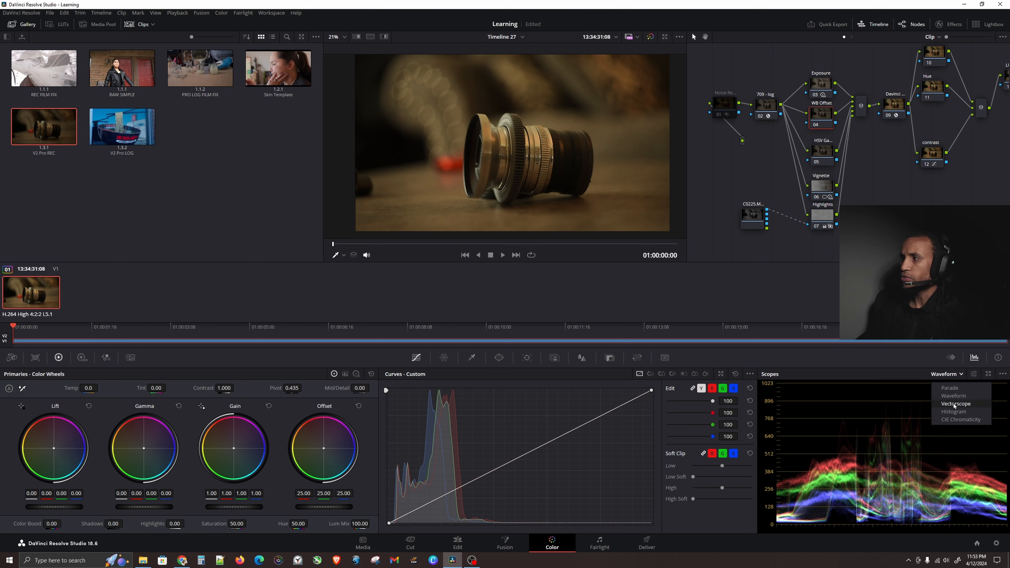
click(953, 403)
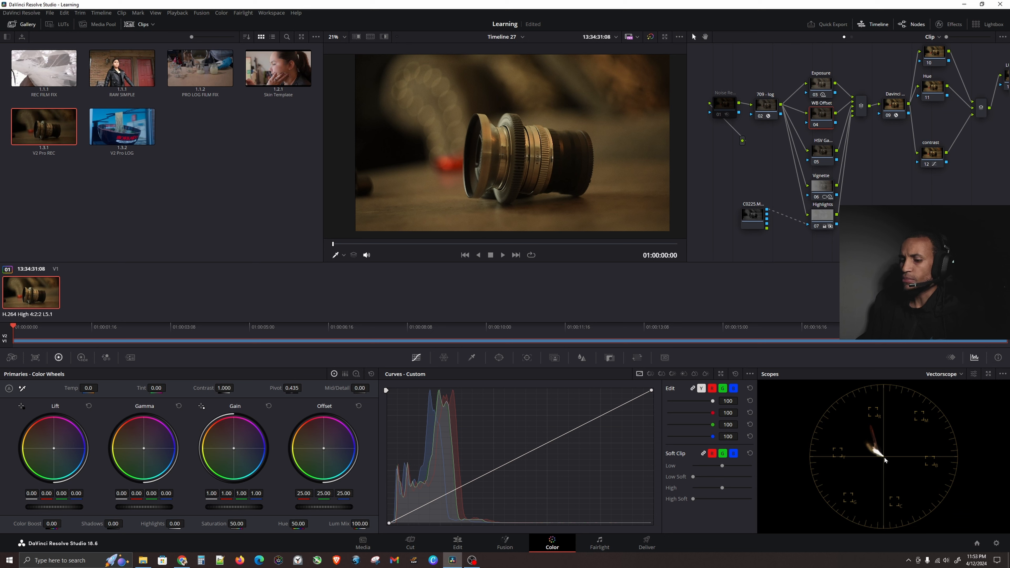
Nudge the Offset wheel toward blue, setting Offset to 22.00, 24.90 and 28.86.
scroll(886, 457, up, 8)
scroll(885, 457, up, 2)
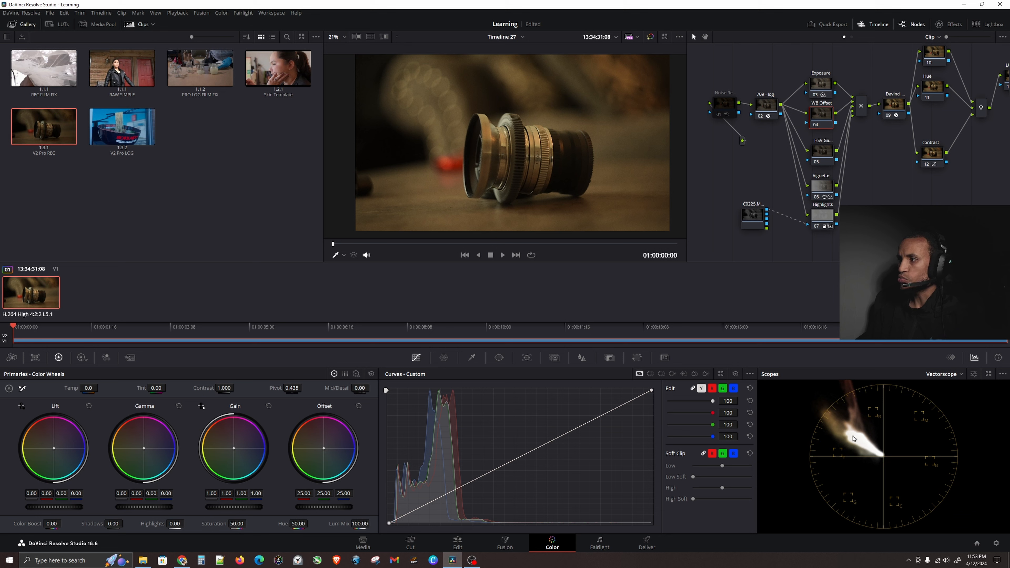
key(ctrl)
key(ctrl)
key(ctrl)
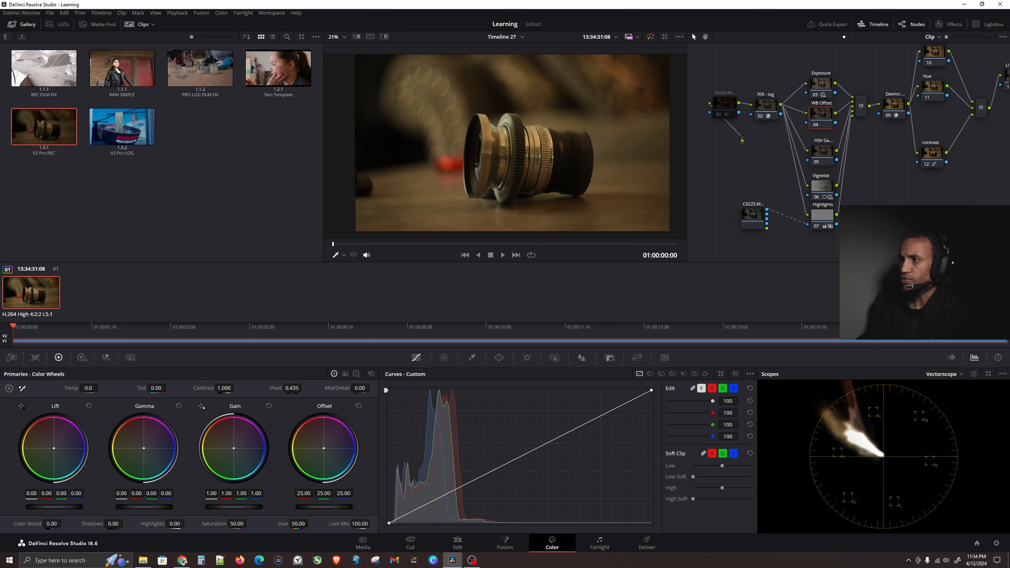
drag(324, 450, 326, 450)
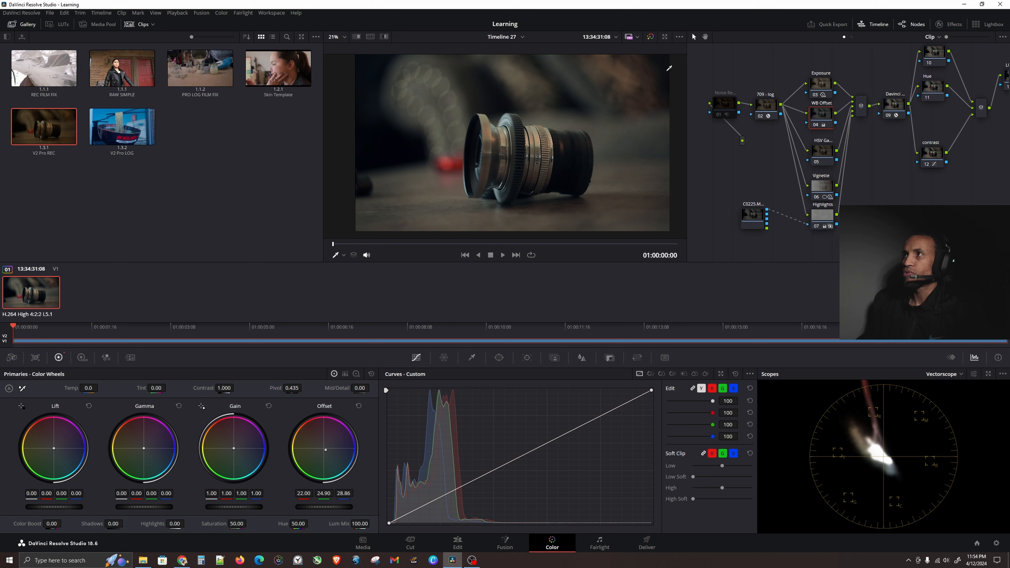
Compare the grade with bypass toggled, then switch the scope back to Waveform.
click(650, 37)
click(650, 36)
click(650, 36)
click(650, 36)
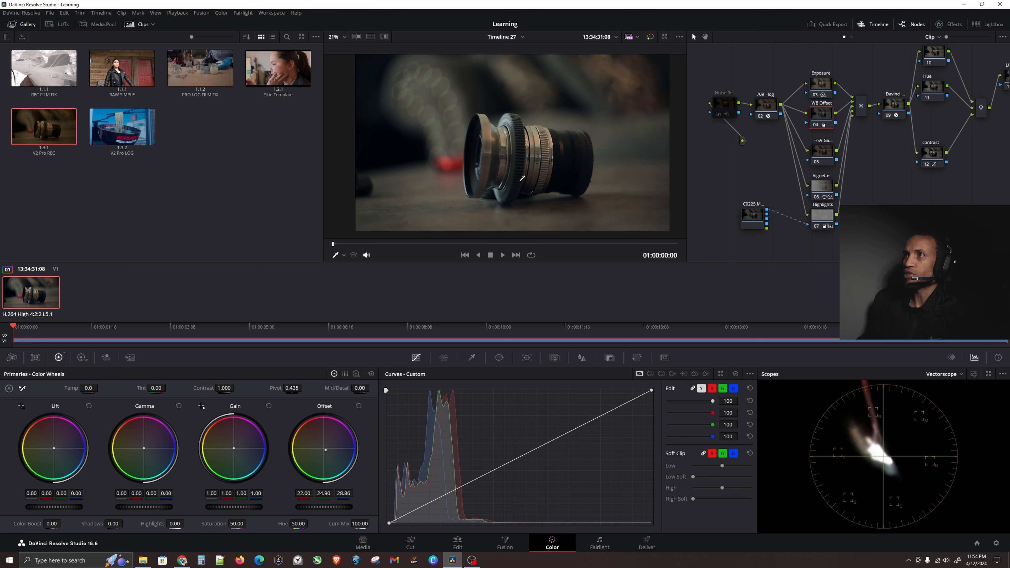
click(960, 374)
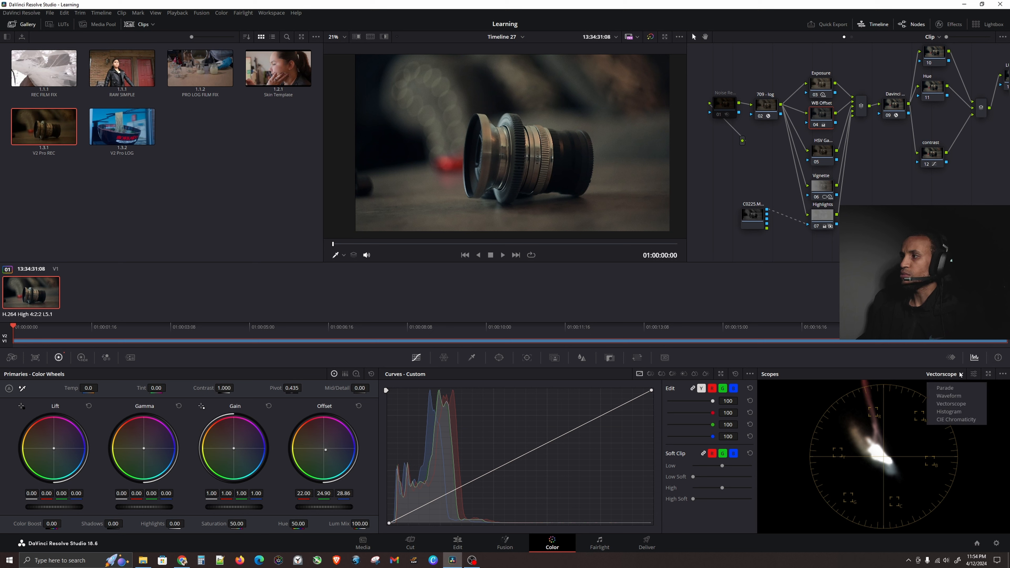
click(961, 395)
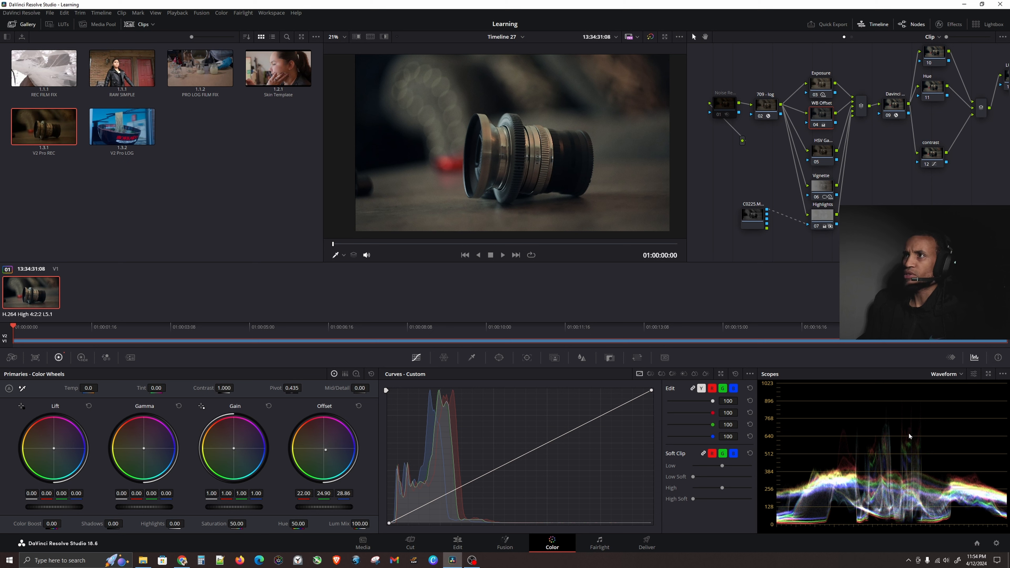
On the HSV Gamma node, raise the Gamma master wheel to 0.03.
drag(914, 191, 832, 186)
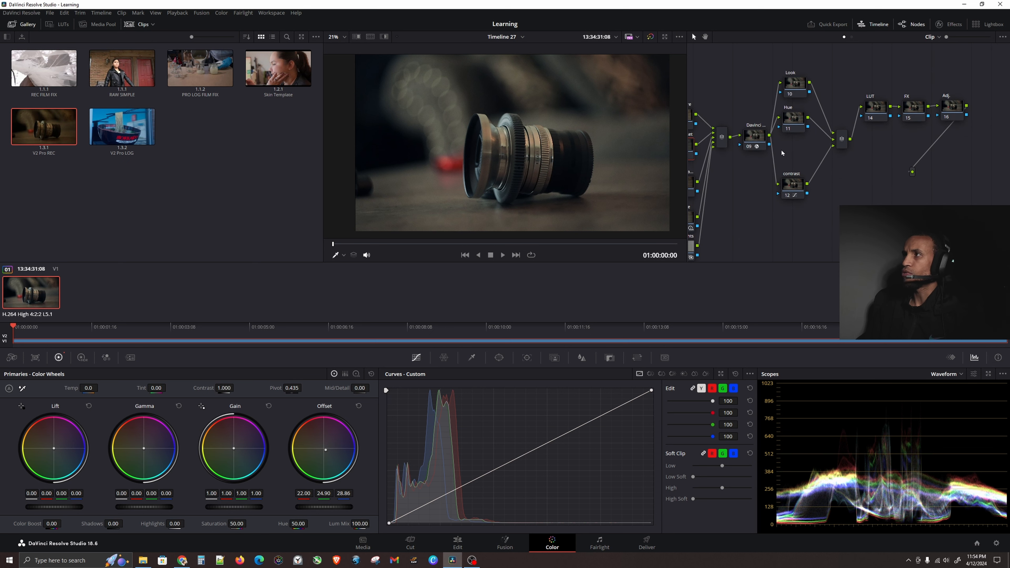
drag(781, 150, 841, 140)
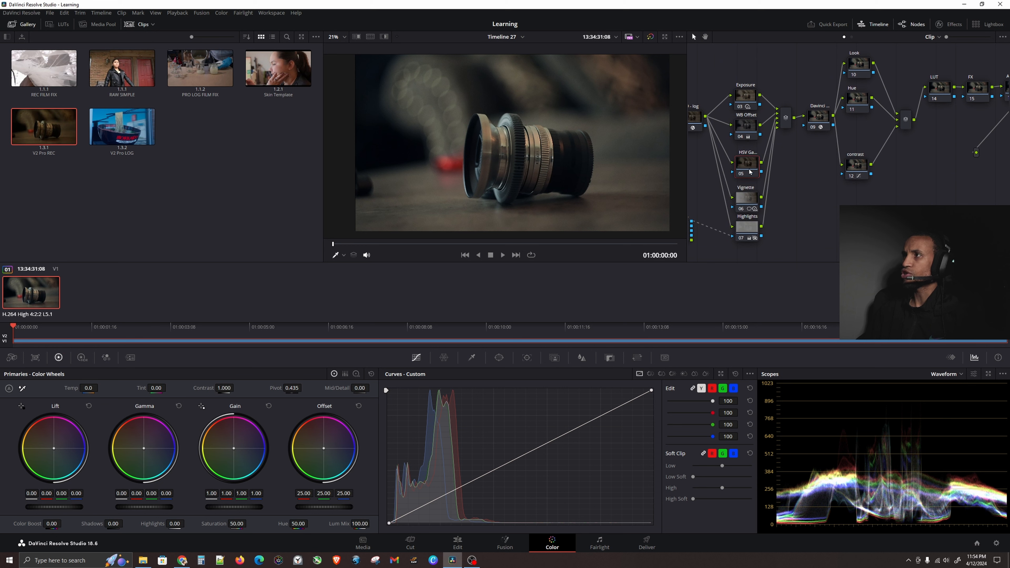
click(744, 166)
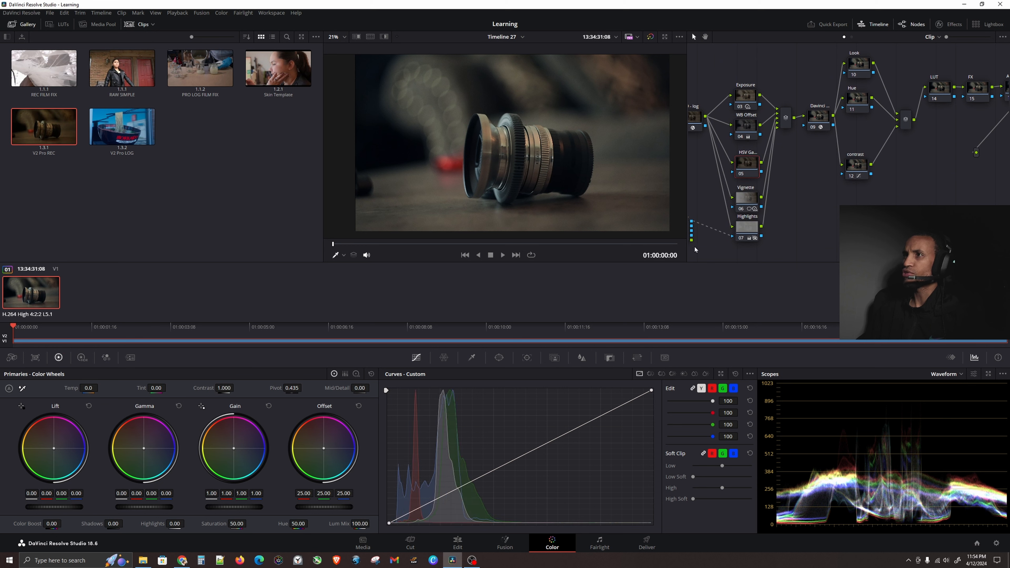
right_click(744, 165)
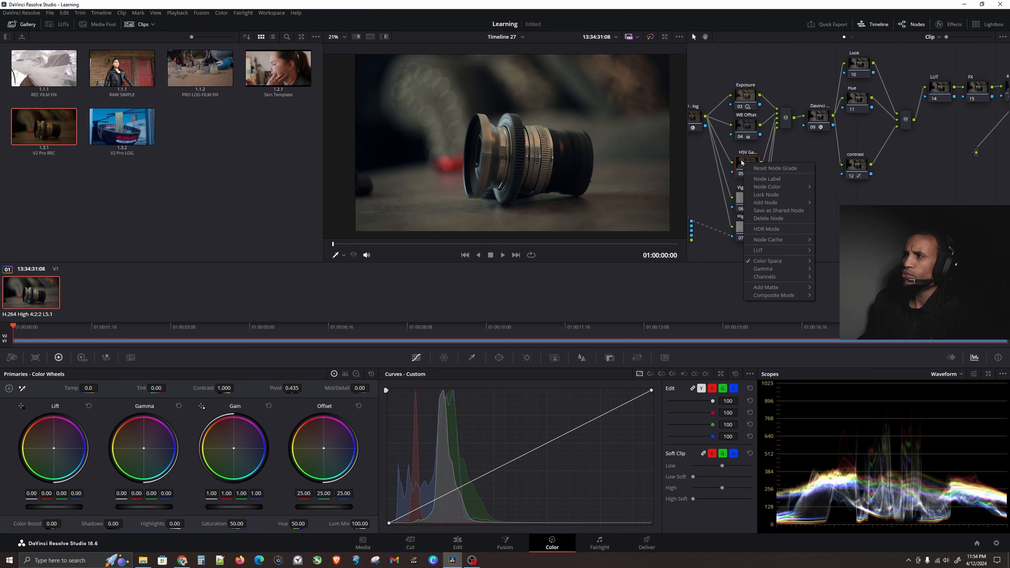
mouse_move(775, 278)
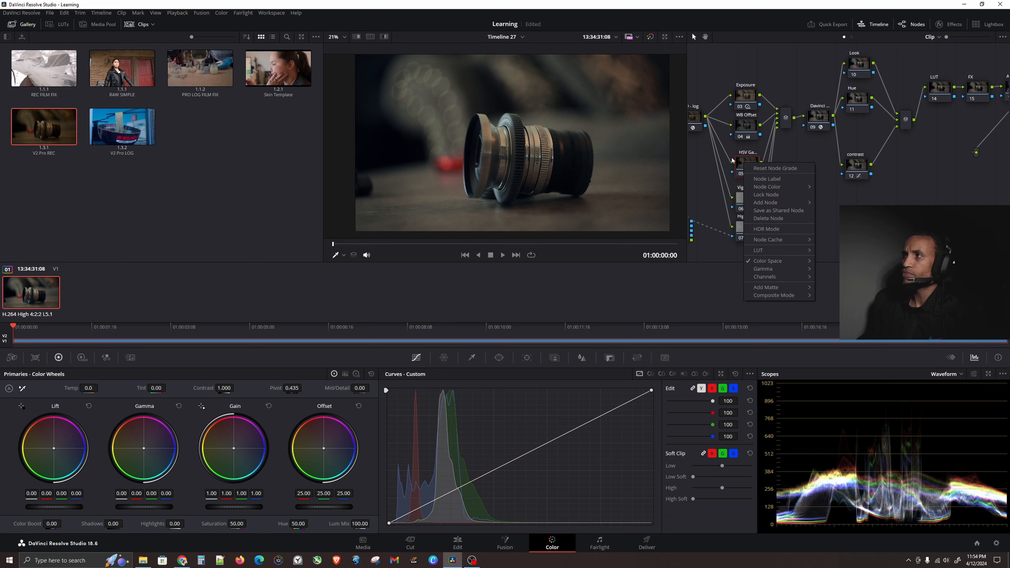
click(822, 244)
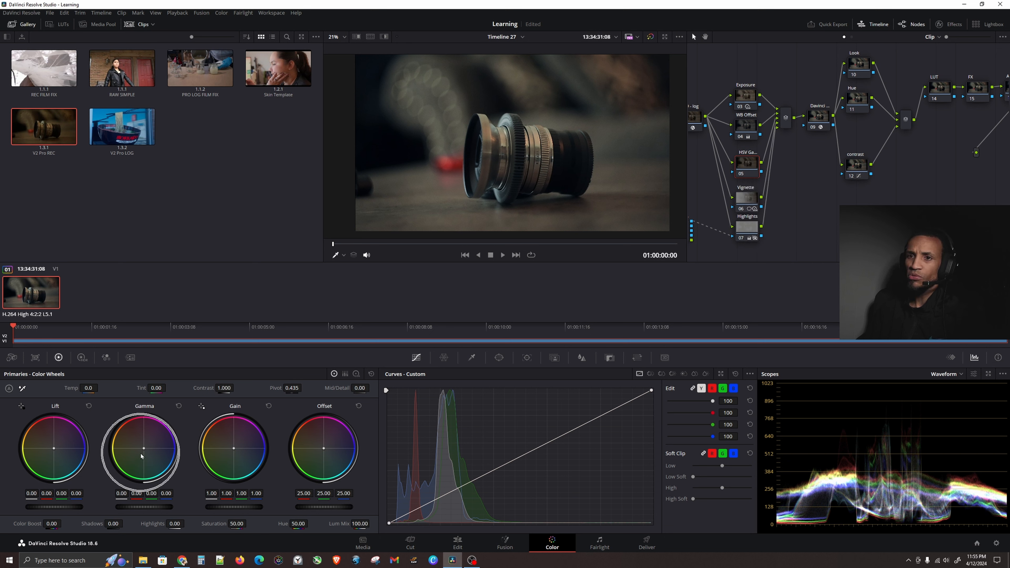
click(139, 508)
click(139, 507)
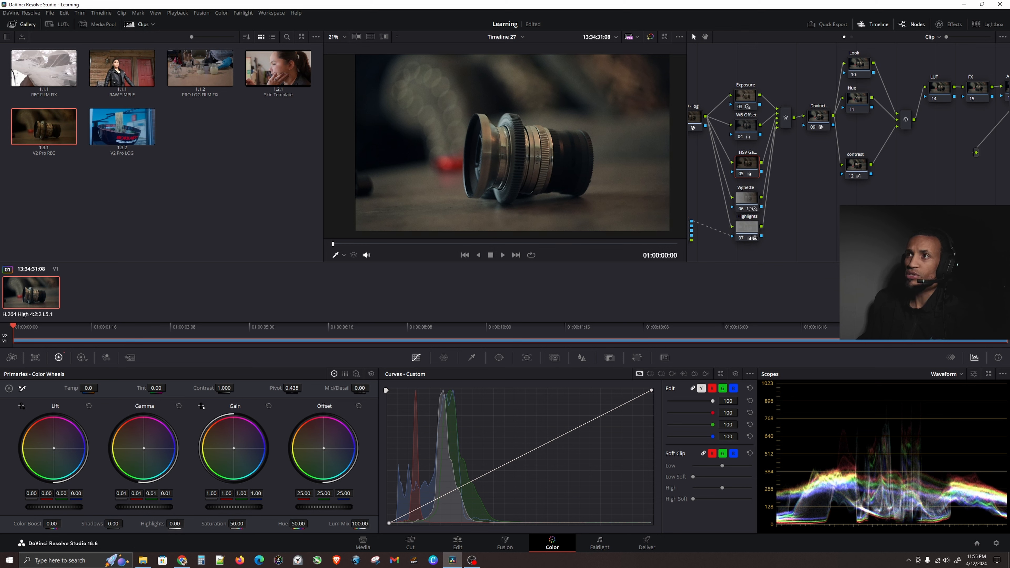
drag(139, 508, 142, 508)
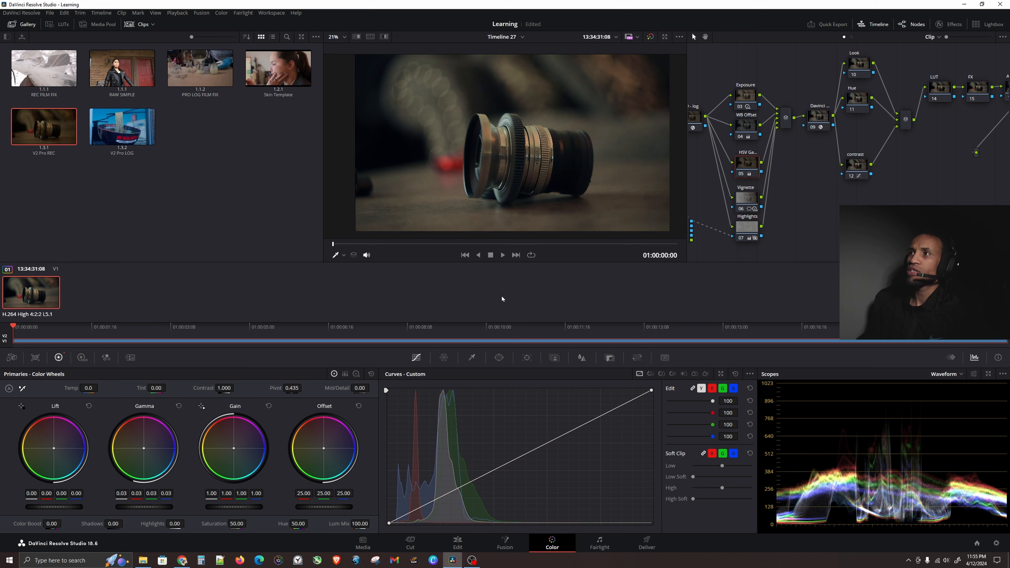
Toggle the grade bypass on and off to compare the result.
click(650, 37)
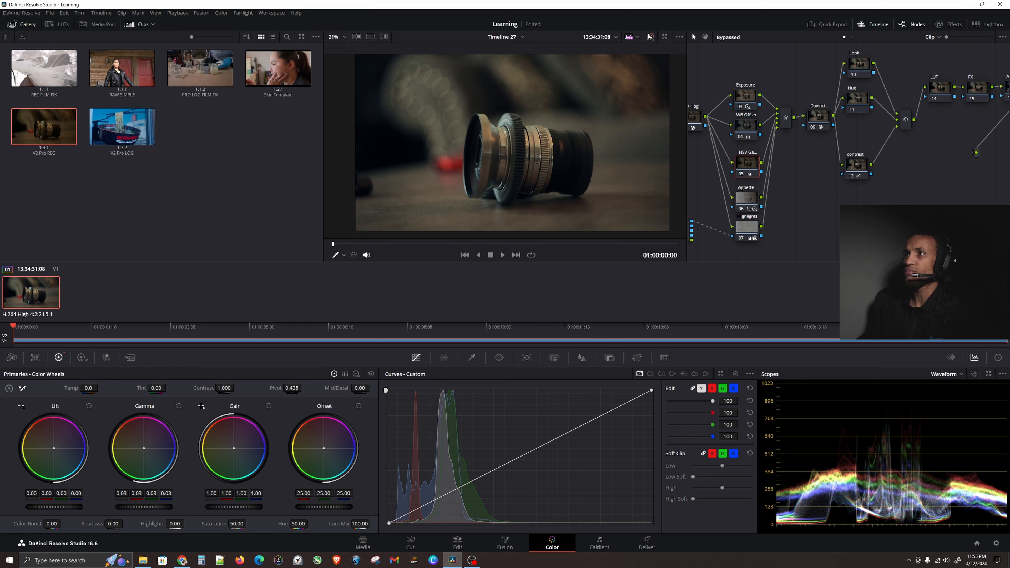
click(650, 37)
click(650, 37)
click(650, 37)
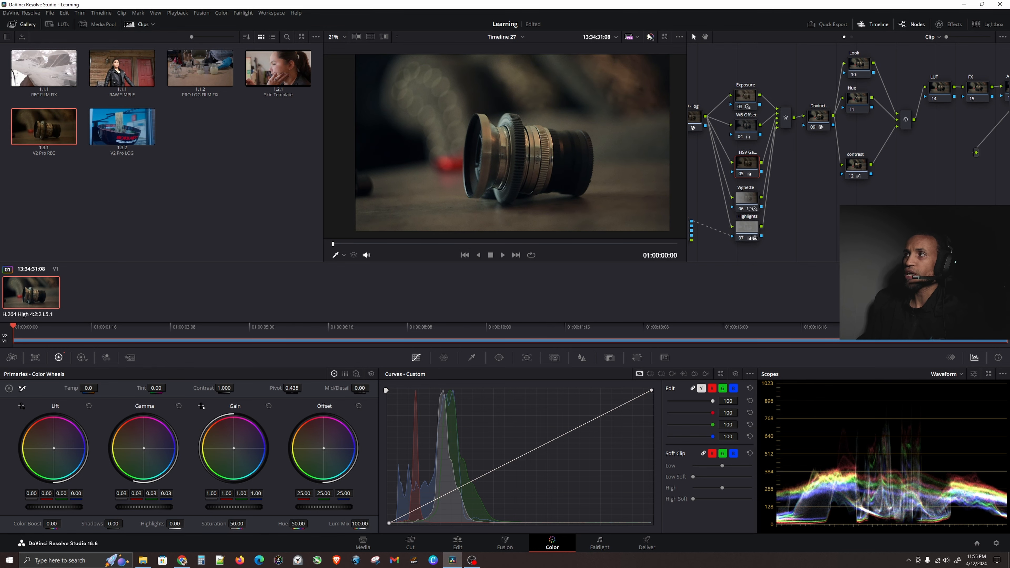
Select the Hue node in the node tree and open its Hue vs Sat curve.
mouse_move(934, 186)
mouse_down()
mouse_move(867, 203)
mouse_move(875, 208)
mouse_up()
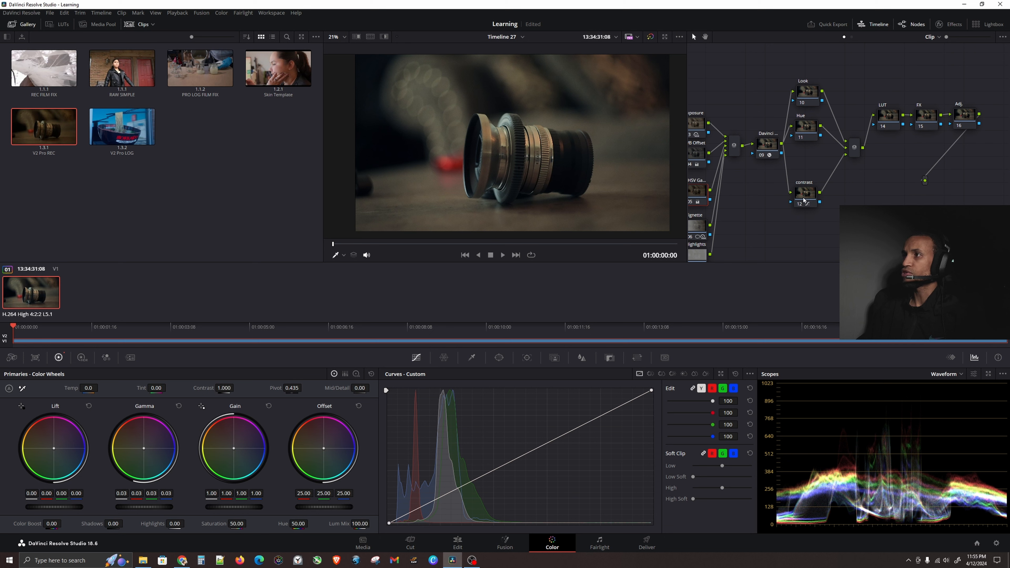
drag(809, 159, 797, 171)
click(793, 146)
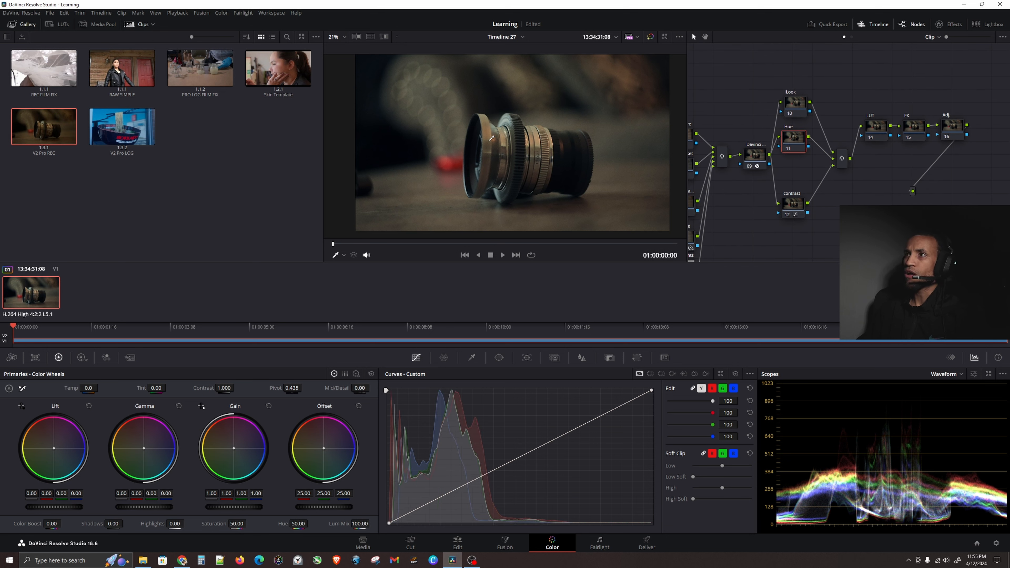
key(ctrl)
key(ctrl)
key(ctrl)
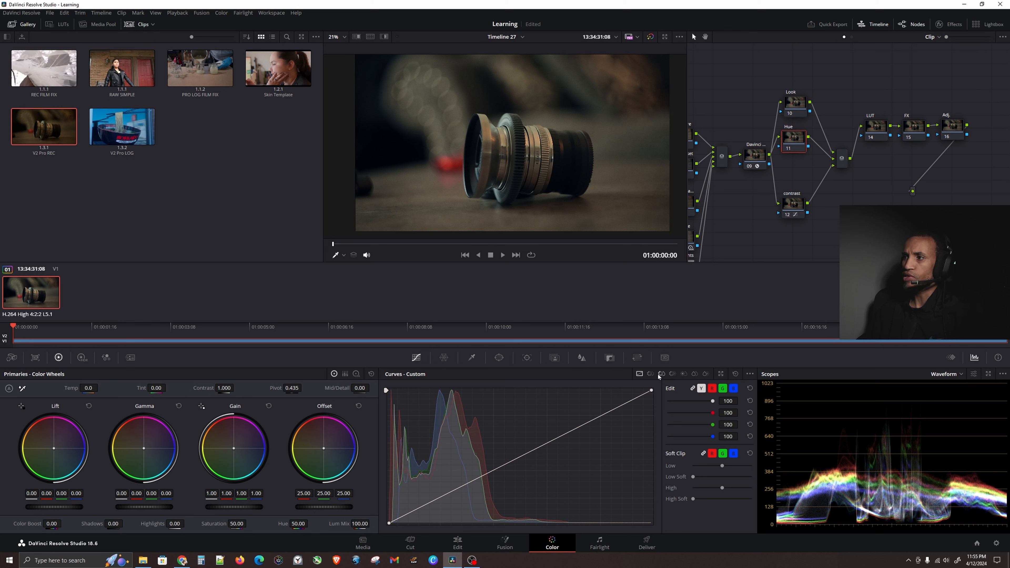
key(ctrl)
key(ctrl)
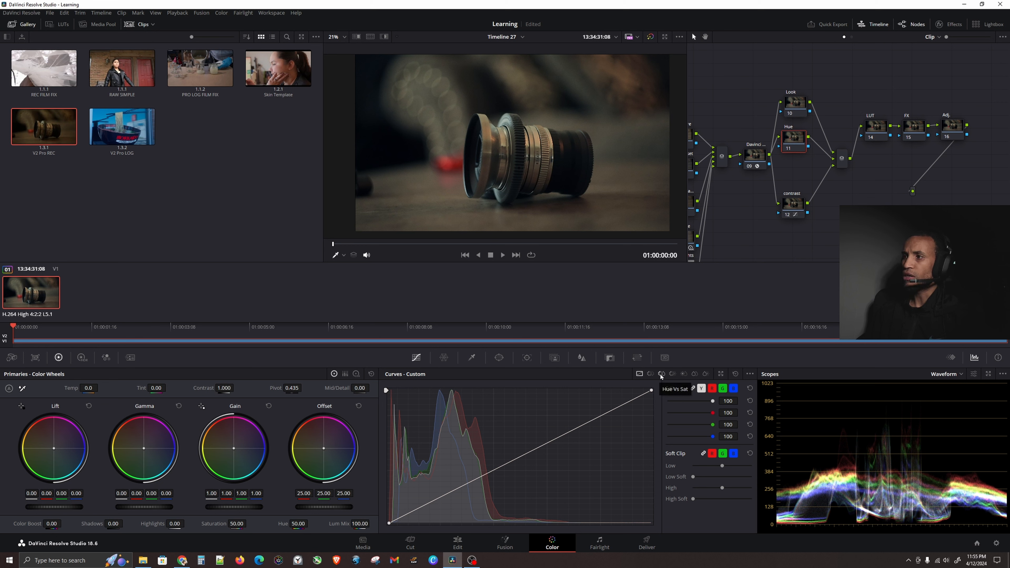
key(ctrl)
key(ctrl)
key(ctrl)
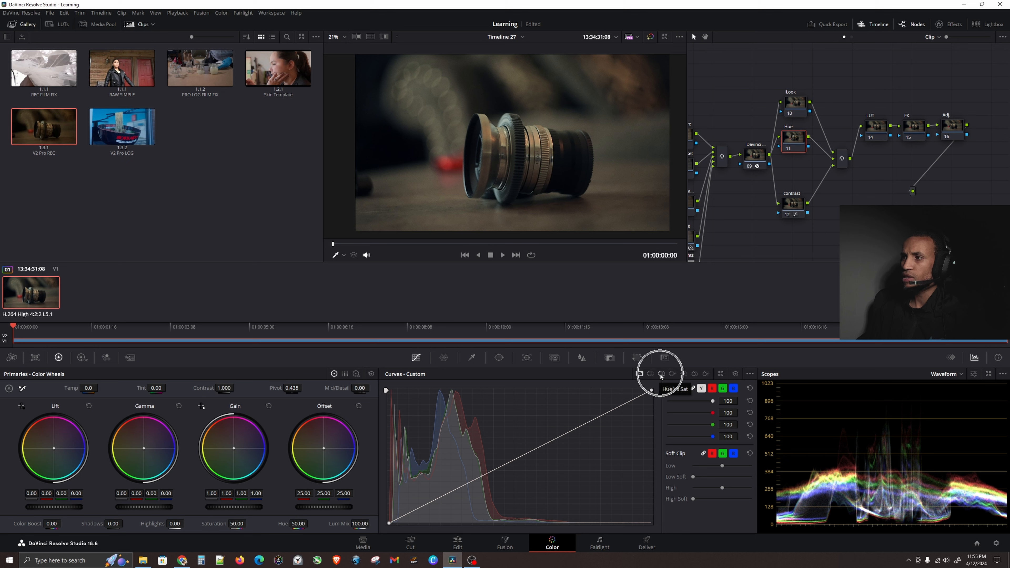
key(ctrl)
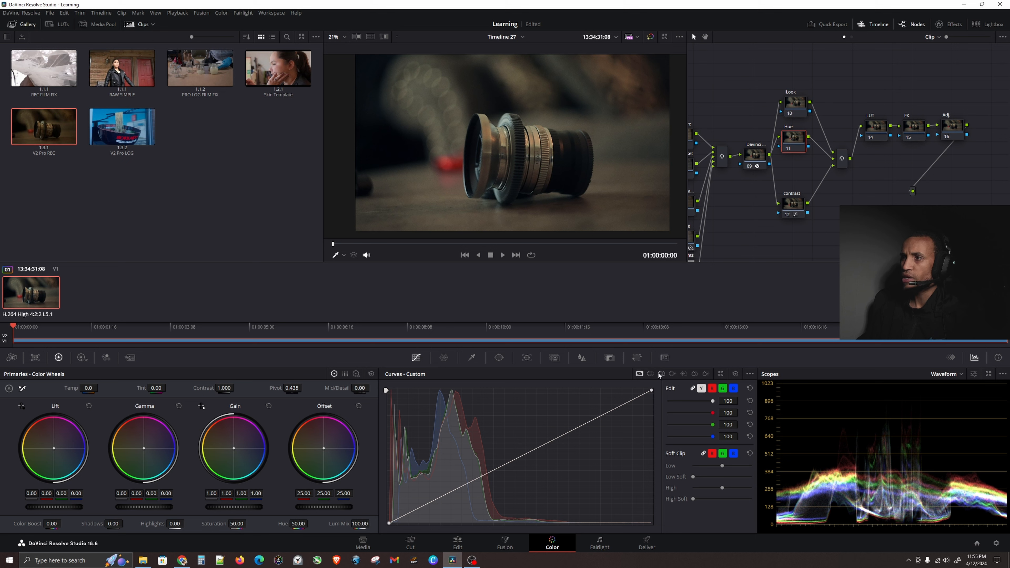
click(662, 374)
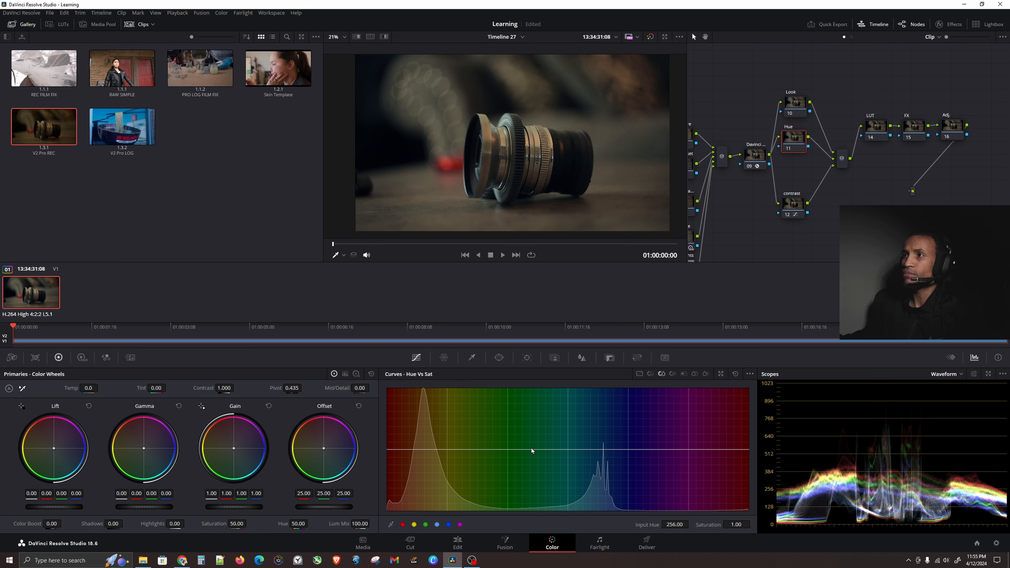
Sample the lens colour from the viewer onto the Hue vs Sat curve and raise that point's saturation to 1.35.
scroll(497, 116, up, 3)
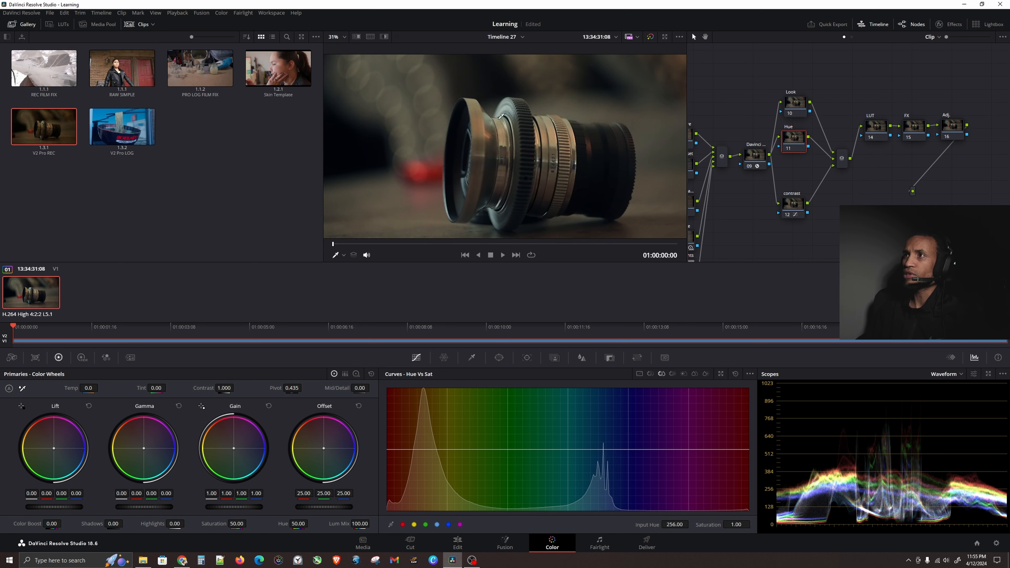
click(501, 98)
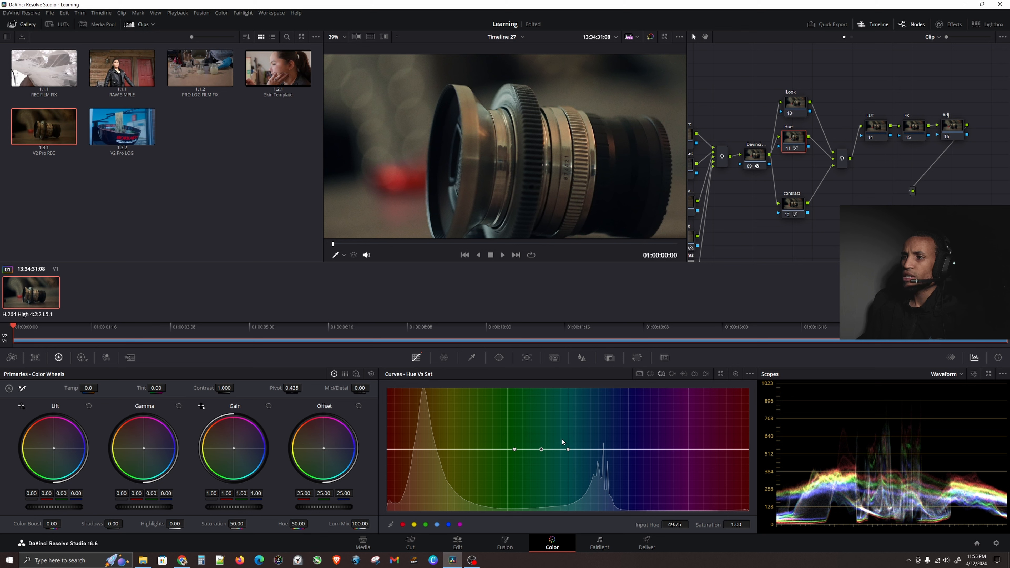
drag(544, 451, 566, 428)
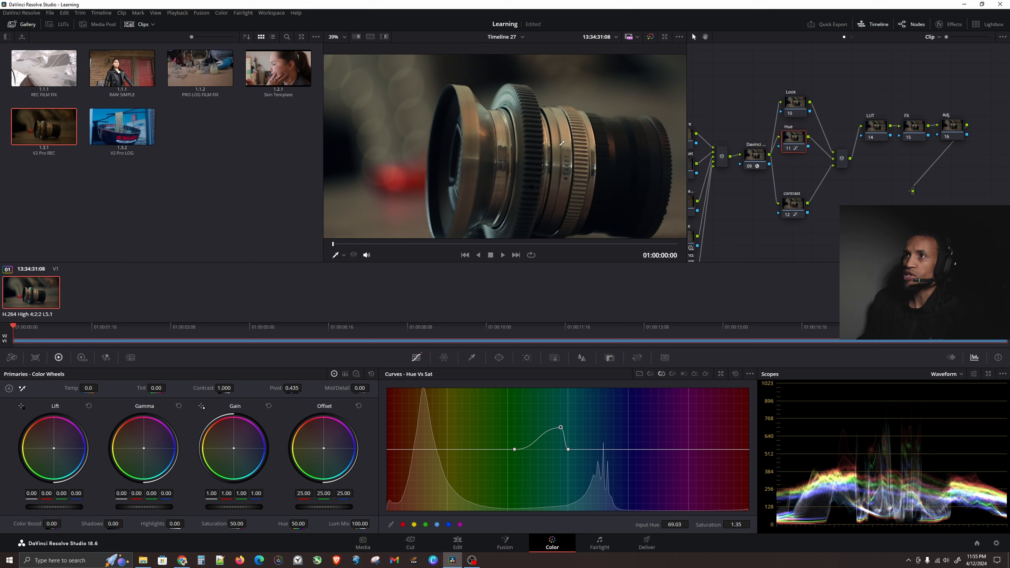
Toggle the Hue node on and off to compare the saturation change on the lens.
drag(550, 134, 532, 112)
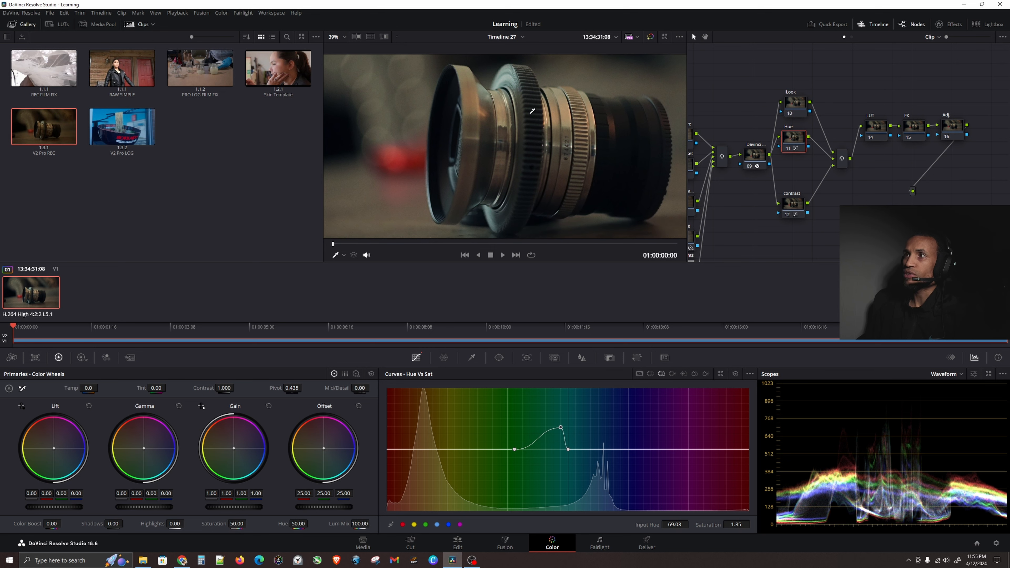
scroll(532, 111, down, 5)
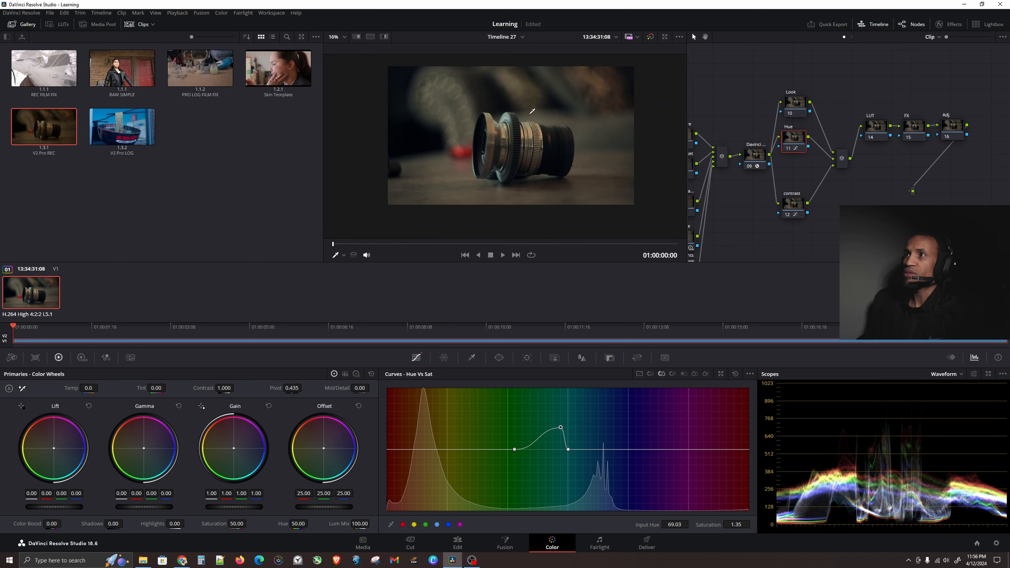
drag(524, 123, 522, 140)
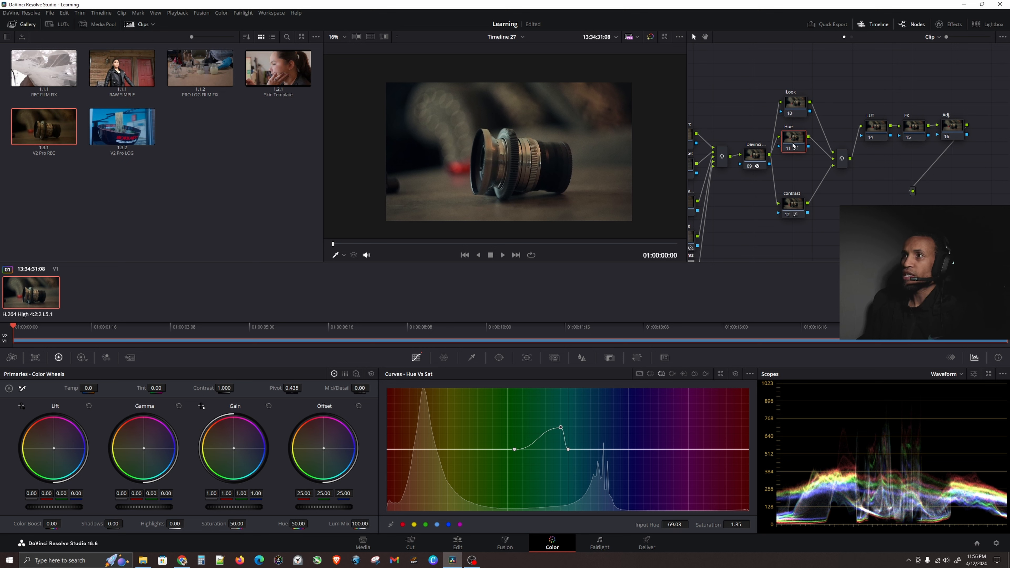
key(ctrl+d)
key(ctrl+d)
key(ctrl+d)
key(ctrl+d)
key(ctrl+d)
key(ctrl+d)
key(ctrl+d)
key(ctrl+d)
key(ctrl+d)
key(ctrl+d)
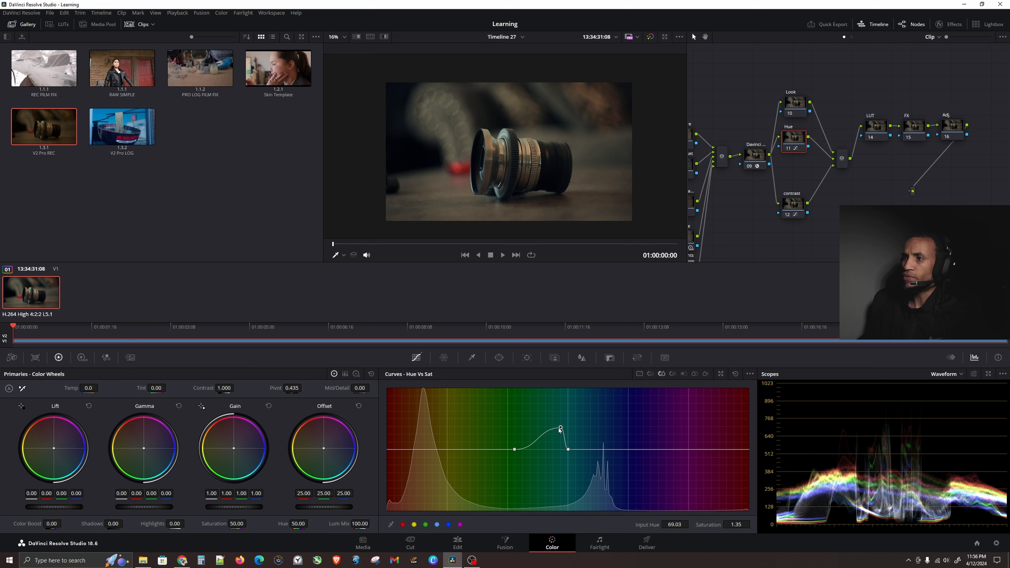
Readjust the sampled point's saturation to 1.20 and toggle the Hue node to compare.
drag(560, 428, 561, 400)
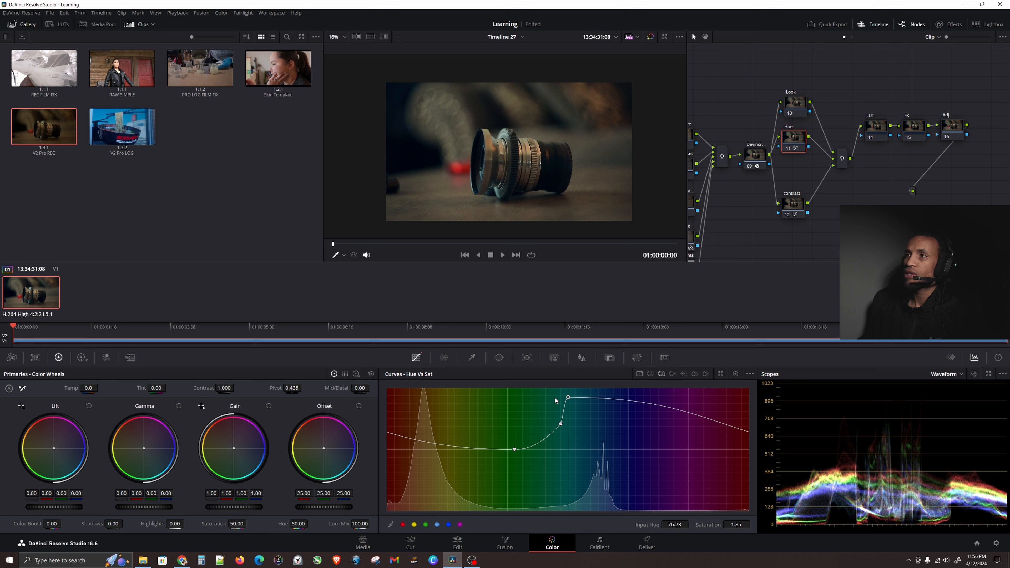
drag(568, 397, 566, 438)
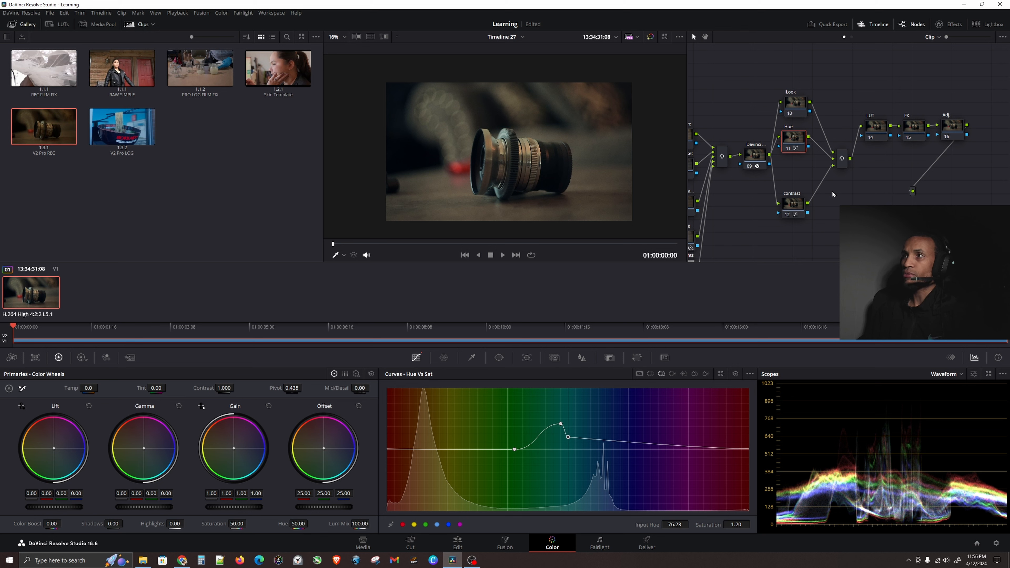
key(ctrl+d)
key(ctrl+d)
key(ctrl+d)
key(ctrl+d)
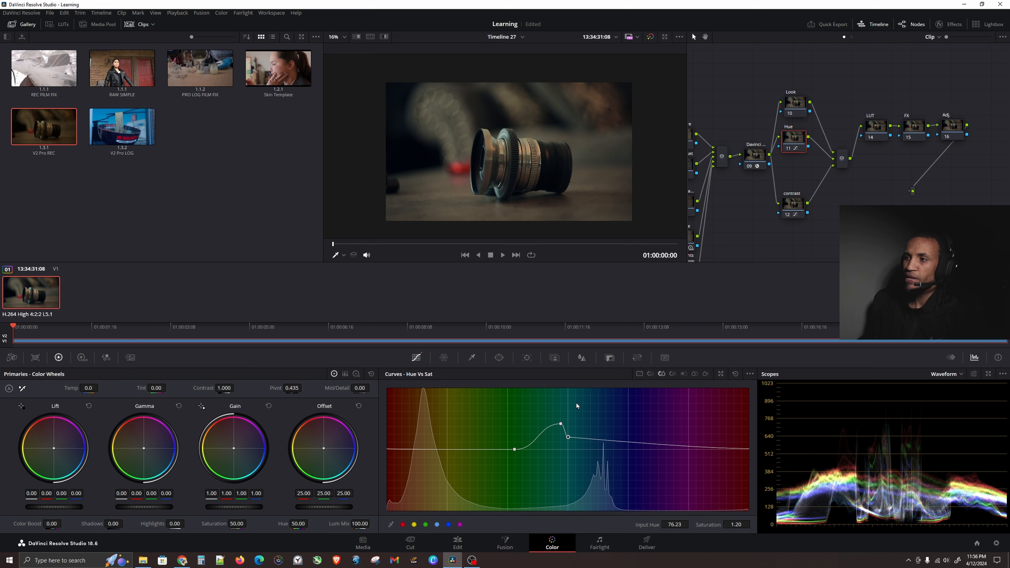
Set the sampled point's saturation to 1.53 and toggle the Hue node on and off to compare.
drag(568, 439, 569, 421)
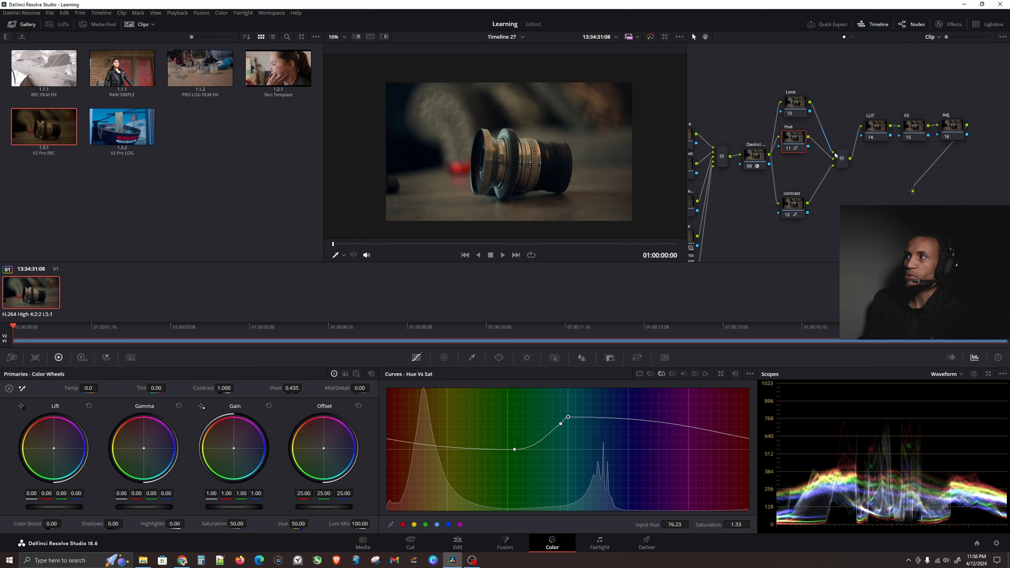
key(ctrl+d)
key(ctrl+d)
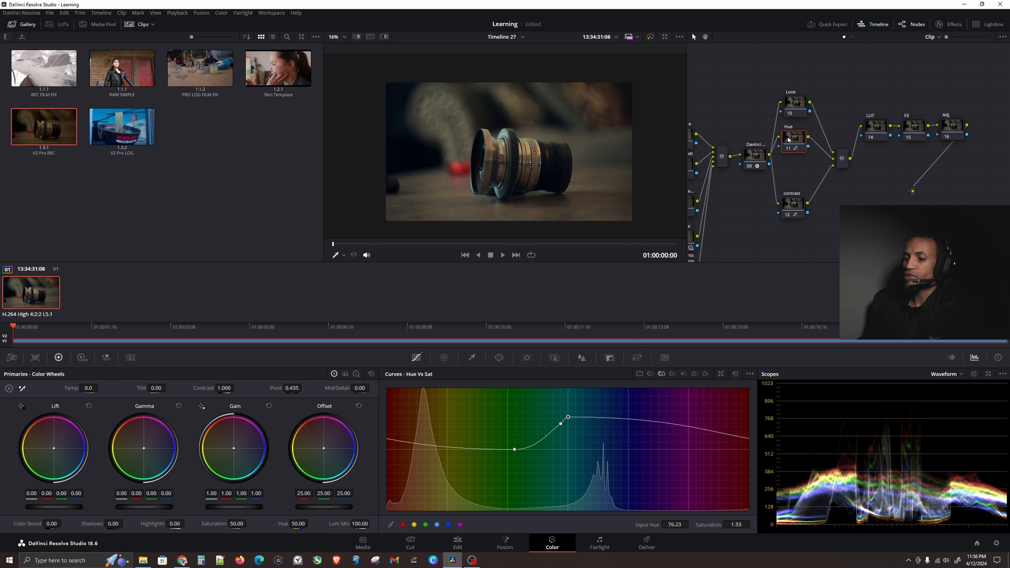
key(ctrl+d)
key(ctrl+d)
key(ctrl+d)
key(ctrl+d)
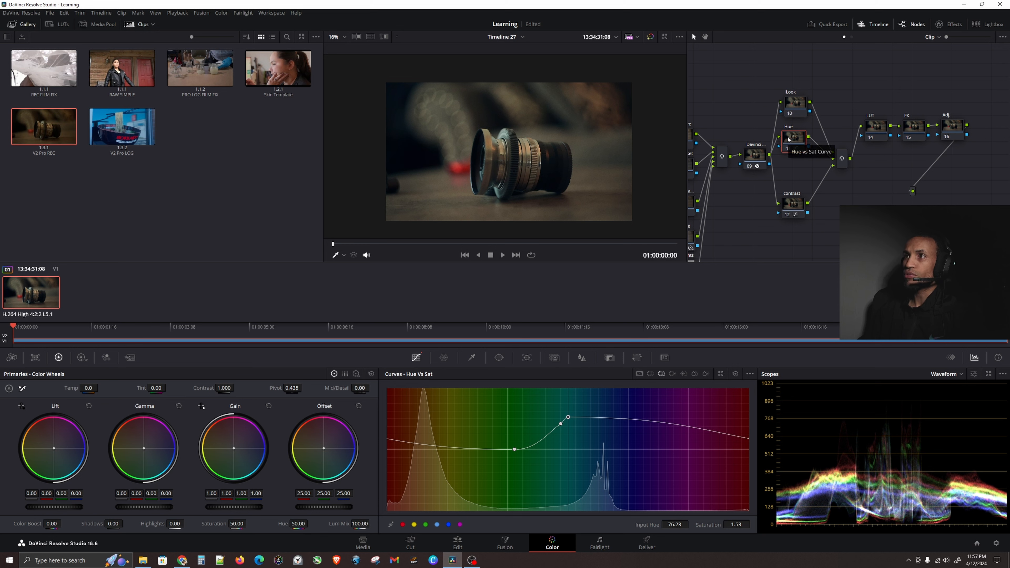
key(ctrl+d)
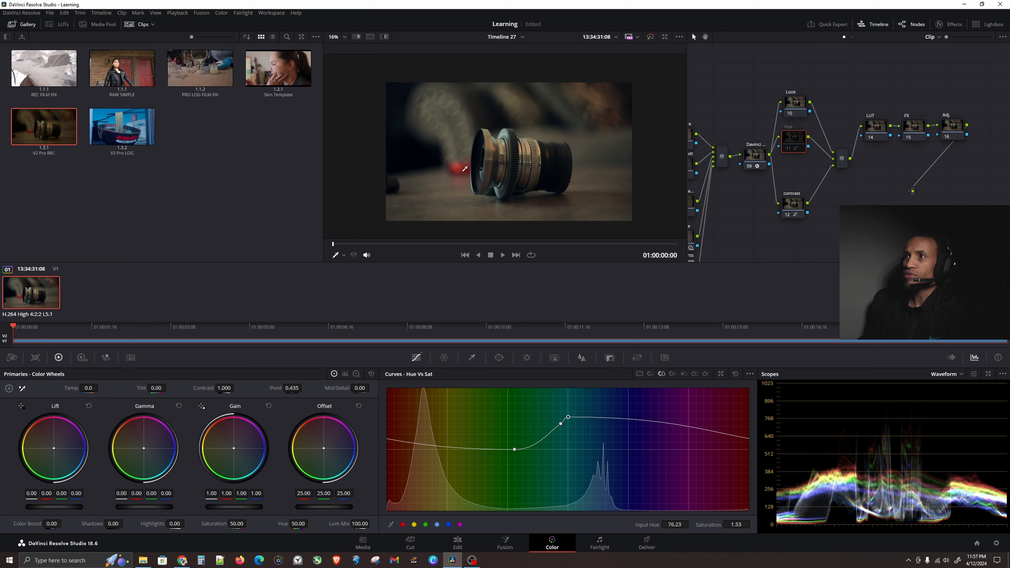
key(ctrl)
key(ctrl)
key(ctrl)
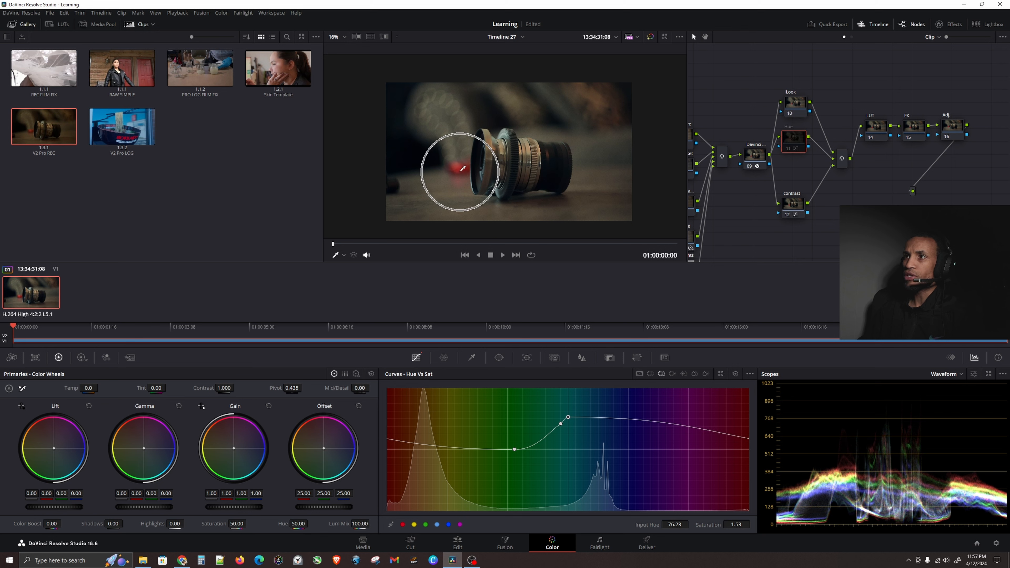
key(ctrl+d)
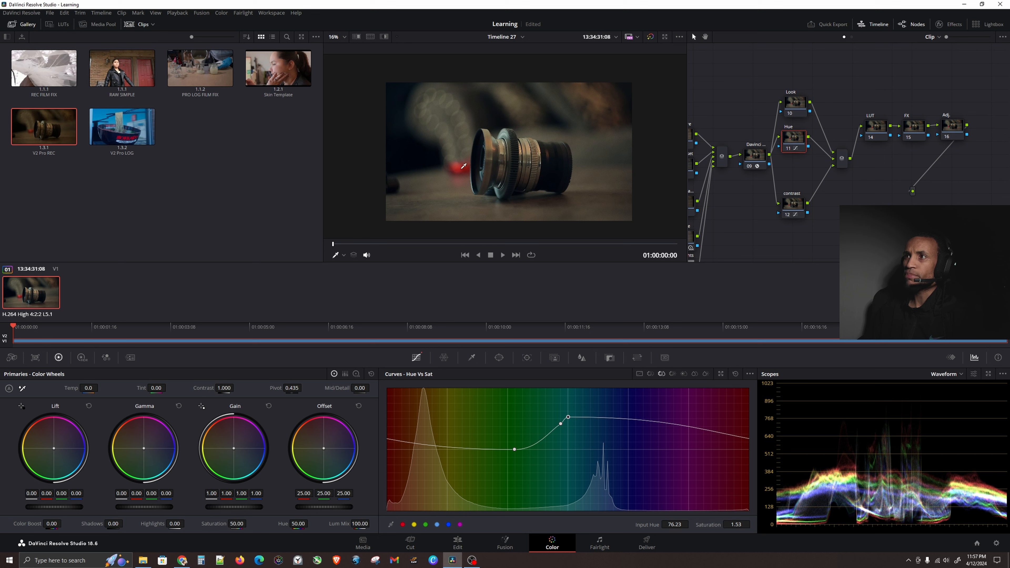
Sample the red ball in the viewer and pull the curve's end points down to about 0.97 and 0.98 saturation.
key(ctrl)
click(459, 164)
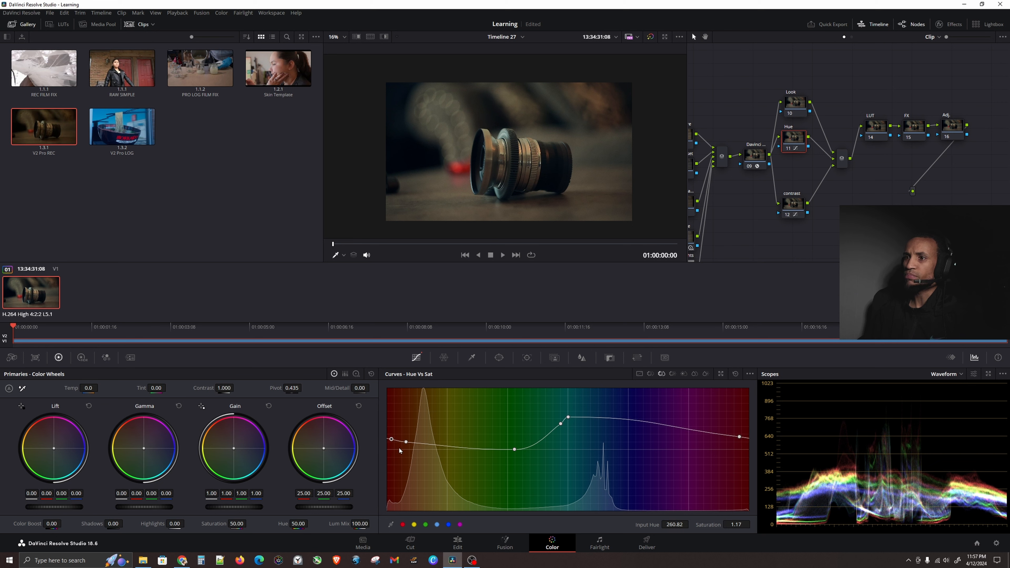
drag(391, 440, 406, 452)
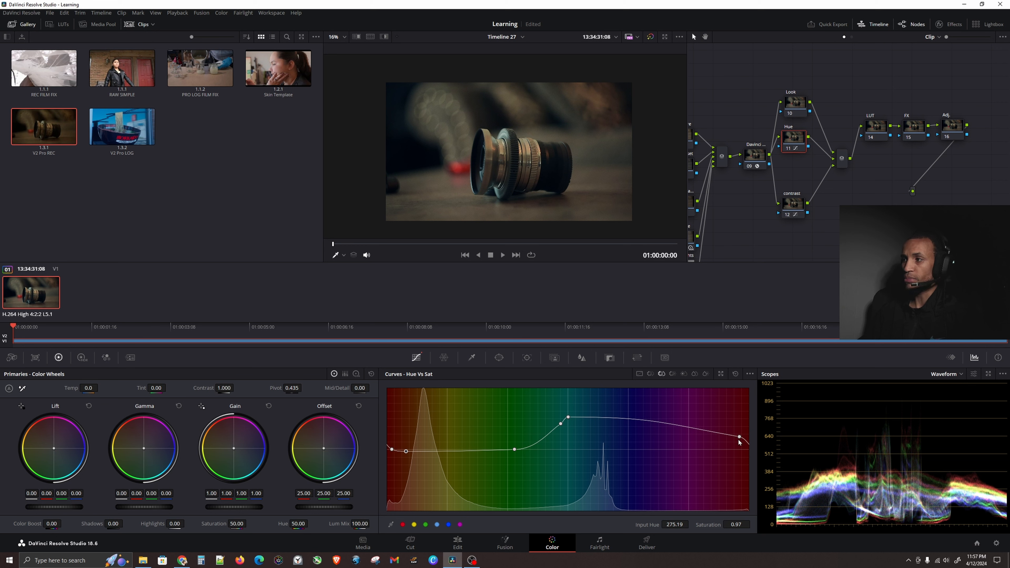
drag(738, 440, 742, 452)
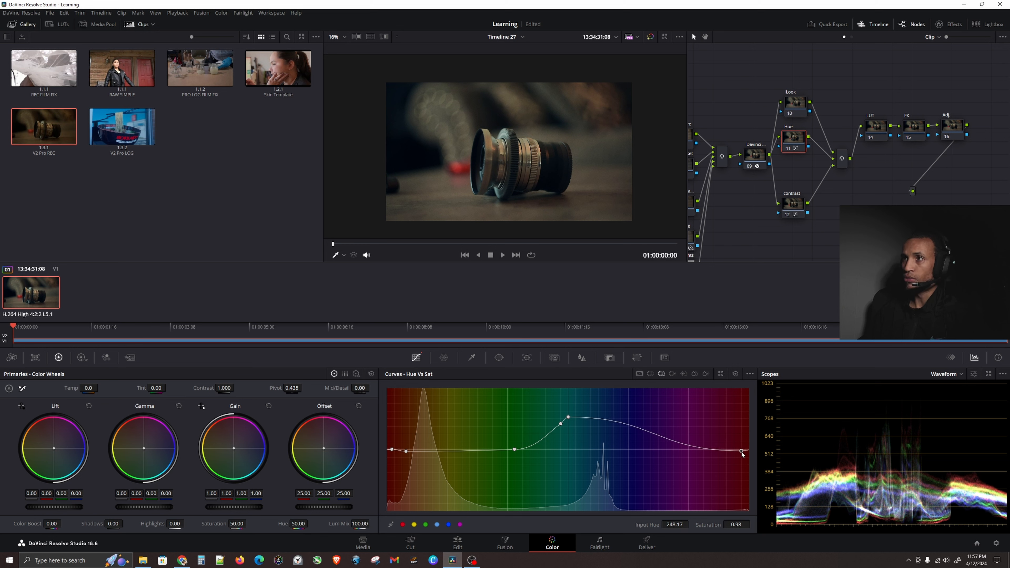
key(ctrl)
key(ctrl)
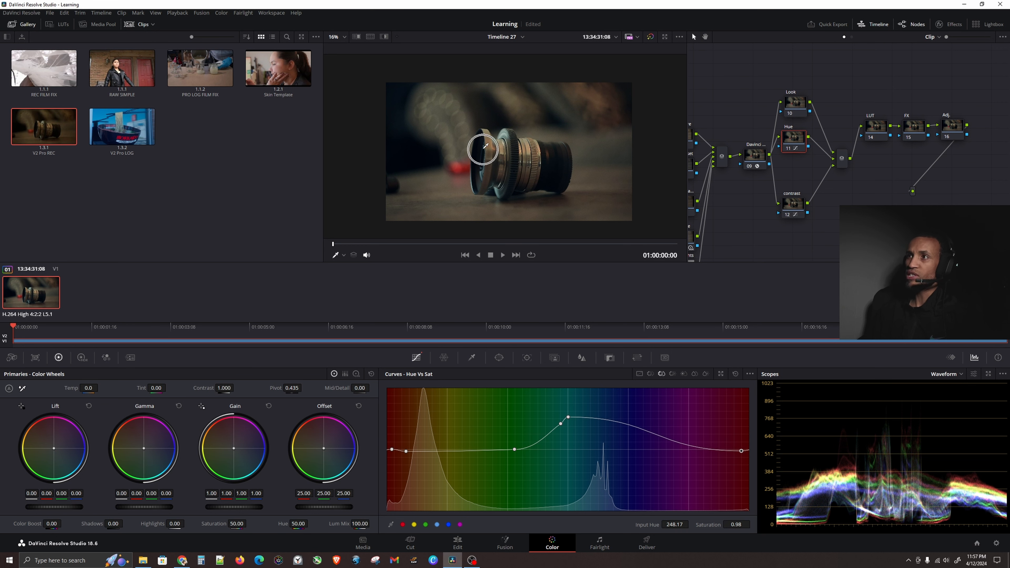
key(ctrl)
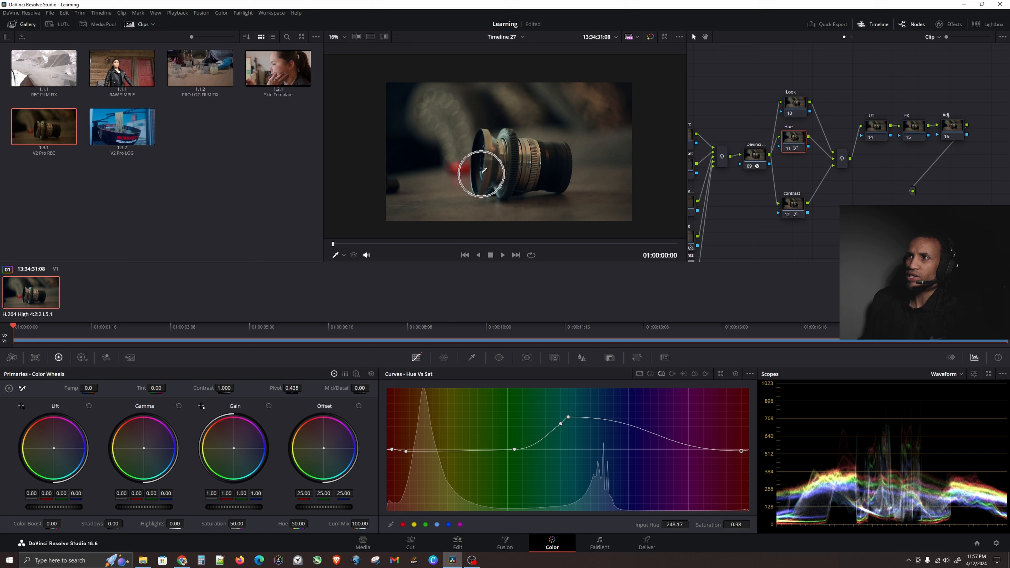
key(ctrl)
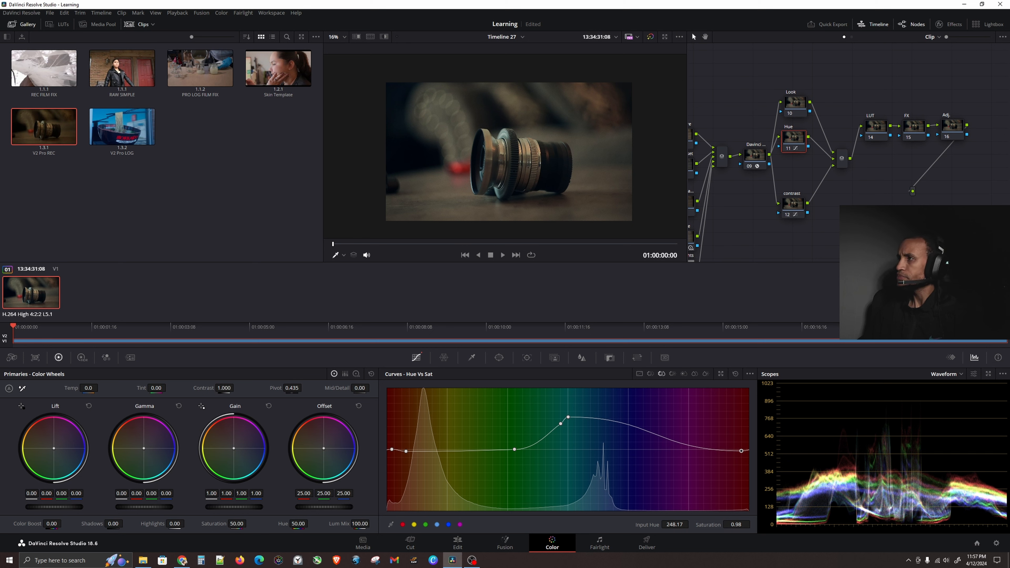
Select the LUT node and open the PGS _ Cinematic folder in the LUT browser.
scroll(834, 220, up, 1)
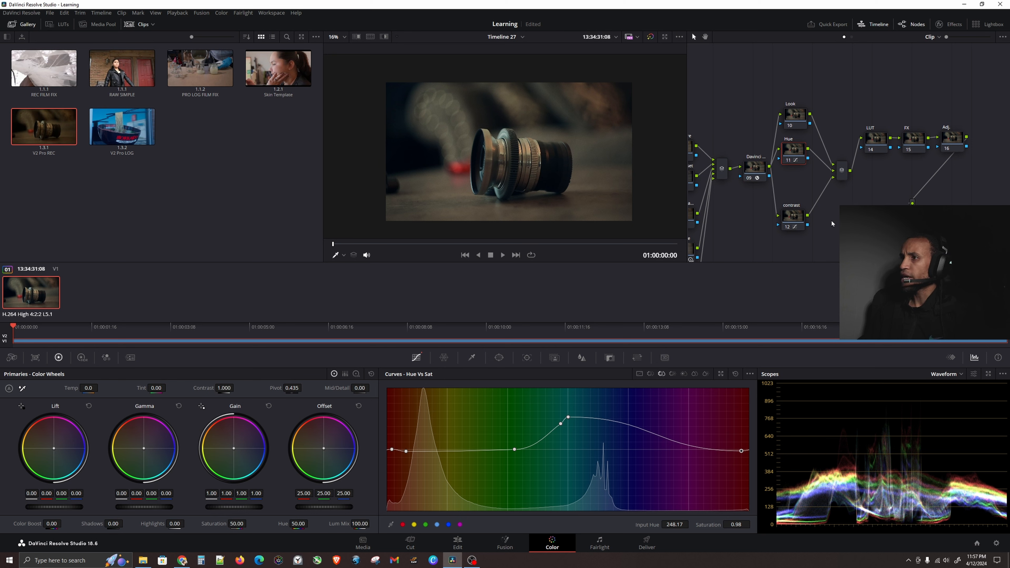
click(870, 144)
click(61, 26)
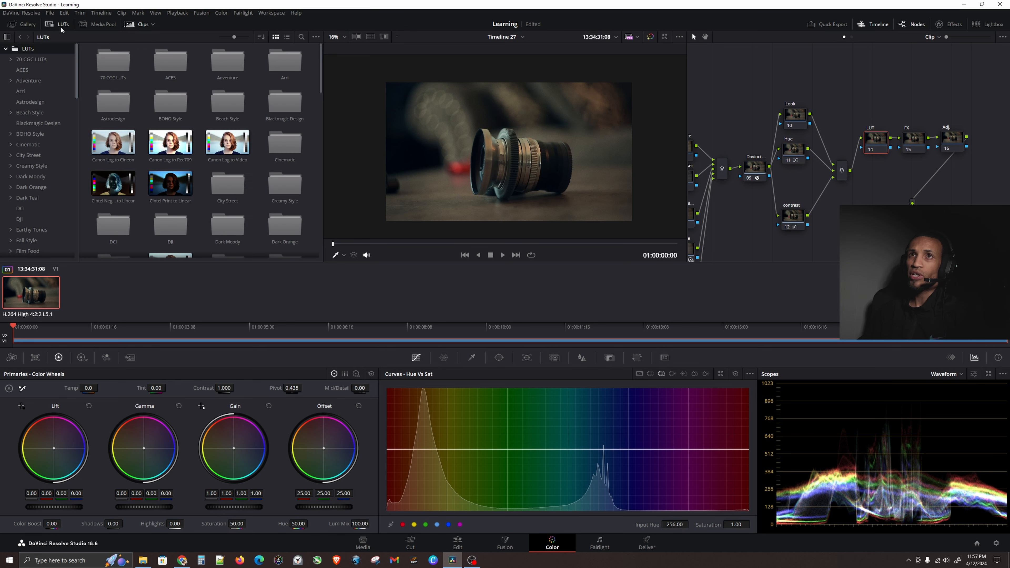
scroll(46, 163, down, 10)
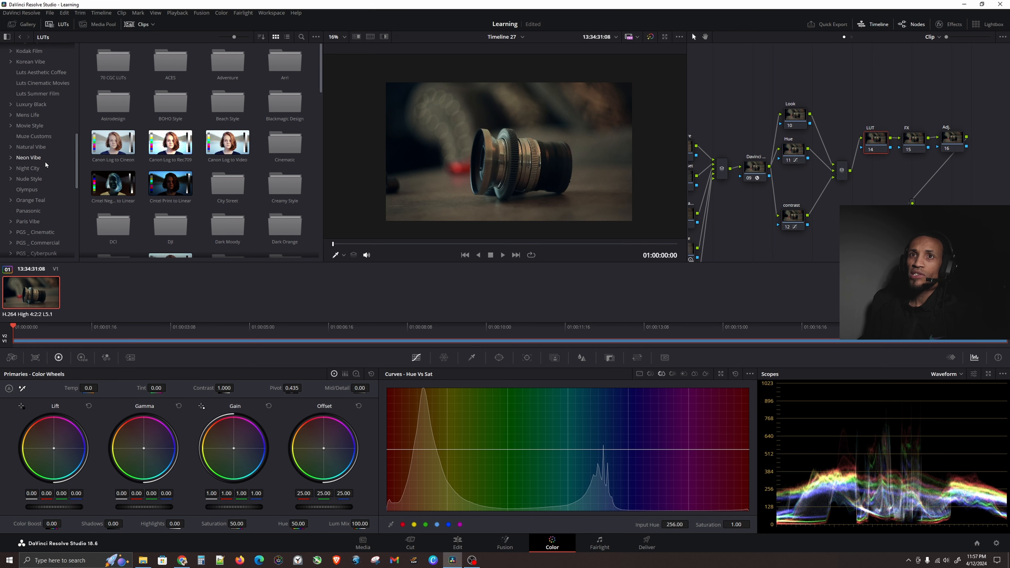
scroll(30, 116, down, 2)
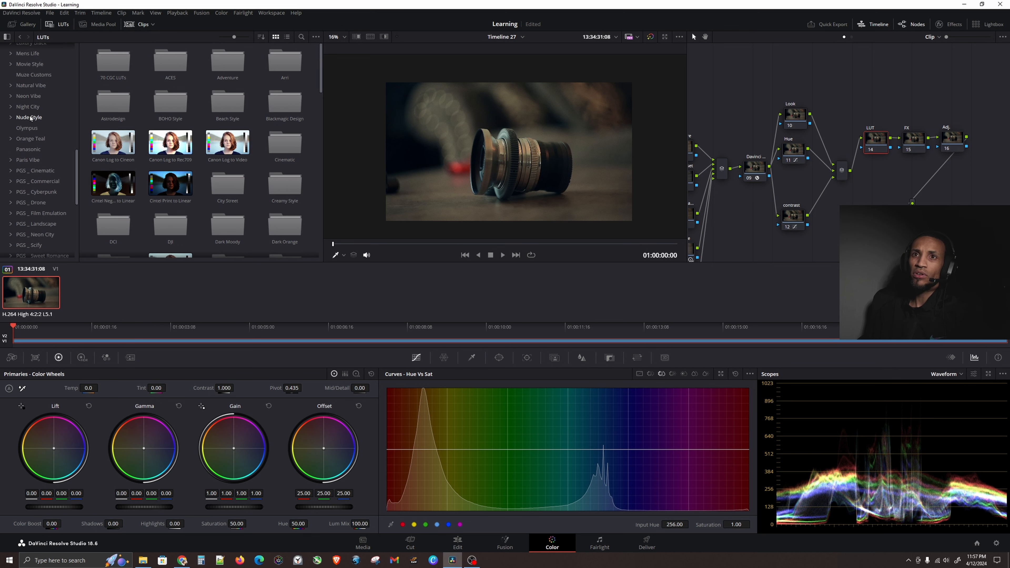
click(10, 171)
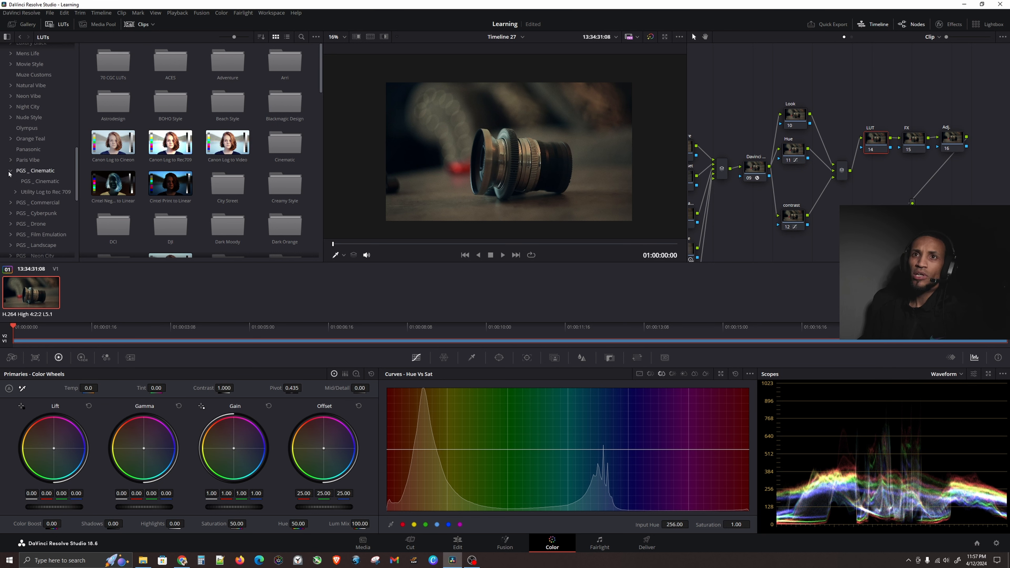
click(40, 181)
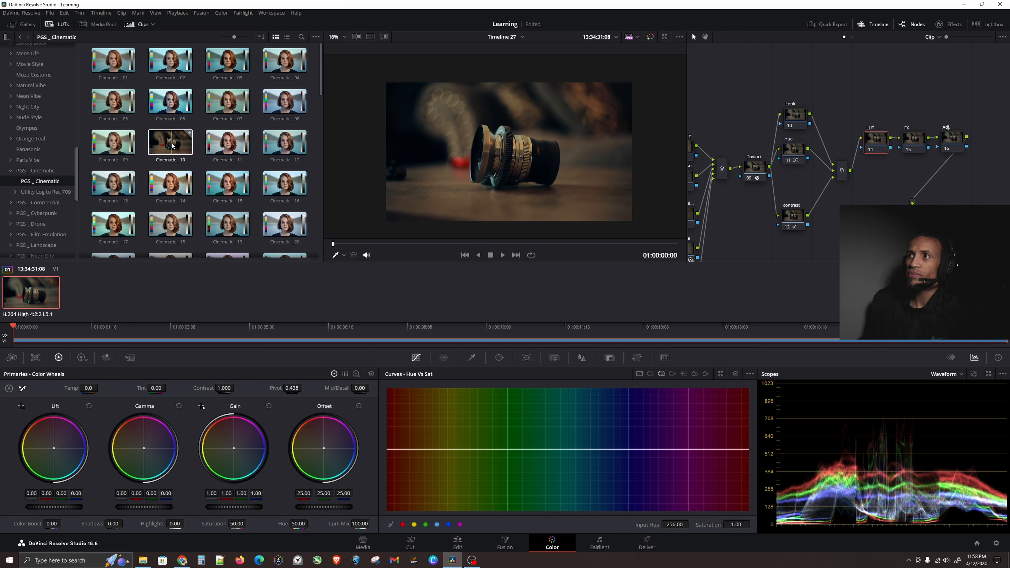
Apply the Cinematic _10 LUT to the LUT node and set that node's key output gain to 0.400.
drag(173, 145, 879, 141)
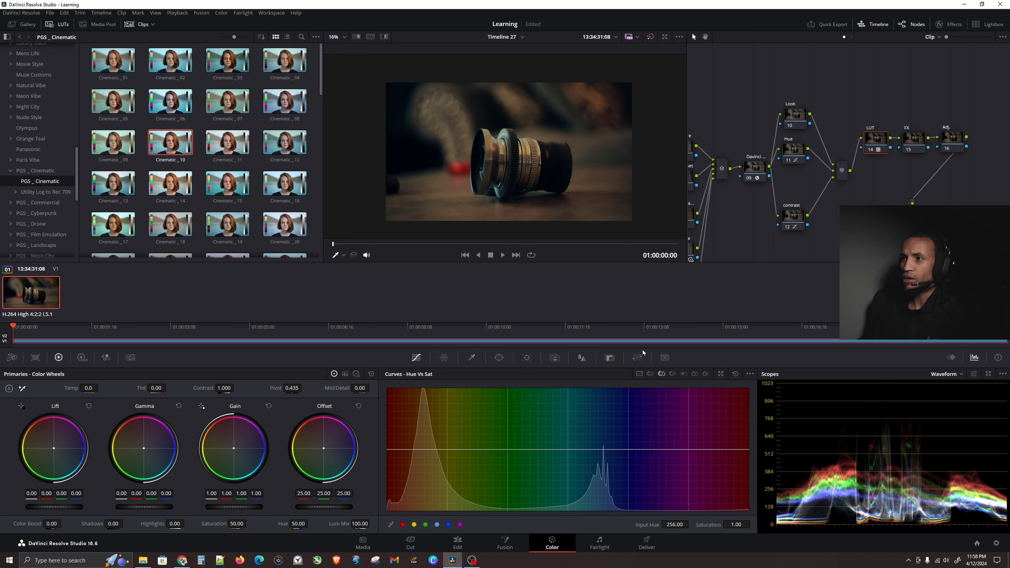
click(607, 358)
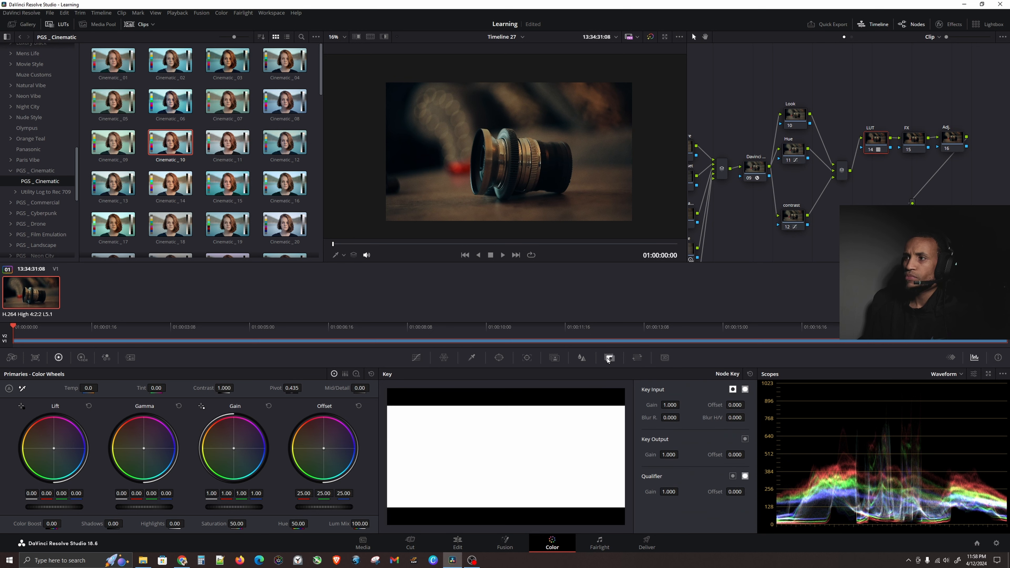
double_click(668, 454)
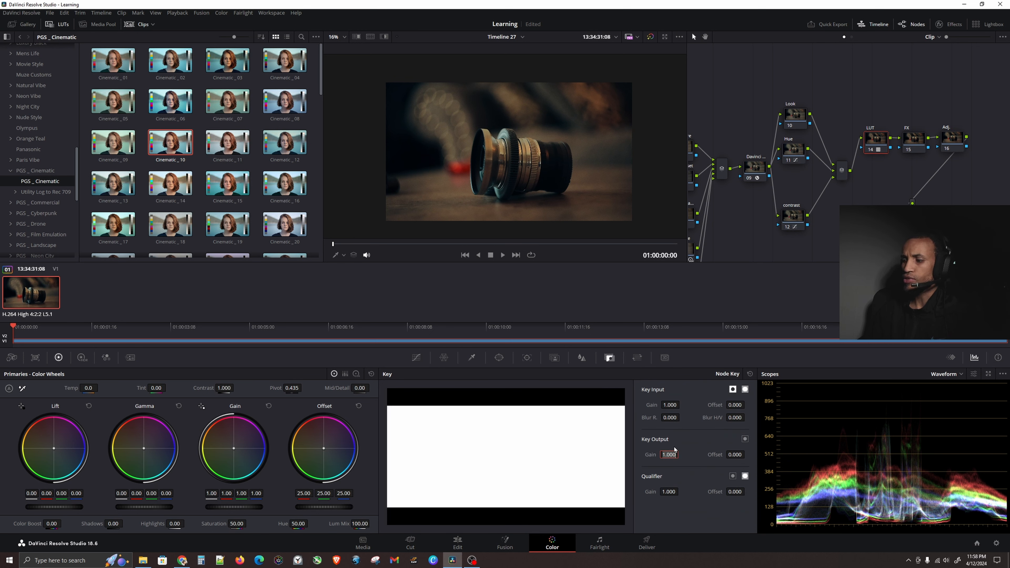
key(BackSpace)
text(.4)
key(Return)
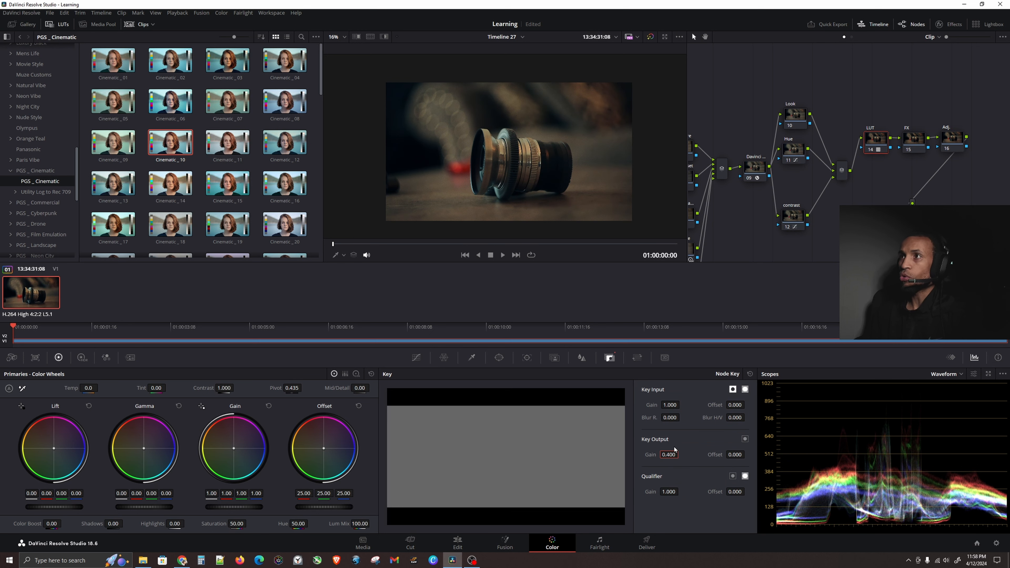
Select the FX node and add the Glow effect from the effects library onto it.
click(879, 138)
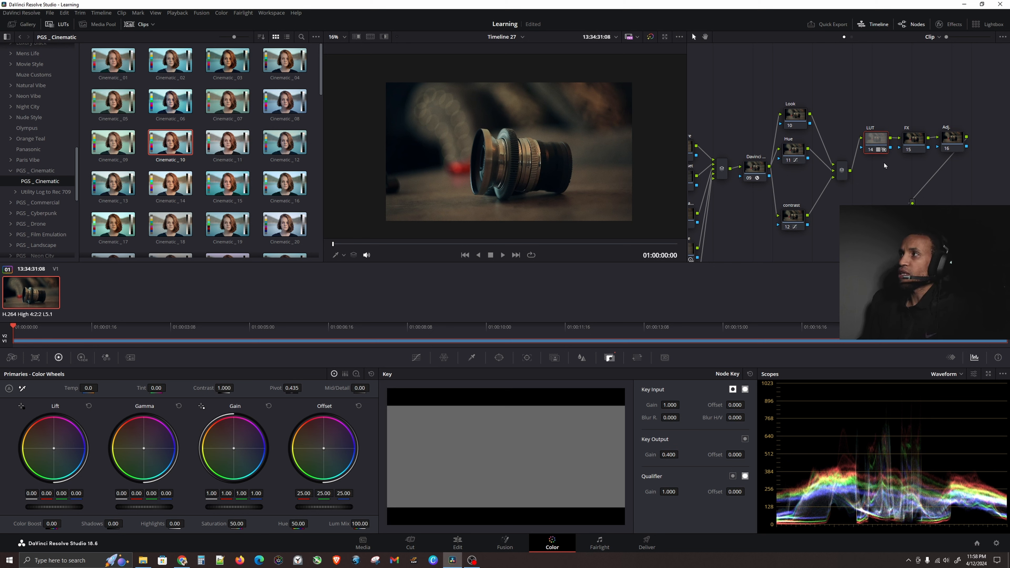
click(906, 144)
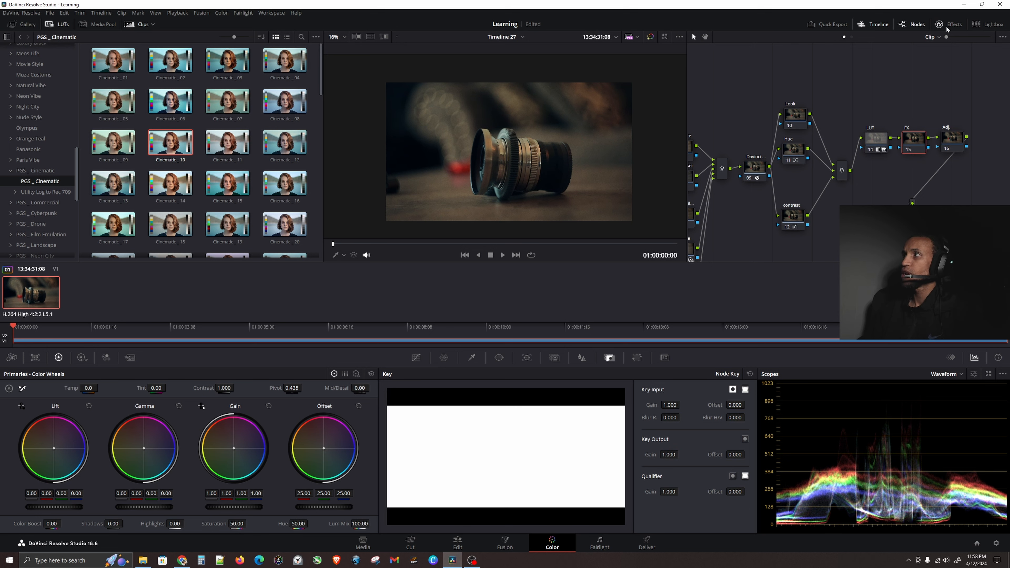
click(949, 27)
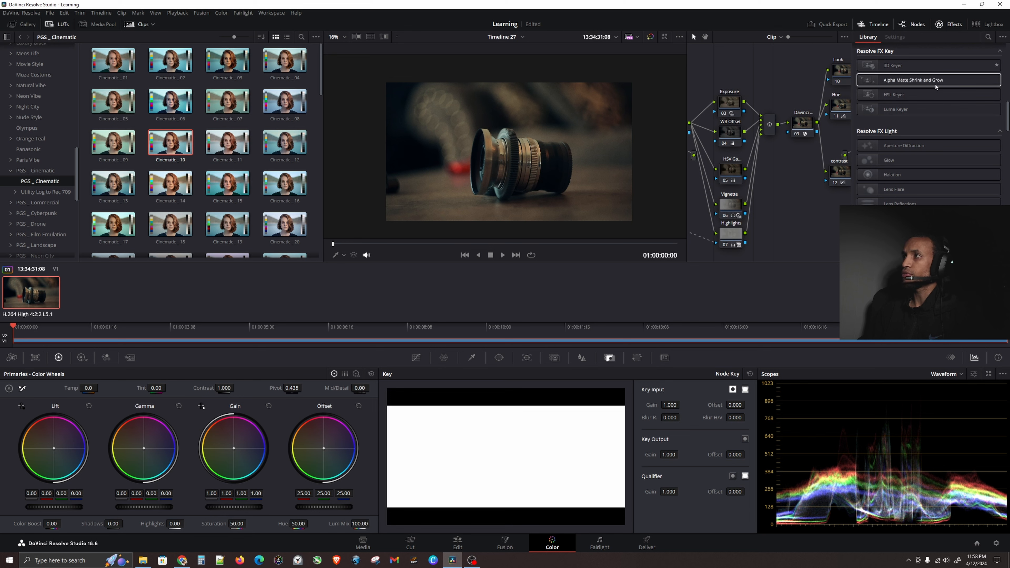
click(894, 160)
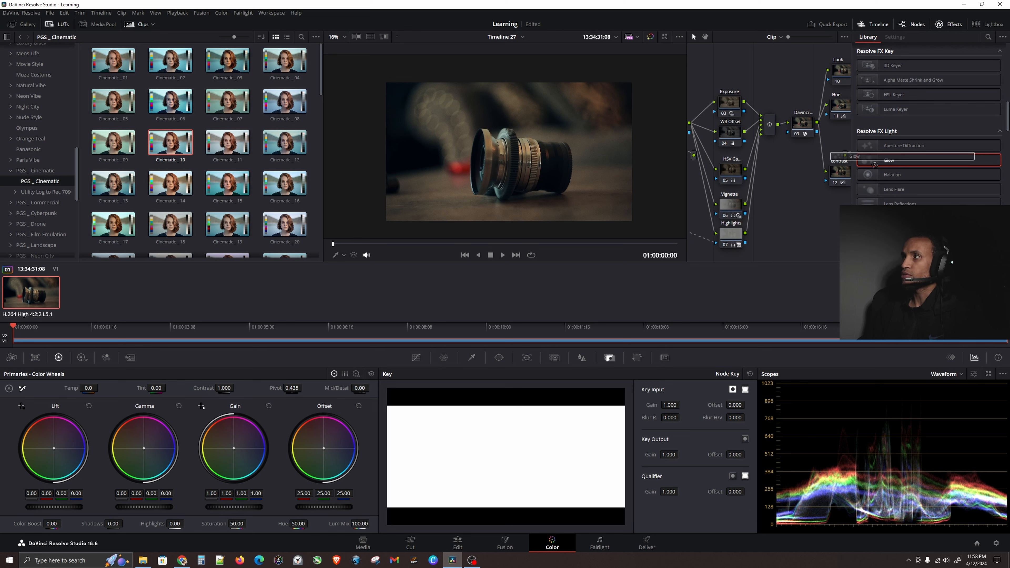
drag(816, 153, 702, 175)
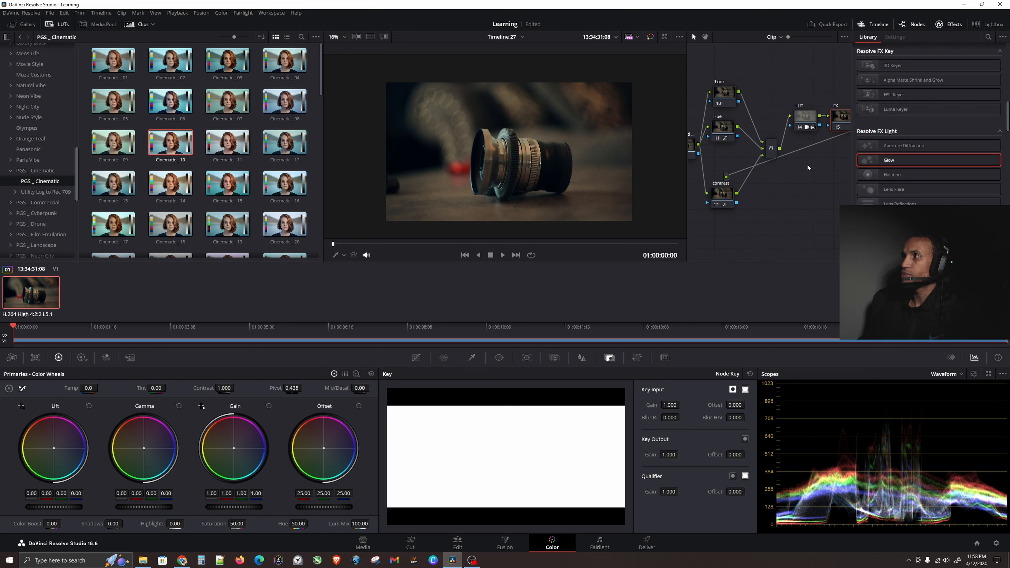
drag(848, 169, 819, 185)
drag(926, 161, 804, 131)
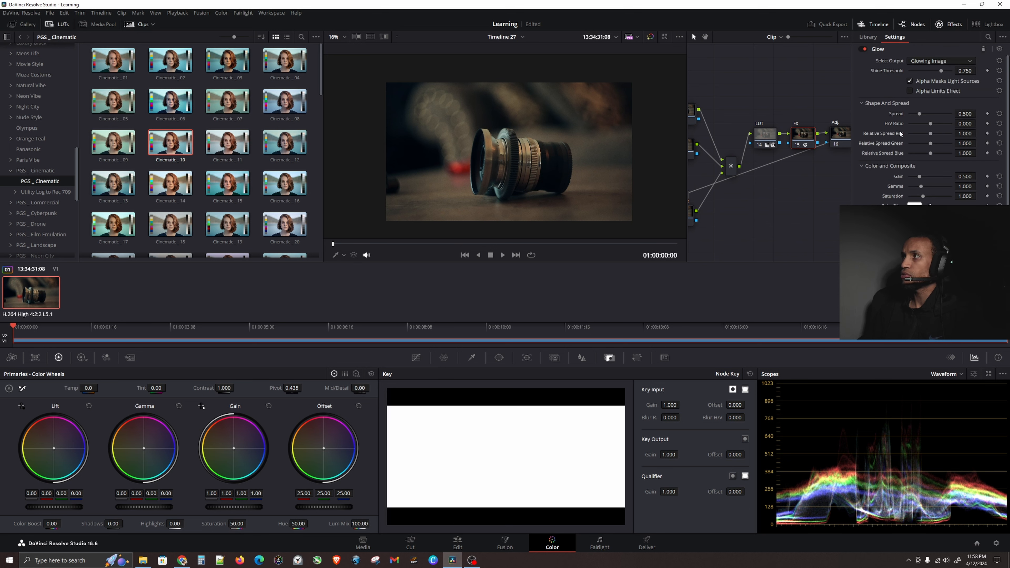
Set the Glow's spread to about 0.587, gain 0.661, gamma 1.484, and pick a cyan color filter.
click(921, 116)
drag(922, 187, 922, 177)
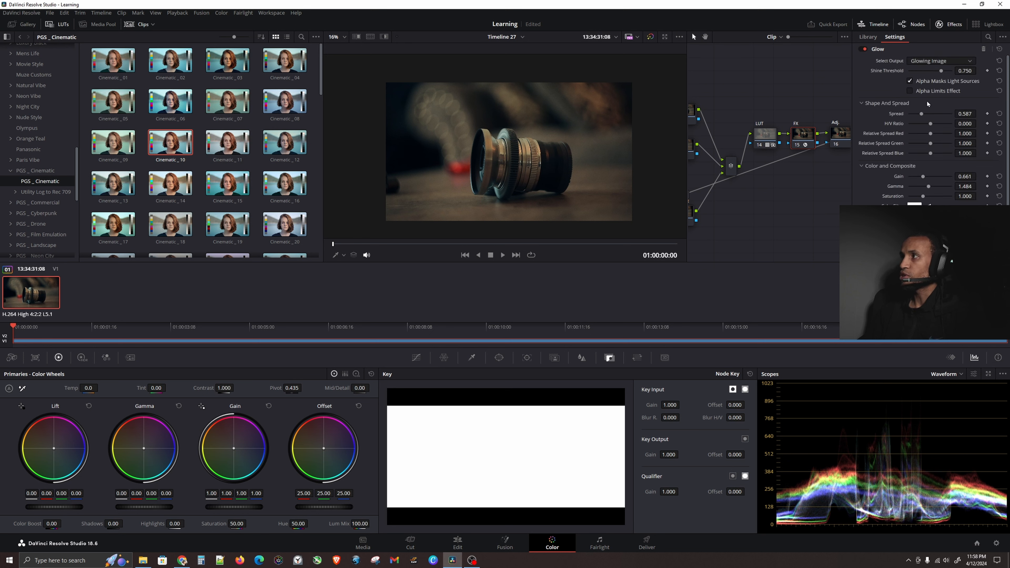
scroll(914, 190, down, 1)
click(914, 190)
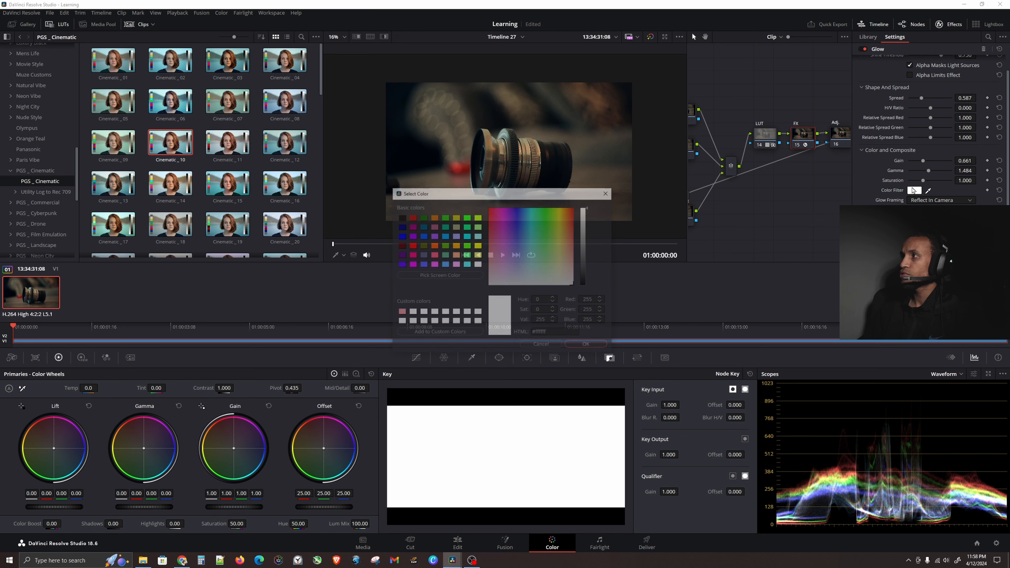
drag(539, 229, 532, 209)
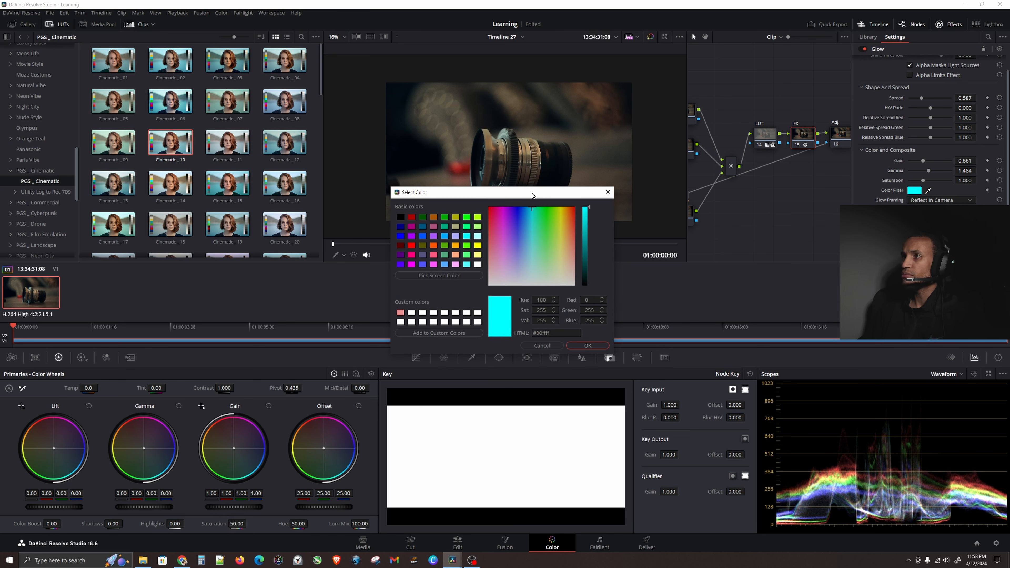
click(587, 345)
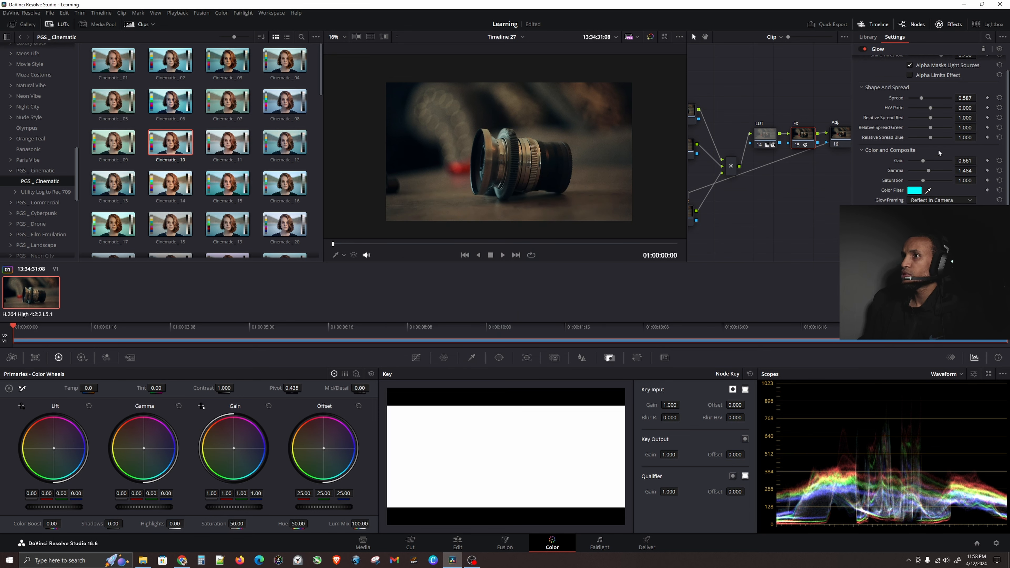
Raise the Glow's spread to 0.789, gain 0.789, gamma 1.690 and saturation 1.184.
click(494, 196)
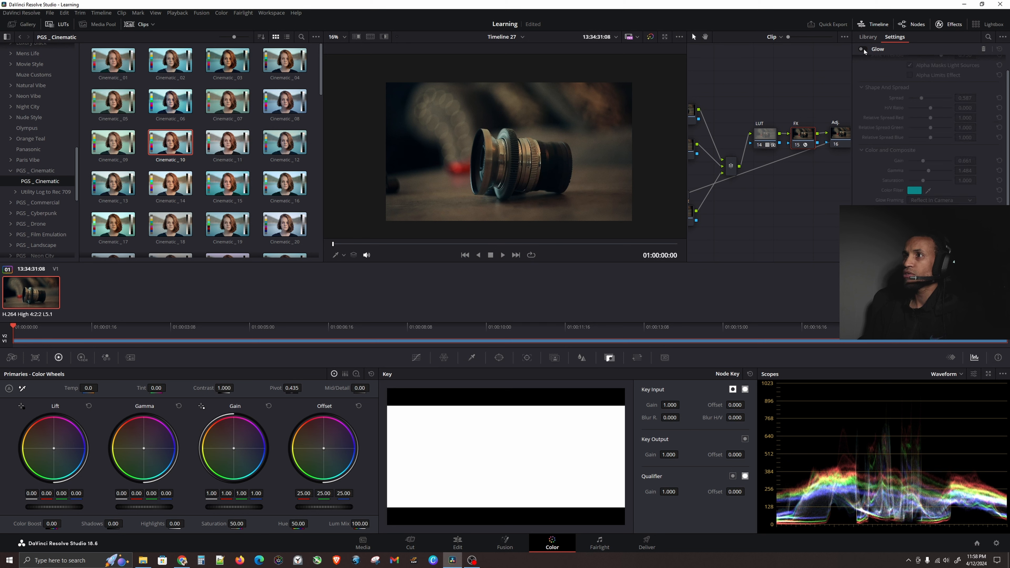
scroll(932, 151, up, 2)
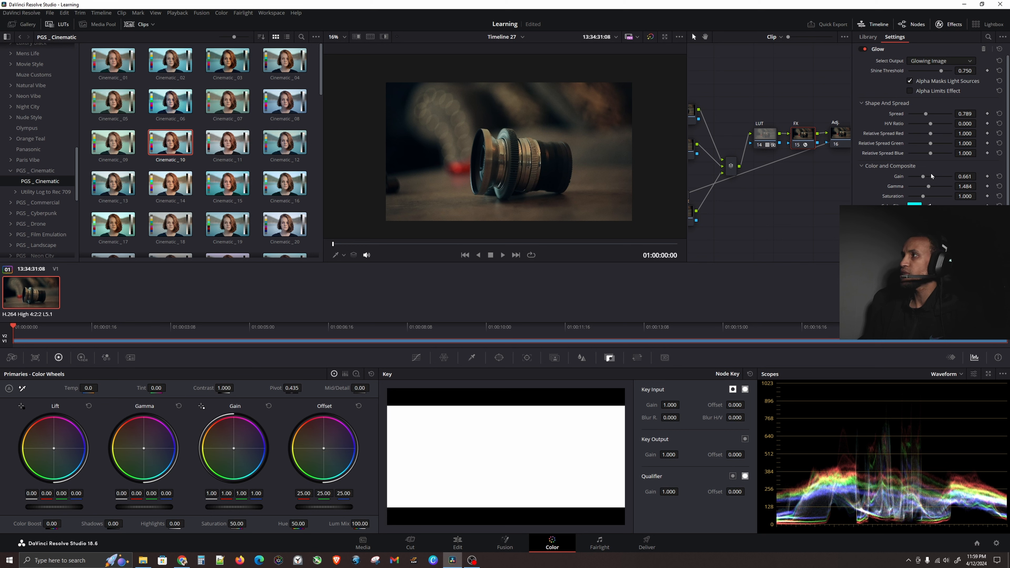
drag(928, 186, 925, 179)
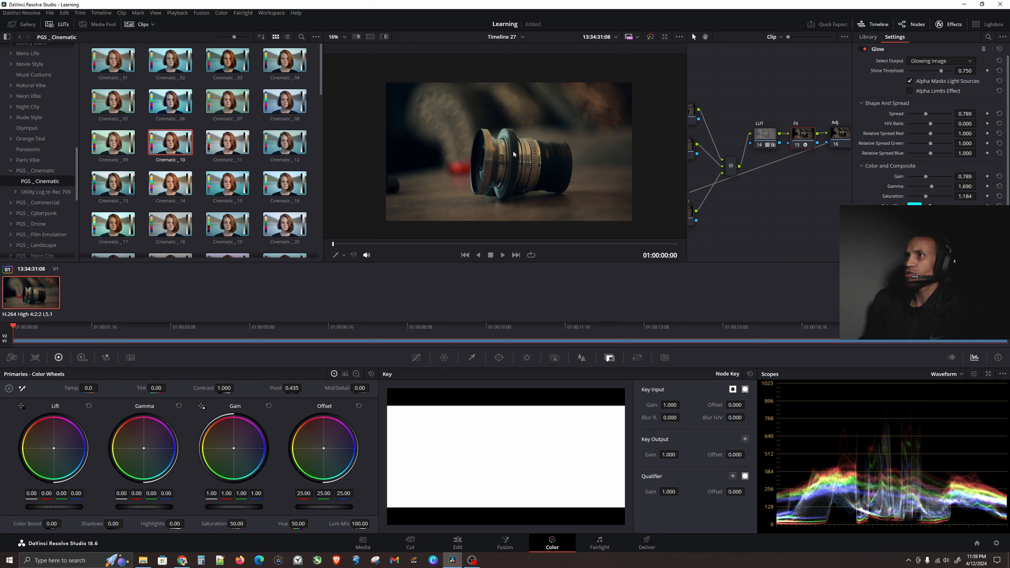
Toggle the Glow effect on and off to compare it, zoomed in on the lens.
click(501, 138)
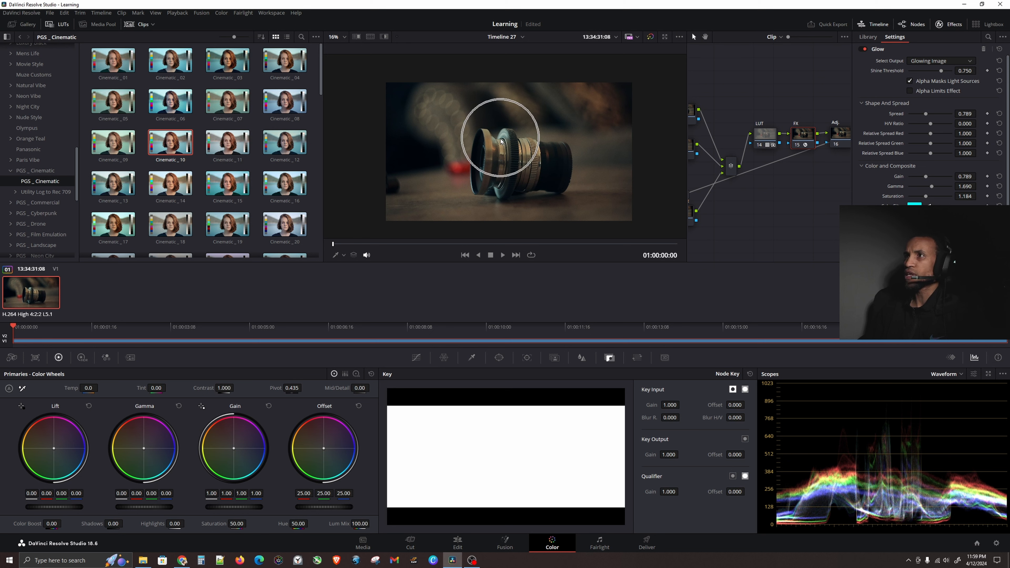
click(865, 49)
click(865, 49)
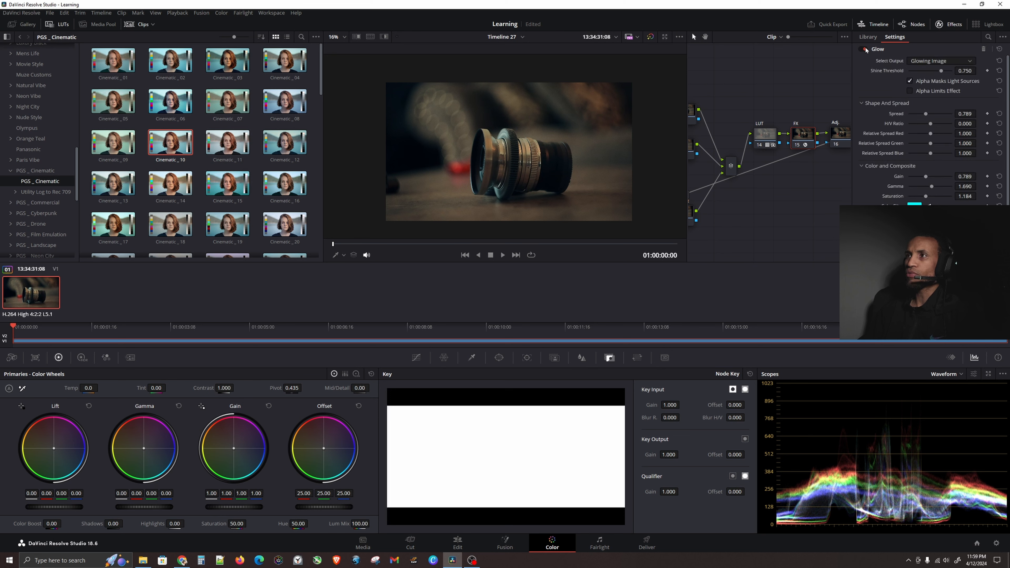
scroll(526, 140, up, 6)
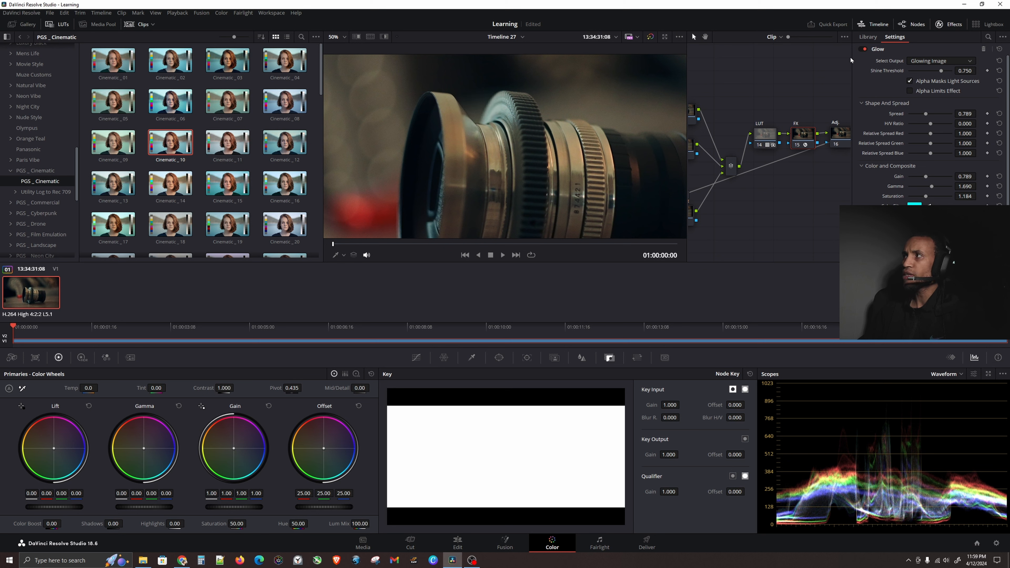
click(864, 49)
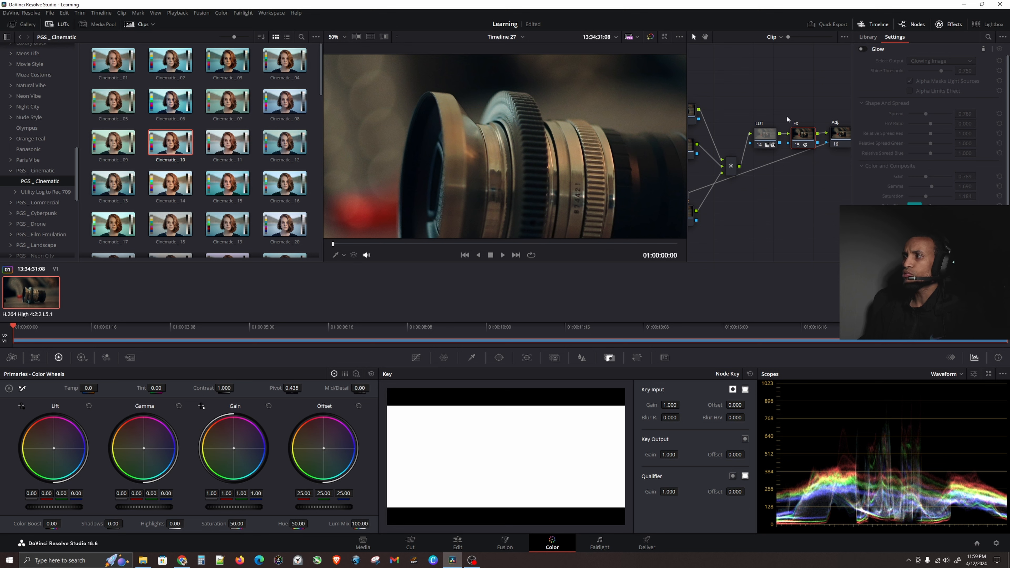
click(861, 50)
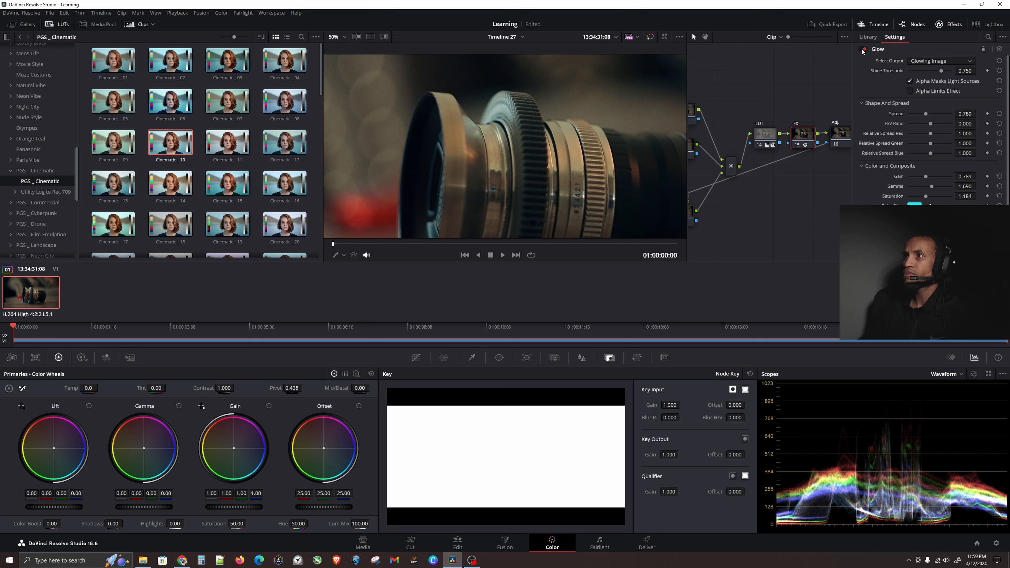
click(560, 126)
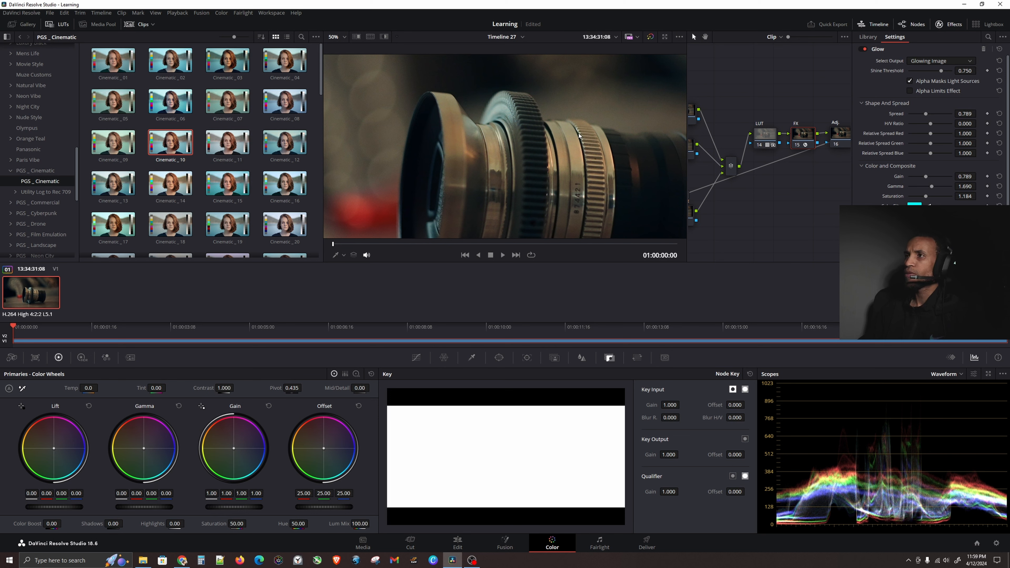
click(560, 125)
scroll(558, 131, down, 5)
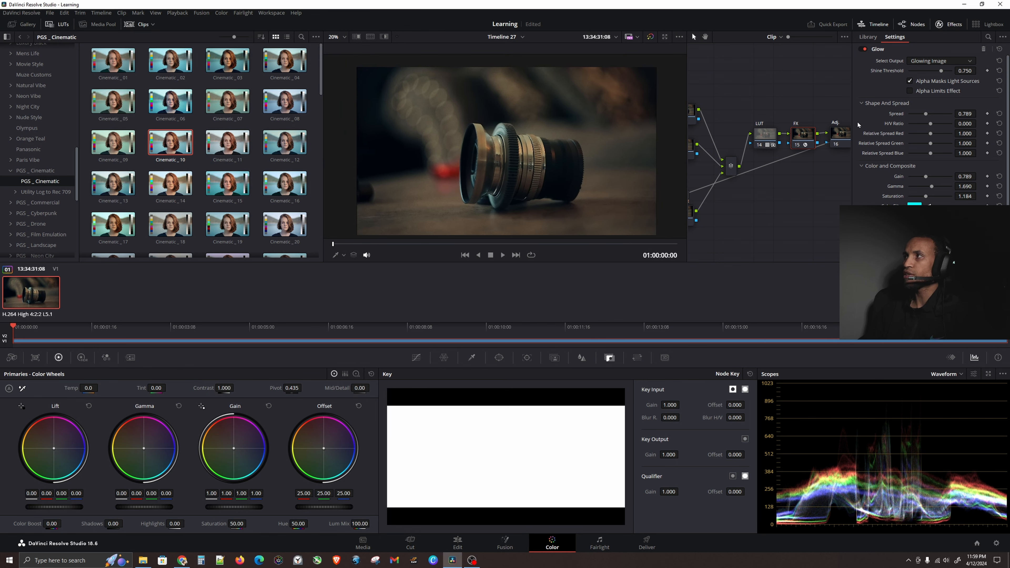
click(864, 49)
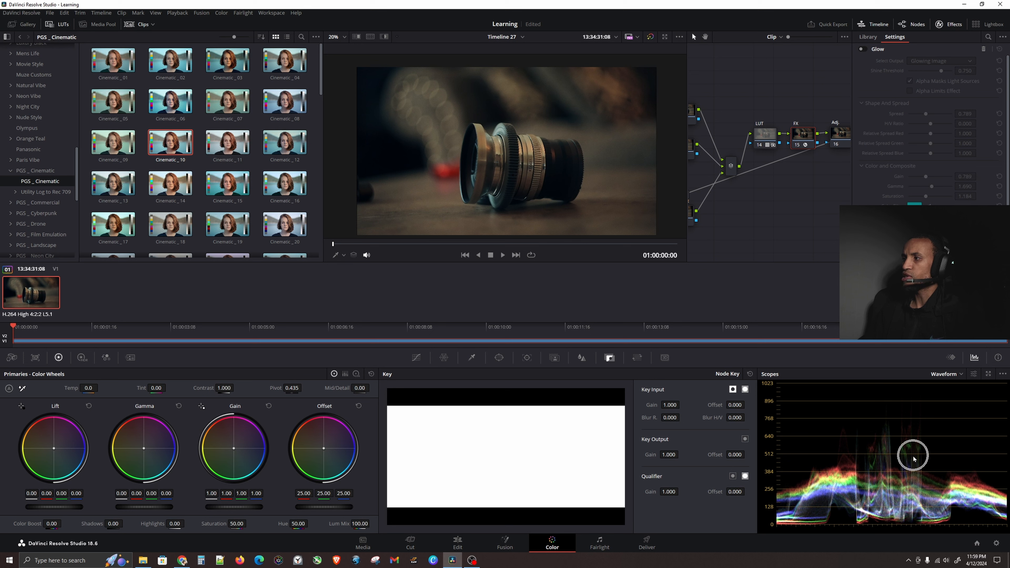
click(863, 50)
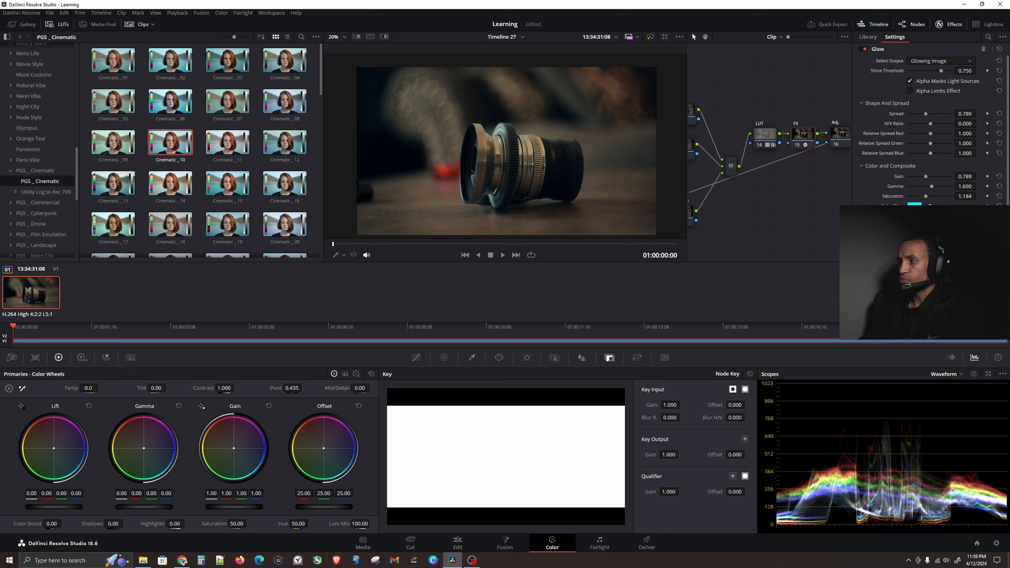
Toggle the FX node on and off repeatedly to compare the graded clip with and without glow.
key(ctrl+d)
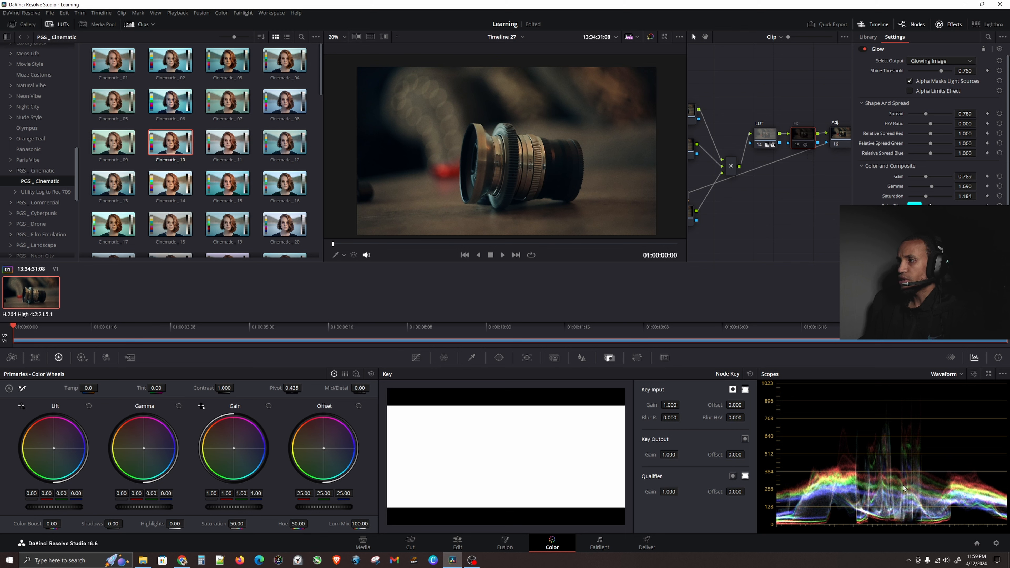
key(ctrl+d)
key(ctrl+d)
key(ctrl+d)
key(ctrl+d)
key(ctrl+d)
key(ctrl+d)
key(ctrl+d)
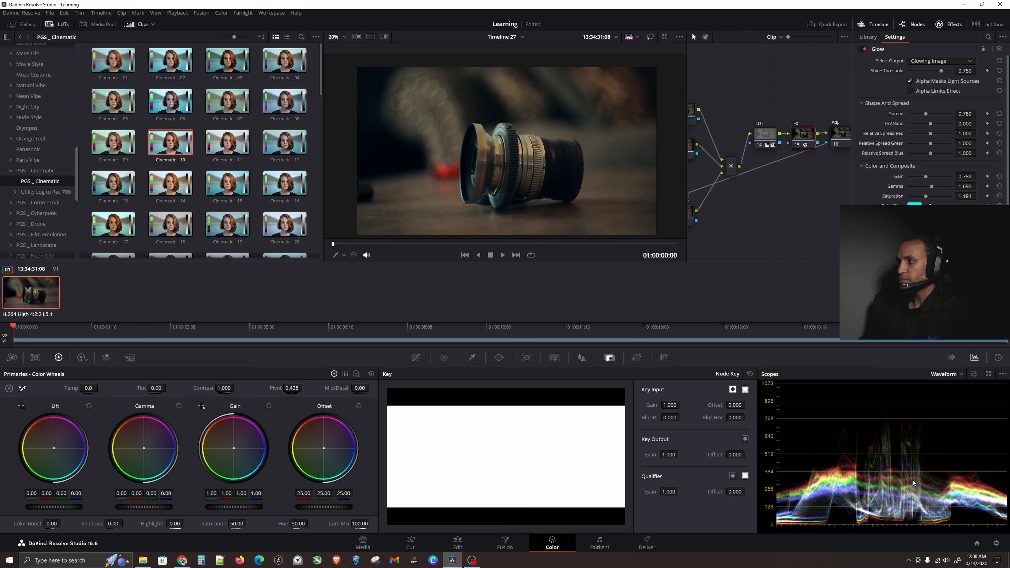
key(ctrl+d)
key(ctrl+d)
key(ctrl+d)
key(ctrl+d)
key(ctrl+d)
key(ctrl+d)
key(ctrl+d)
key(ctrl+d)
key(ctrl+d)
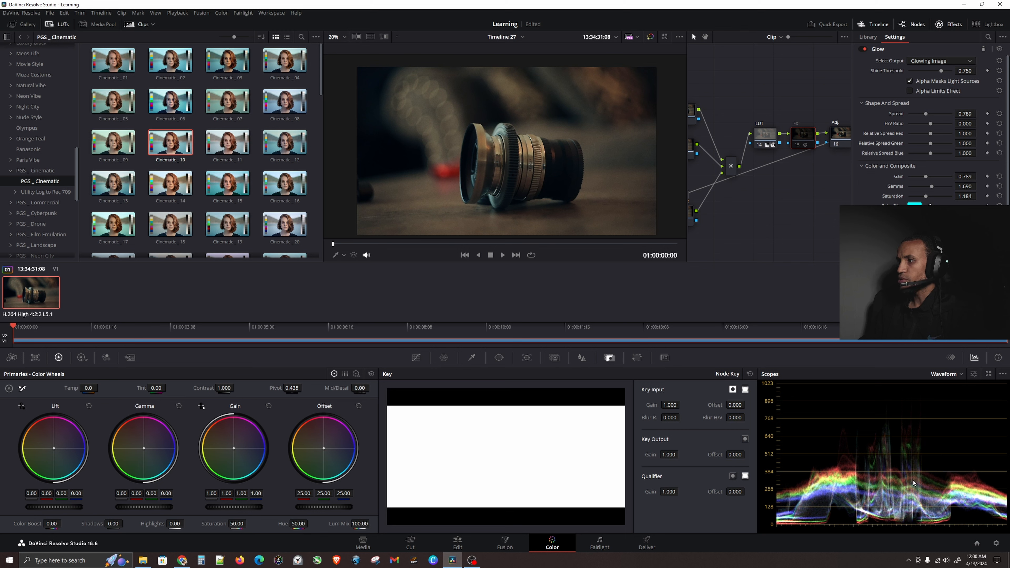
key(ctrl+d)
key(ctrl+d)
key(ctrl+d)
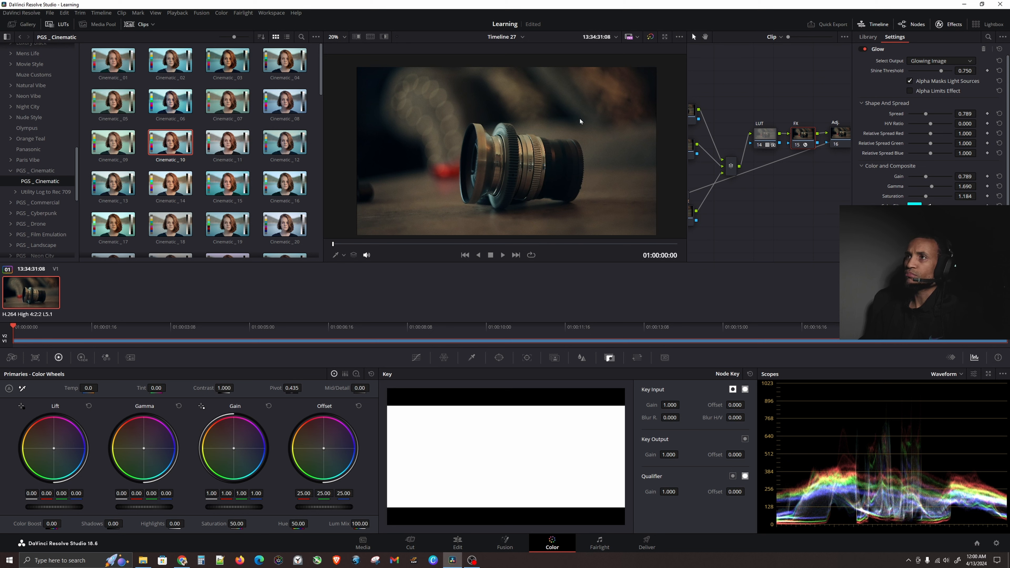
Add a new serial node after the FX node and move it below the tree.
scroll(579, 121, down, 2)
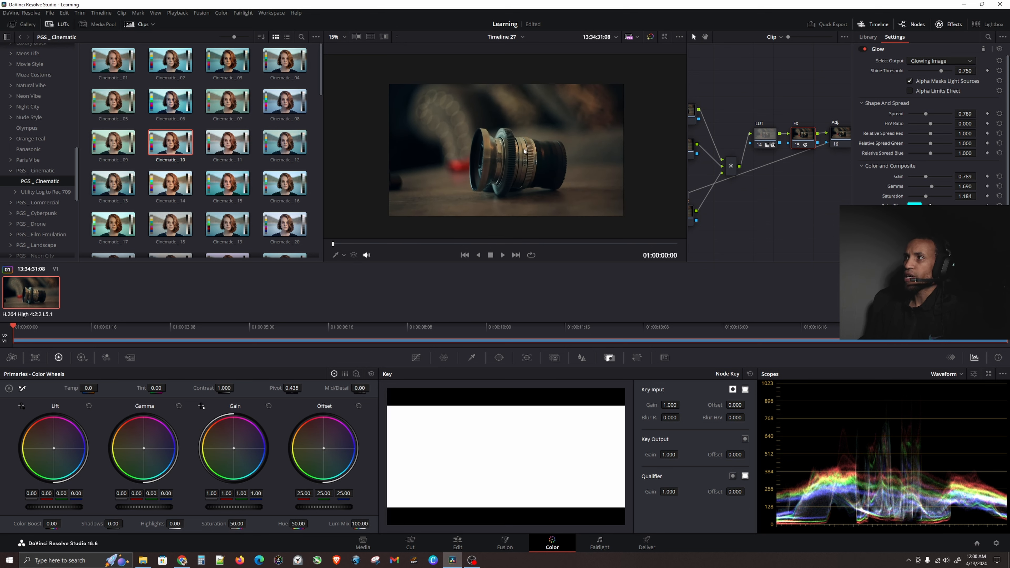
scroll(817, 183, down, 1)
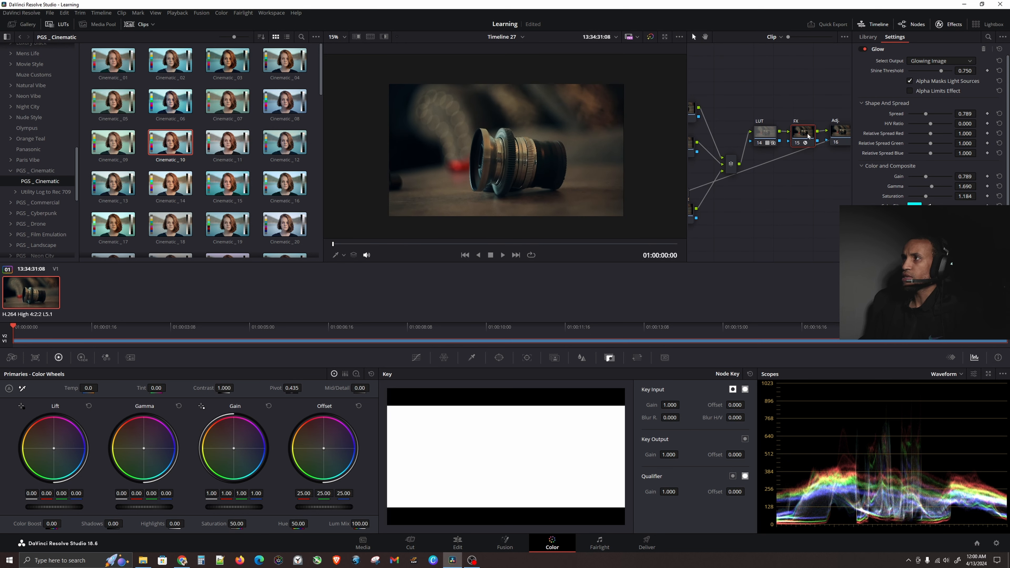
click(845, 131)
click(804, 134)
key(alt+s)
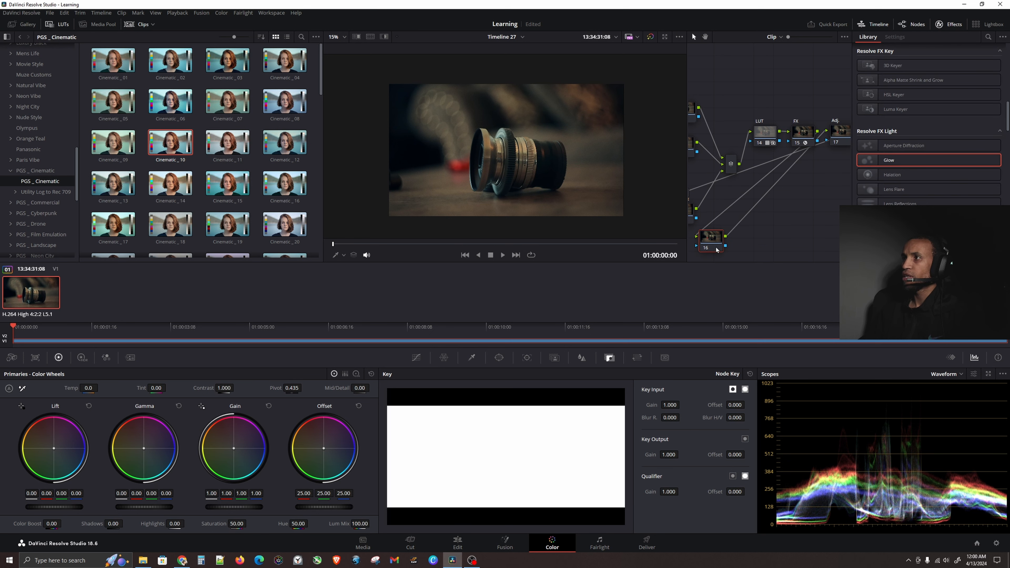
drag(718, 247, 787, 205)
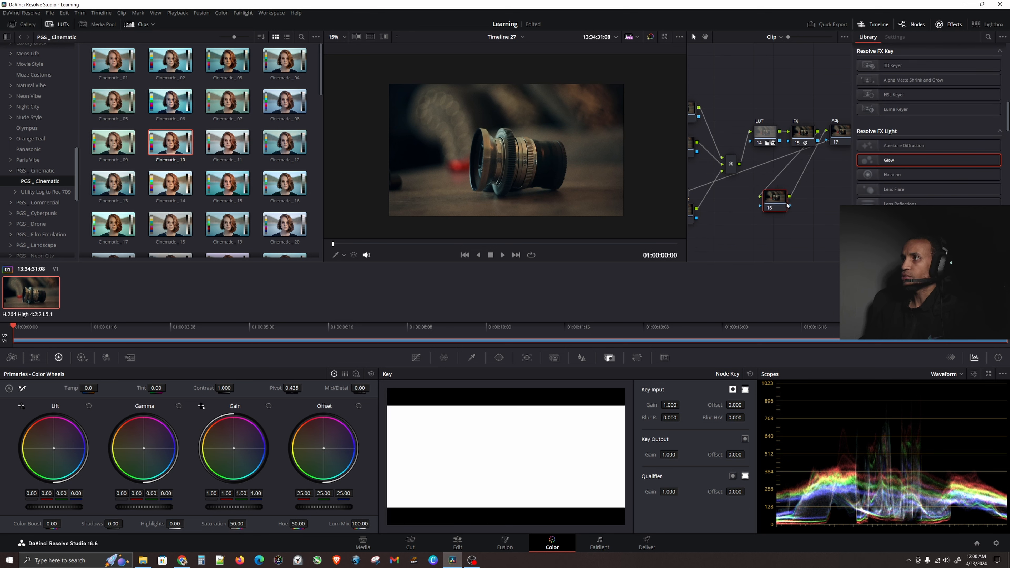
Search the effects library for sharp.
click(988, 37)
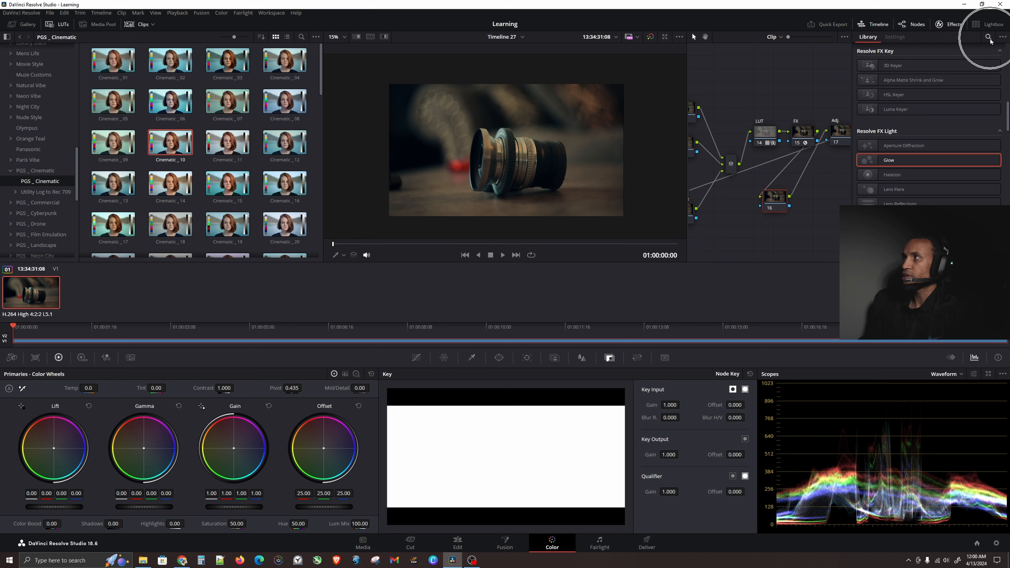
text(sharp)
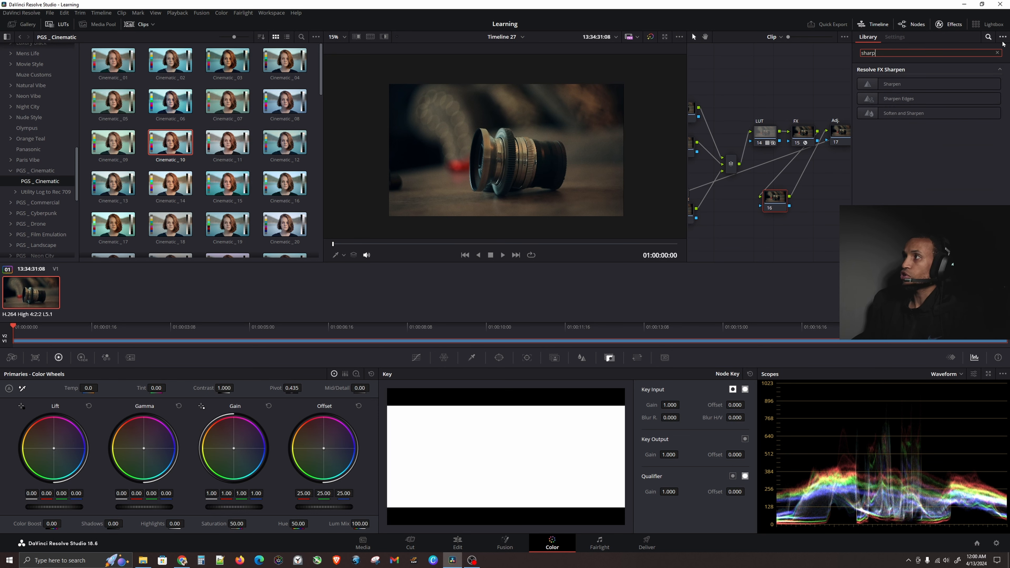
Apply Sharpen Edges to the new node and set its Sharpen Amount to 3.568.
drag(916, 97, 774, 202)
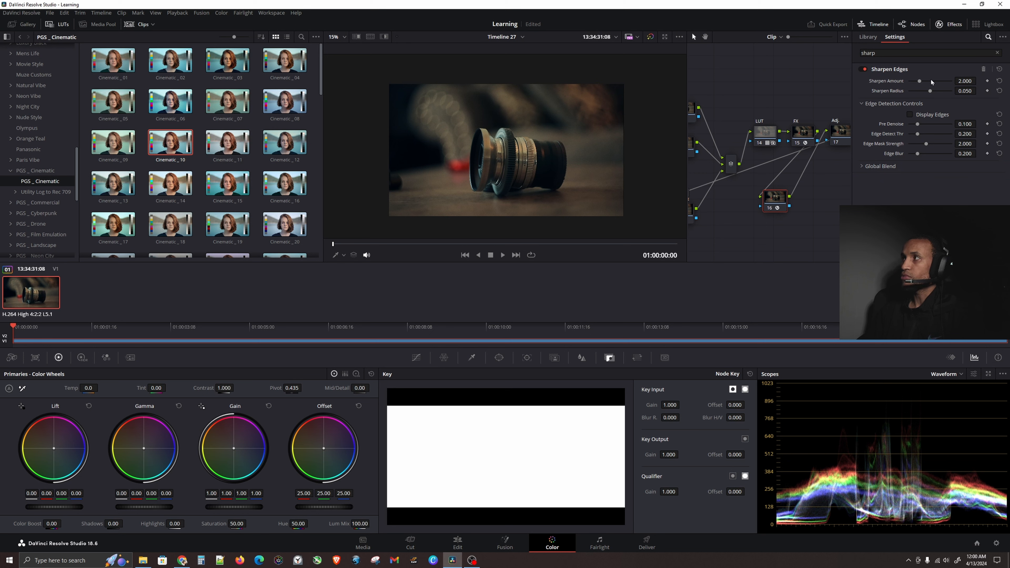
drag(930, 84, 936, 86)
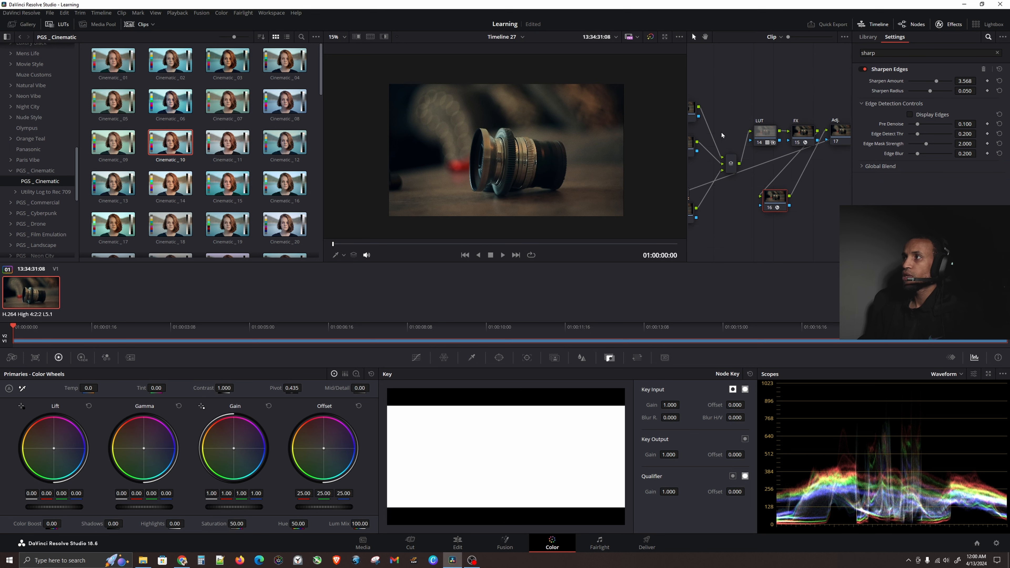
Inspect the sharpening and adjustment nodes in the tree and clear the effects library search.
mouse_move(735, 190)
mouse_down()
mouse_move(753, 188)
mouse_move(733, 193)
mouse_up()
right_click(812, 175)
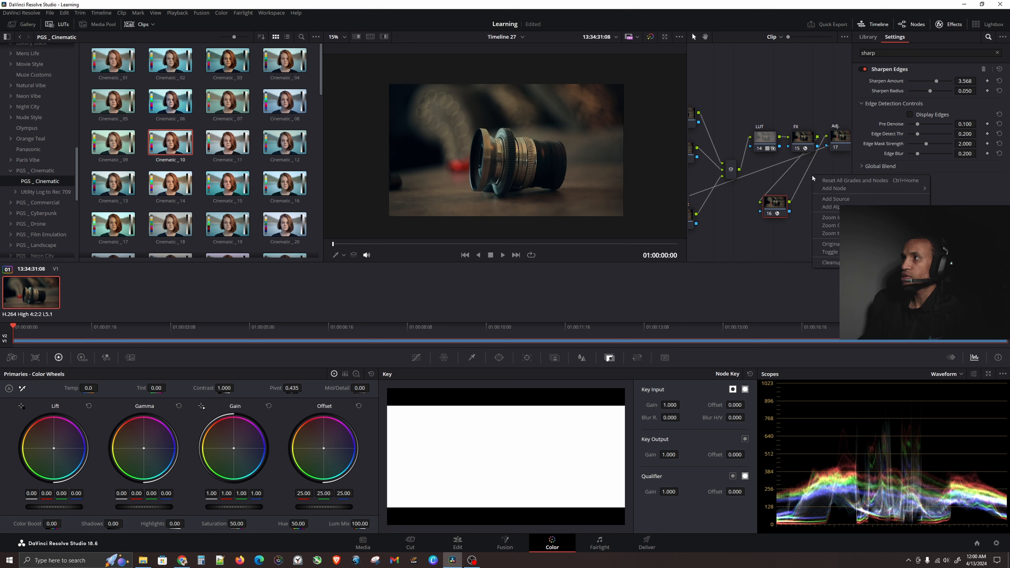
click(831, 233)
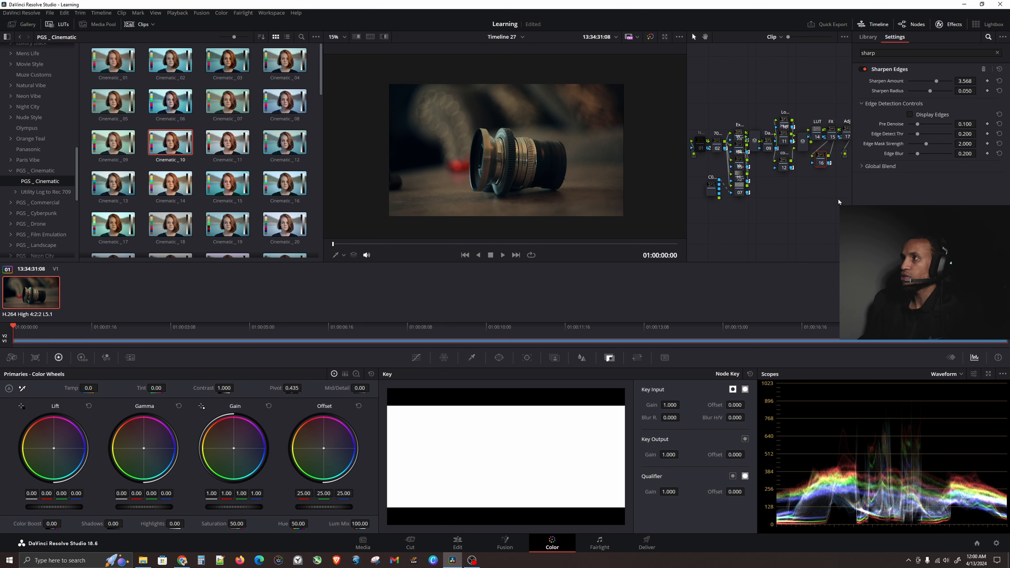
drag(847, 134, 828, 185)
scroll(839, 185, up, 6)
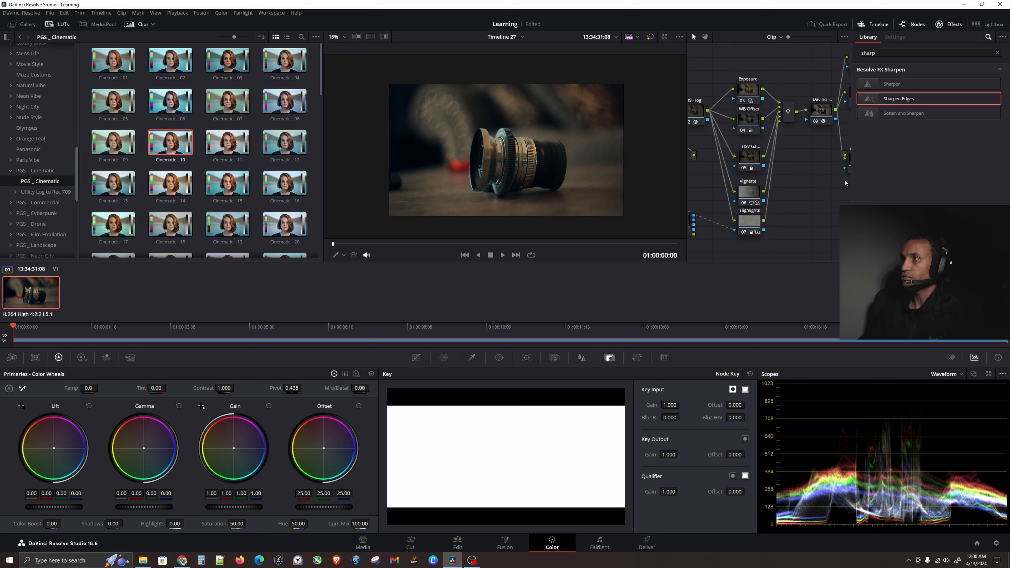
drag(834, 181, 713, 152)
click(773, 148)
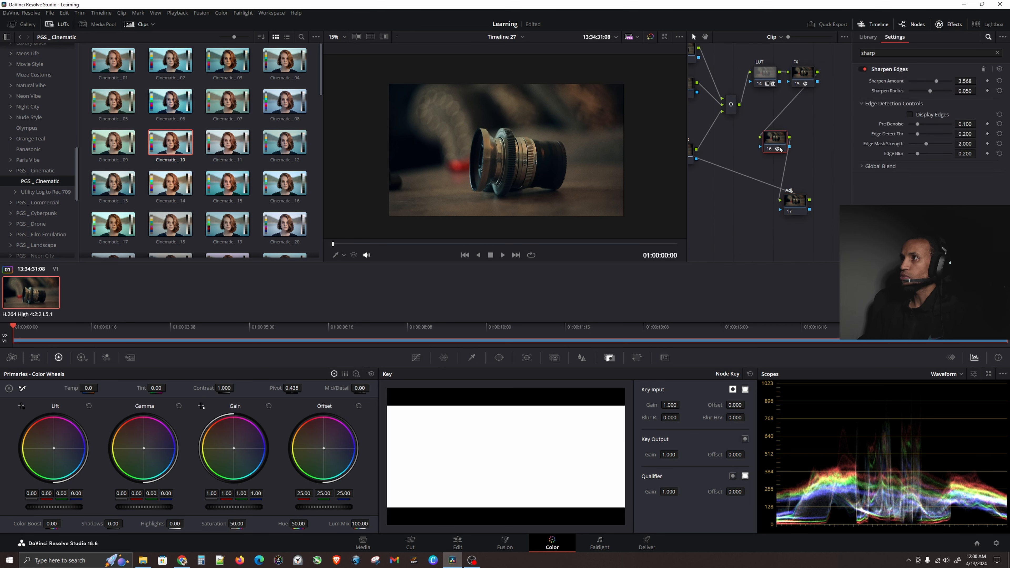
click(801, 204)
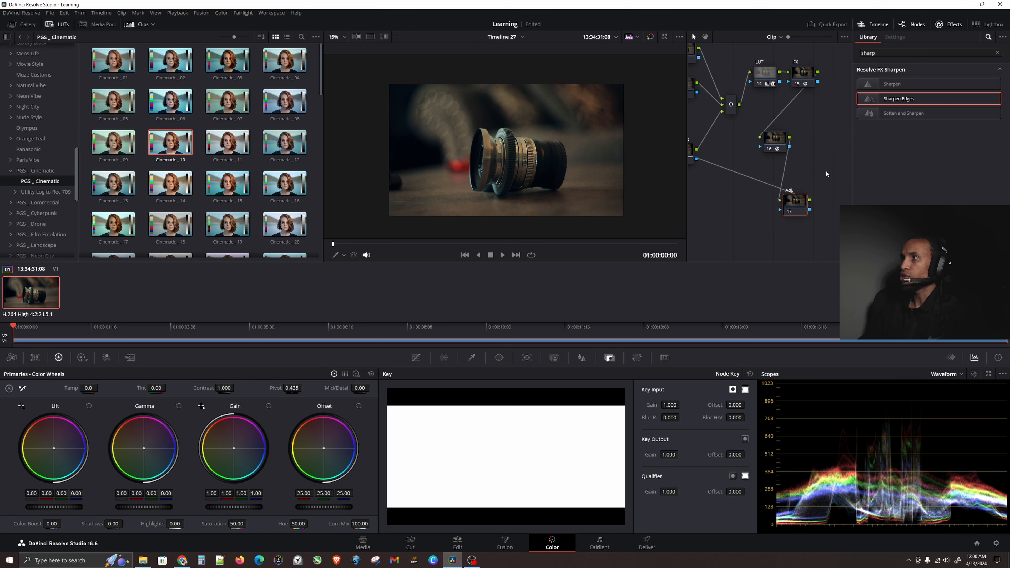
click(997, 54)
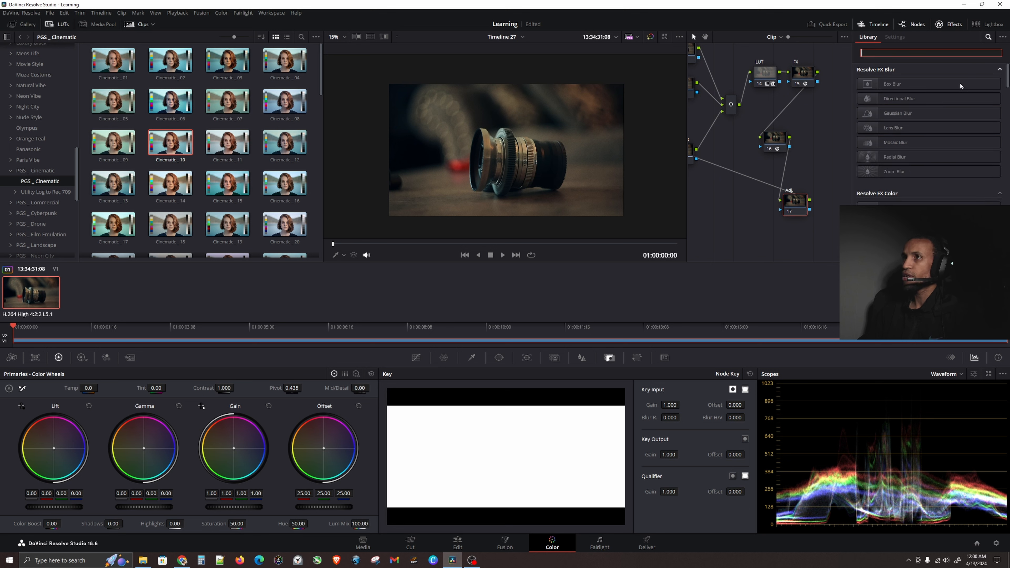
click(809, 153)
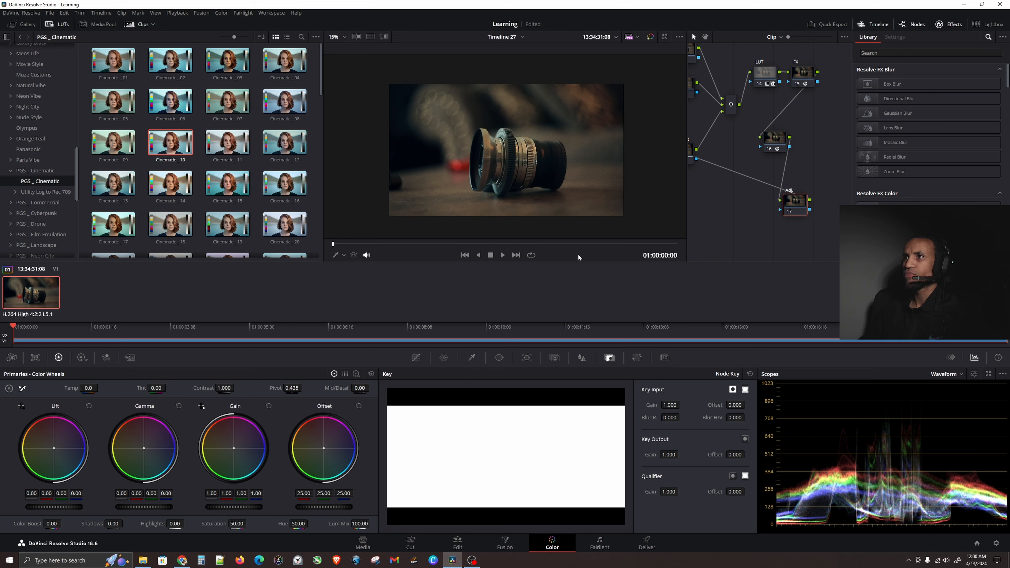
Toggle the bypass of all grades repeatedly to compare the graded and ungraded lens clip.
click(651, 37)
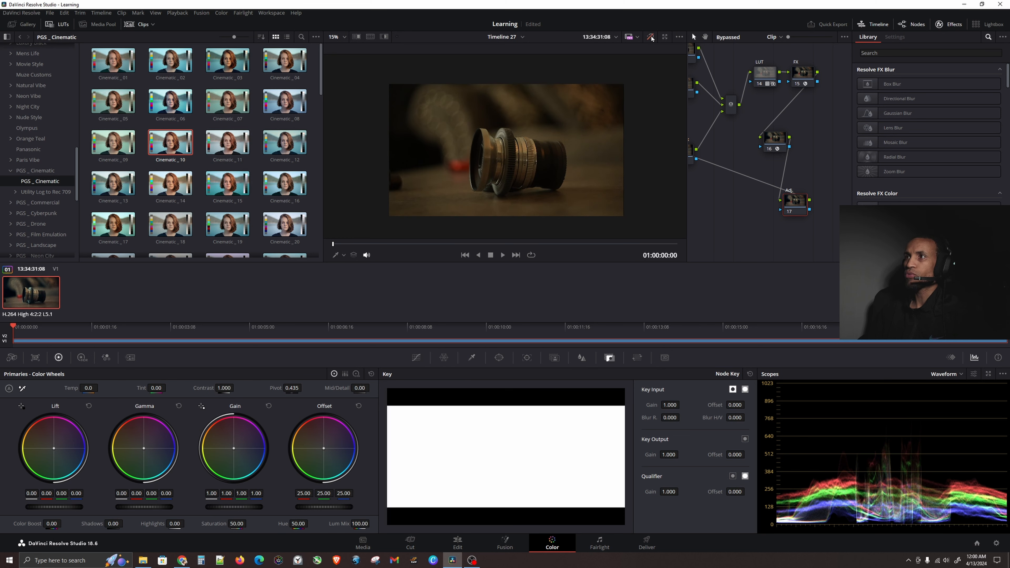
click(650, 36)
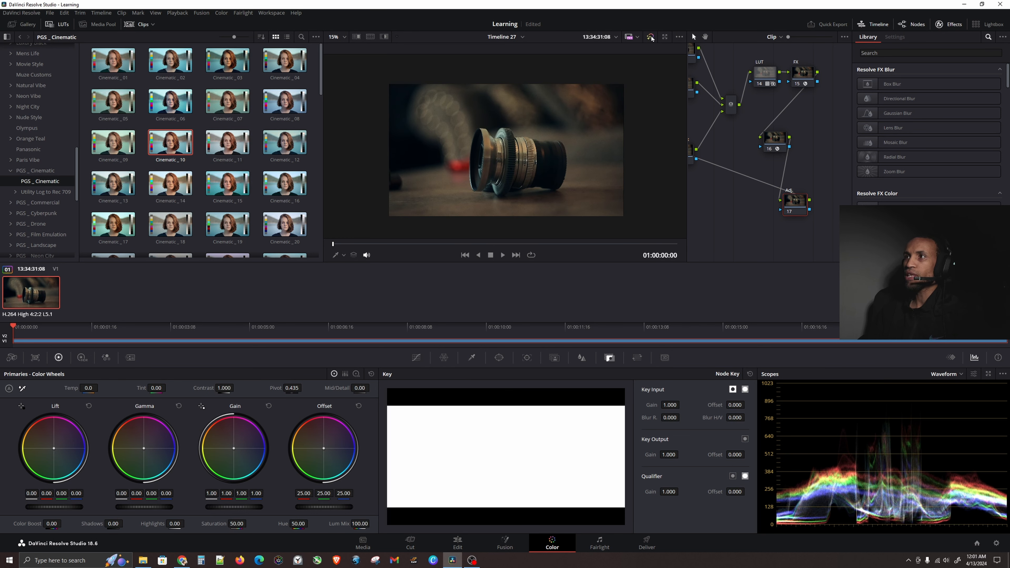
click(651, 37)
click(650, 37)
key(ctrl)
key(ctrl)
key(ctrl)
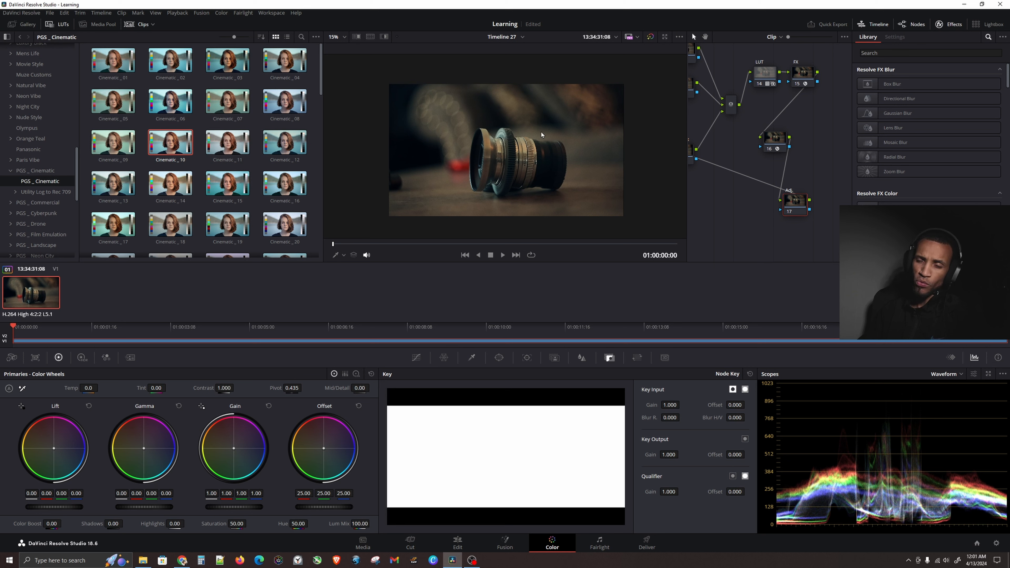
click(650, 36)
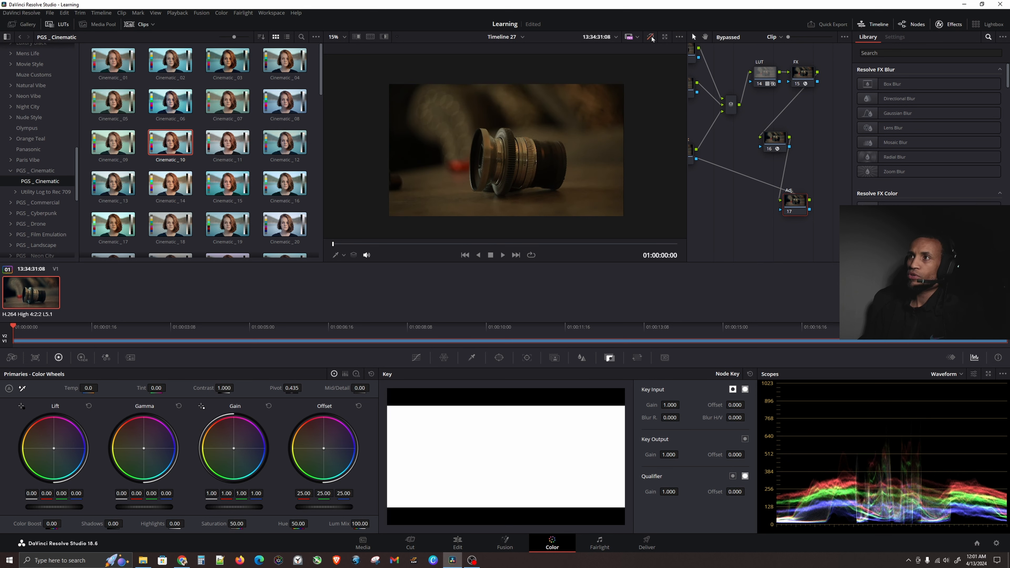
click(651, 37)
click(650, 37)
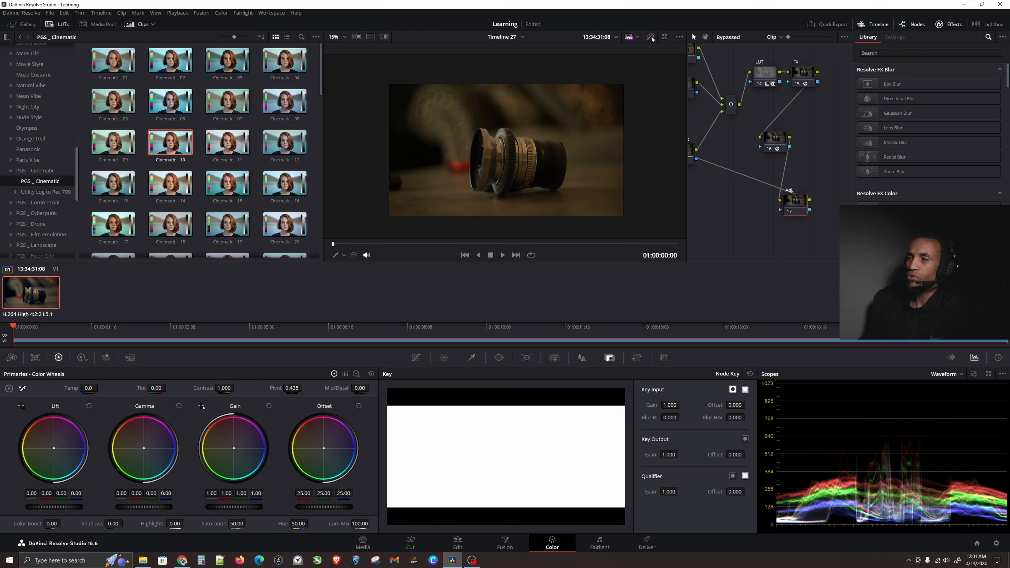
click(651, 37)
key(ctrl)
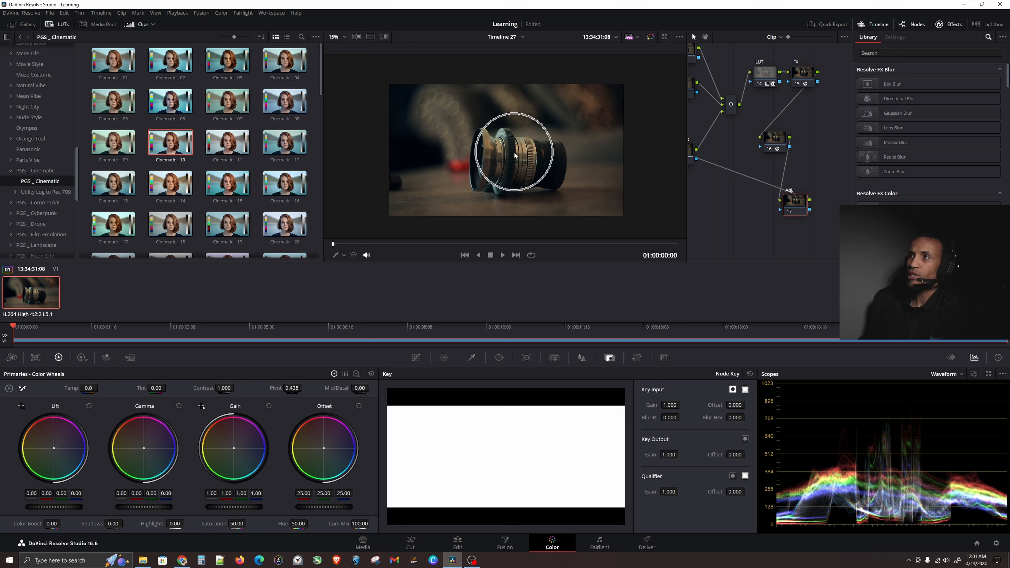
Open the gallery and grab a still of the current grade from the viewer.
drag(721, 125, 770, 129)
right_click(770, 129)
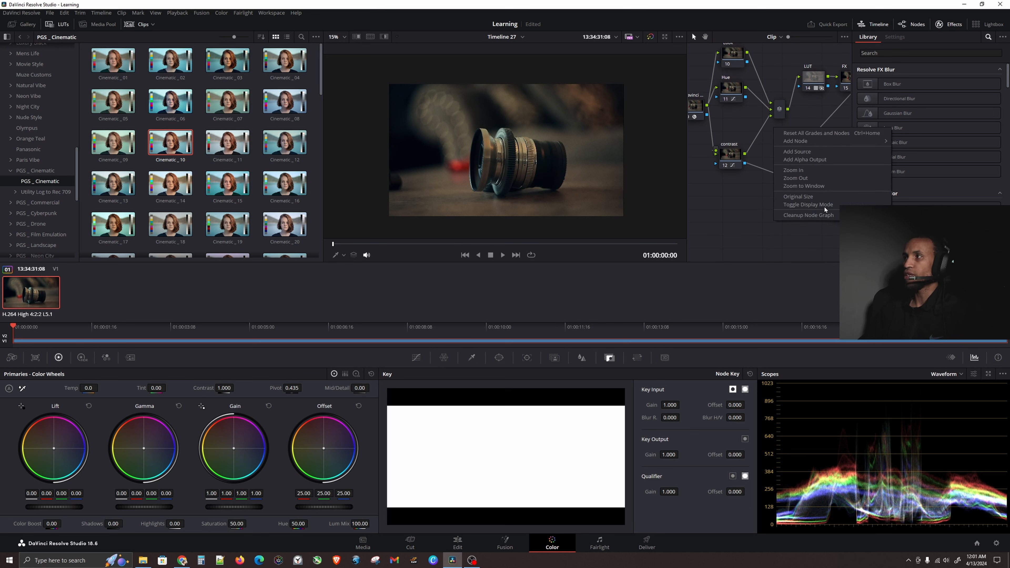
click(825, 188)
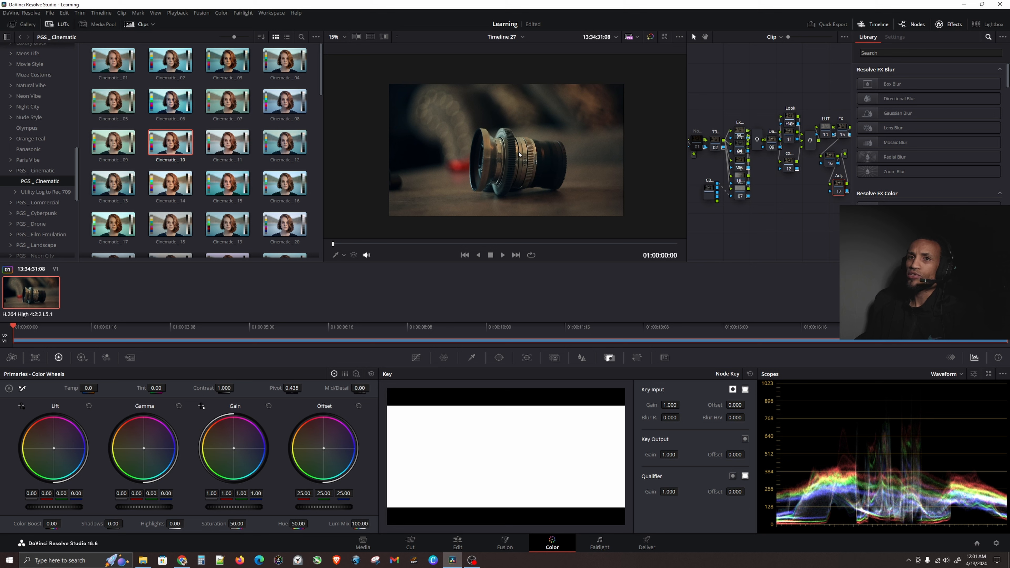
click(23, 25)
click(24, 27)
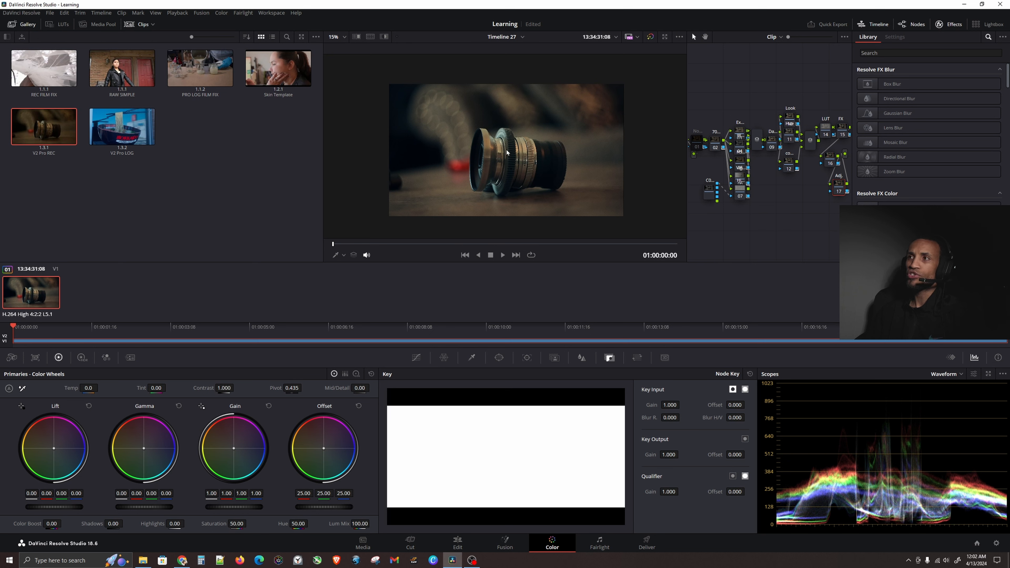
key(ctrl)
key(ctrl)
key(ctrl)
key(ctrl)
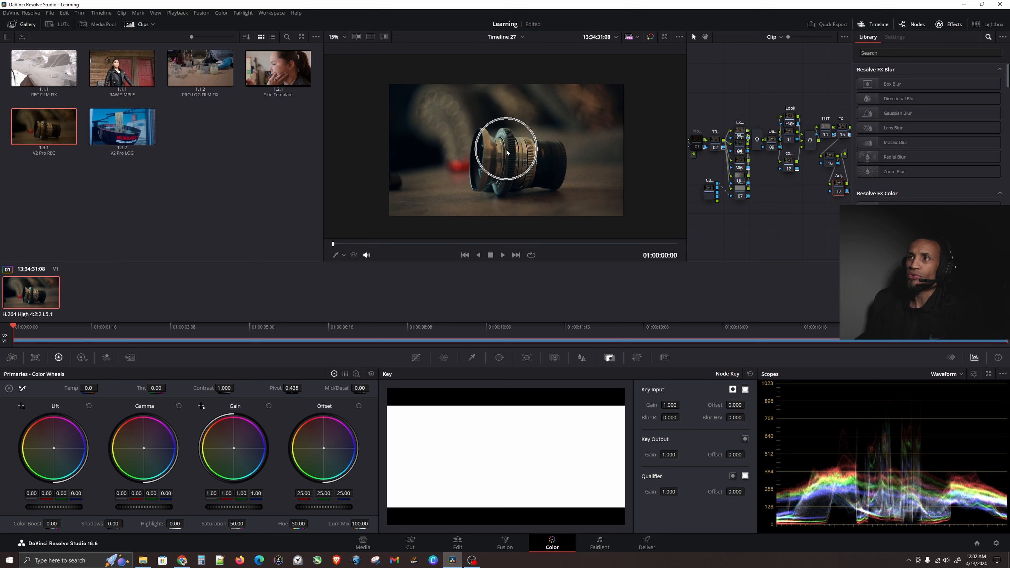
right_click(507, 152)
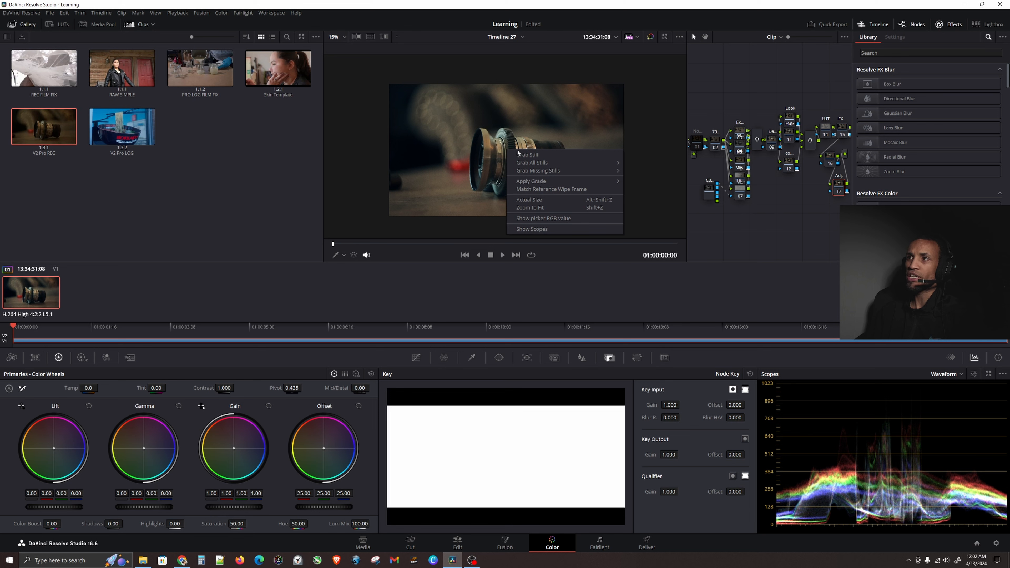
click(527, 154)
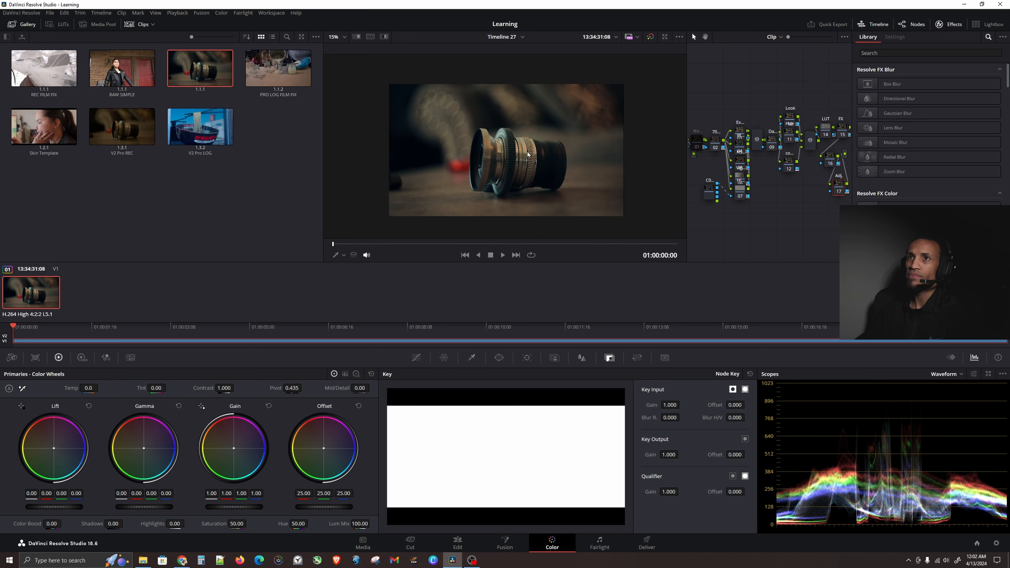
Rename the new still as Learning Course TREE.
double_click(203, 76)
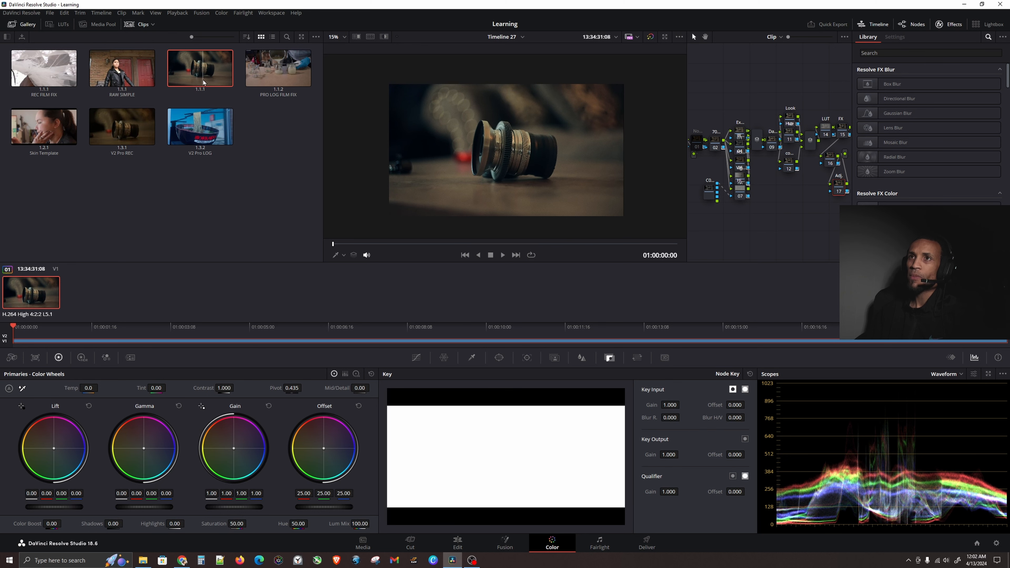
right_click(204, 82)
click(241, 141)
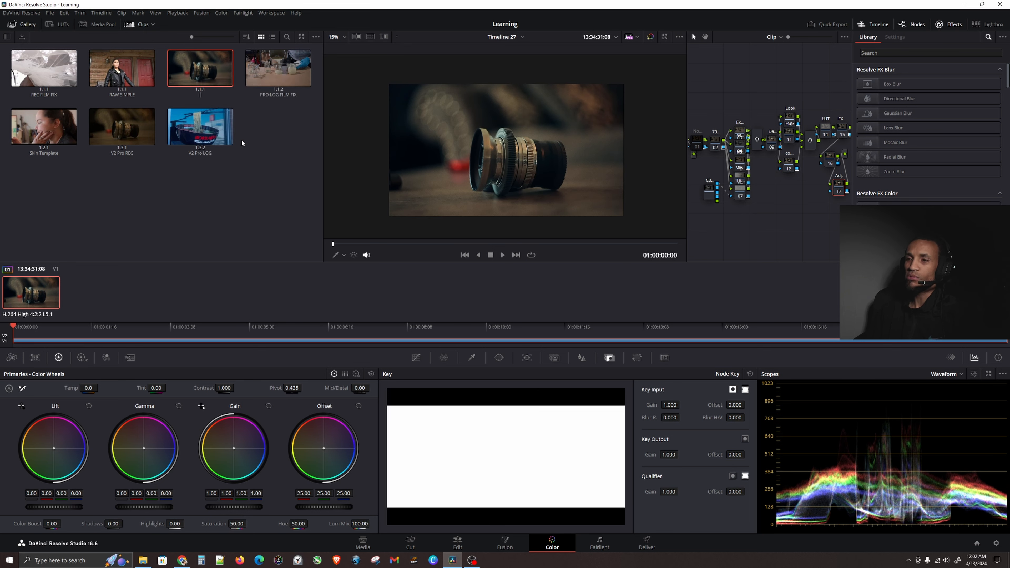
text(L)
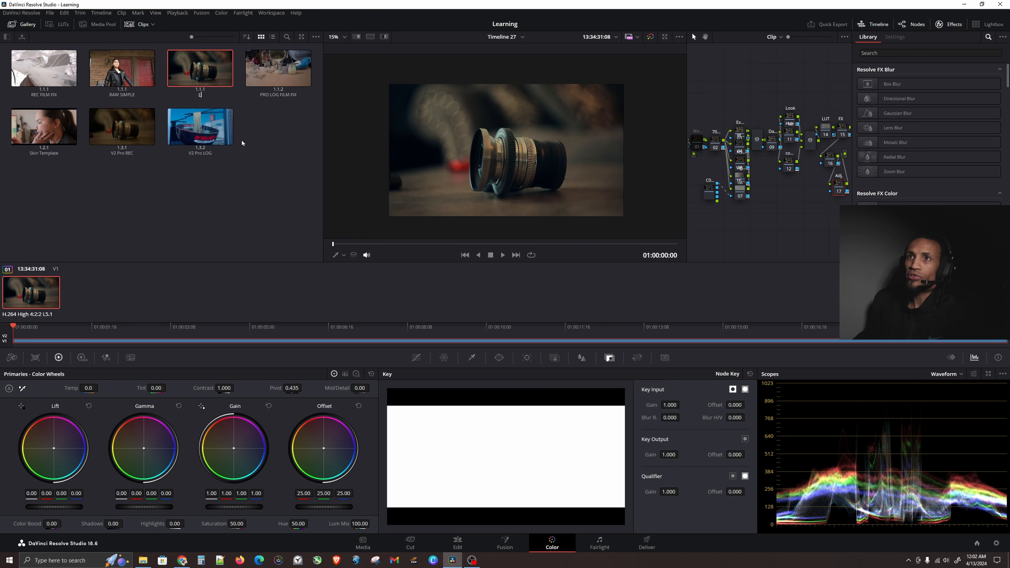
text(earning Course L)
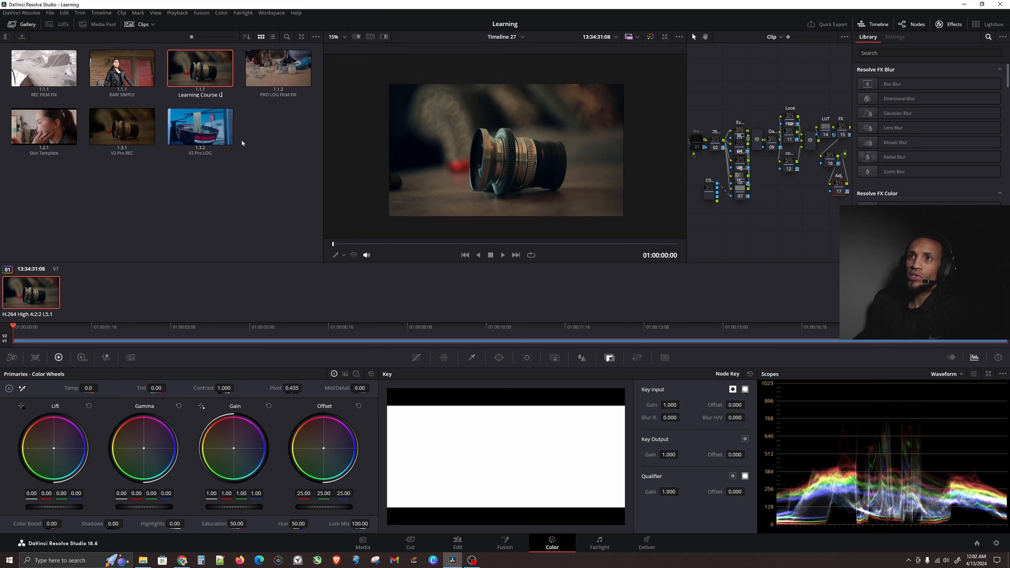
text(OO)
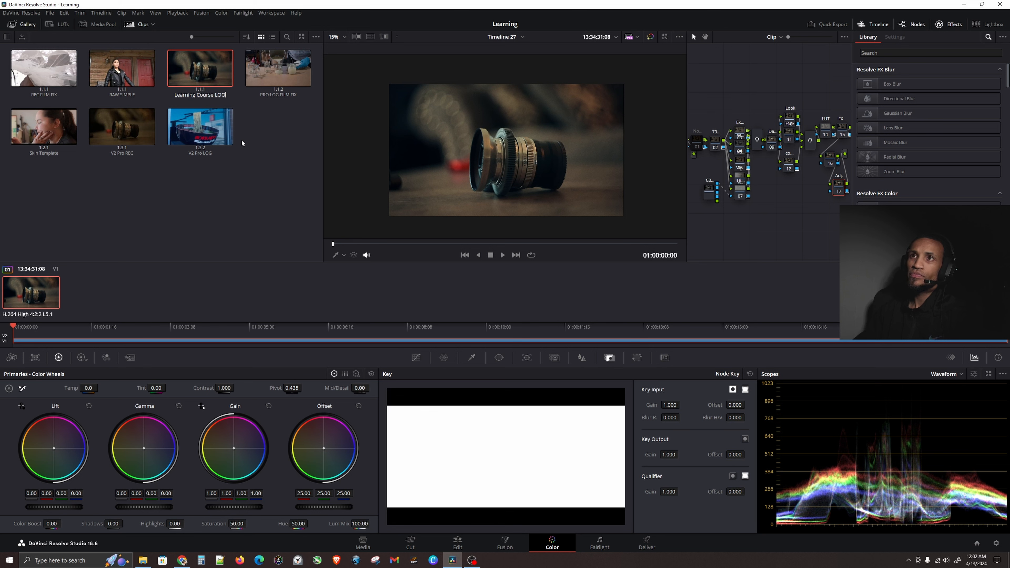
key(BackSpace)
key(BackSpace)
key(BackSpace)
text(TREE)
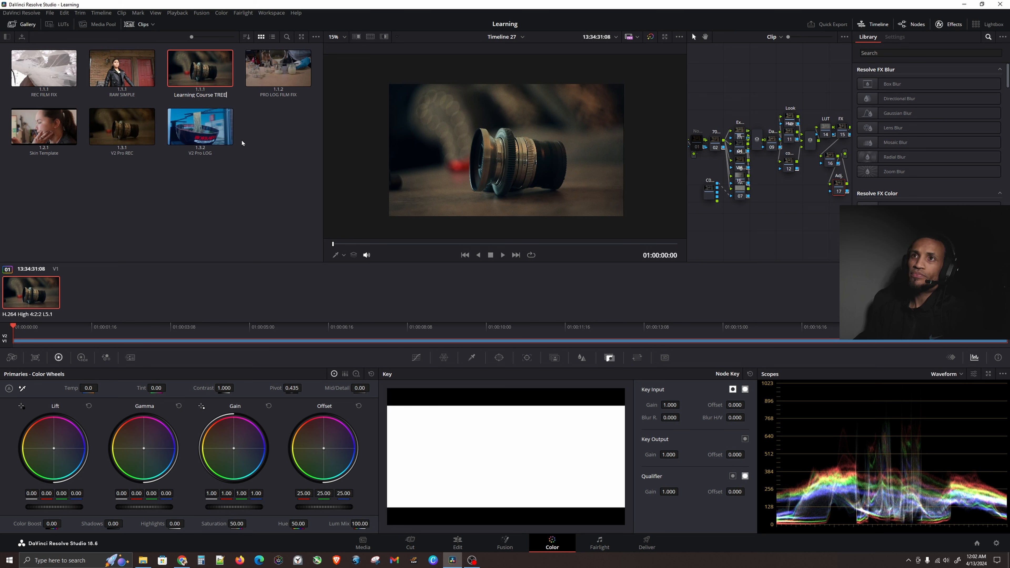
key(Return)
Delete the entire node tree and reapply the grade from the Learning Course TREE still.
click(241, 141)
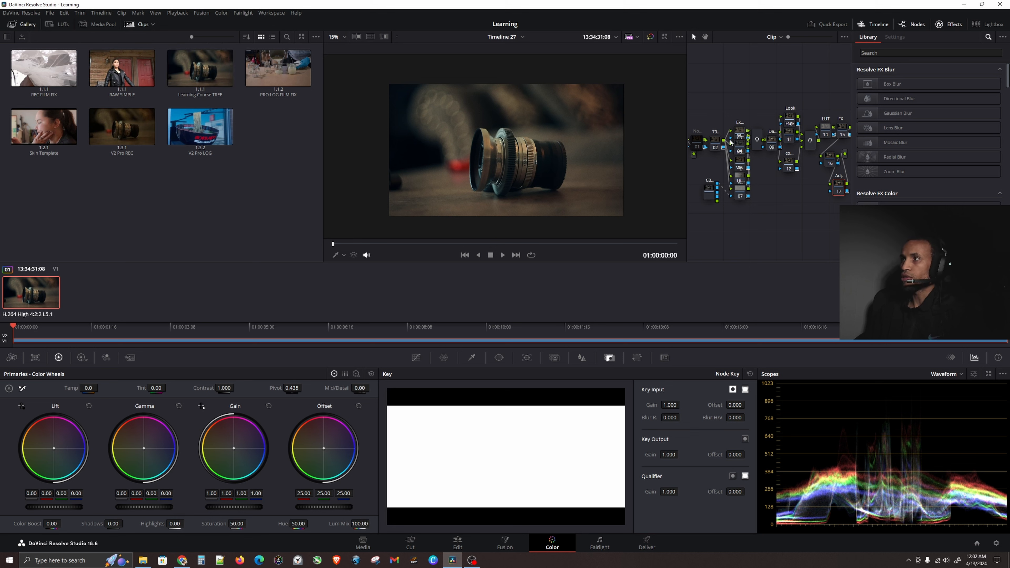
drag(694, 92, 850, 228)
key(Delete)
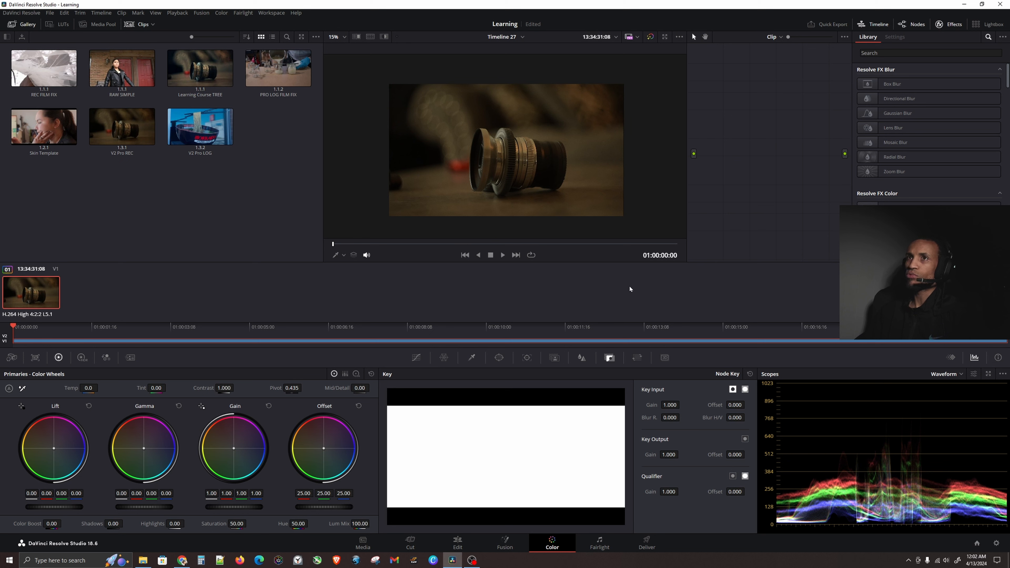
drag(200, 69, 772, 158)
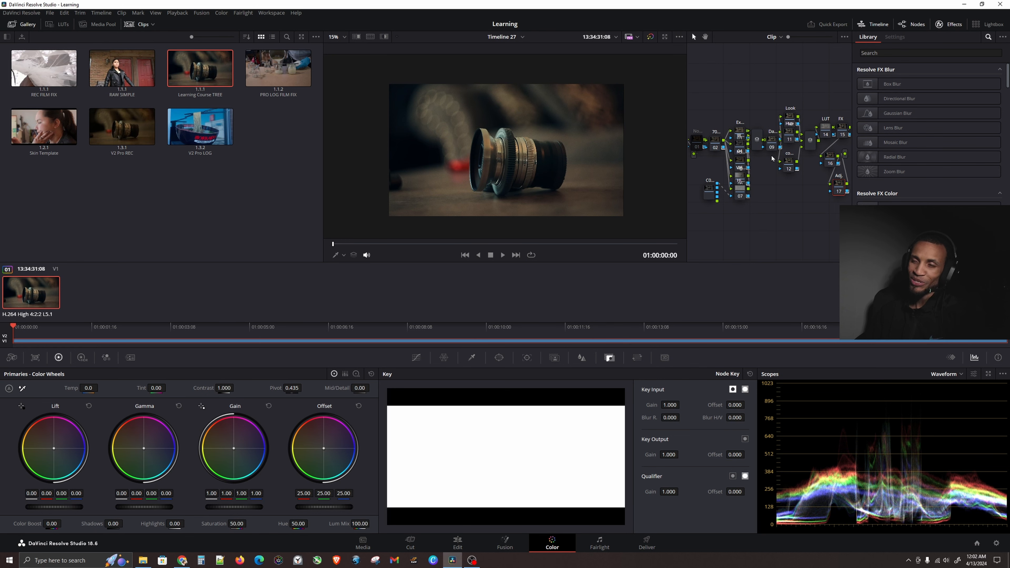
On the Edit page, add clip C0229.MP4 to the end of the timeline.
click(289, 213)
click(453, 539)
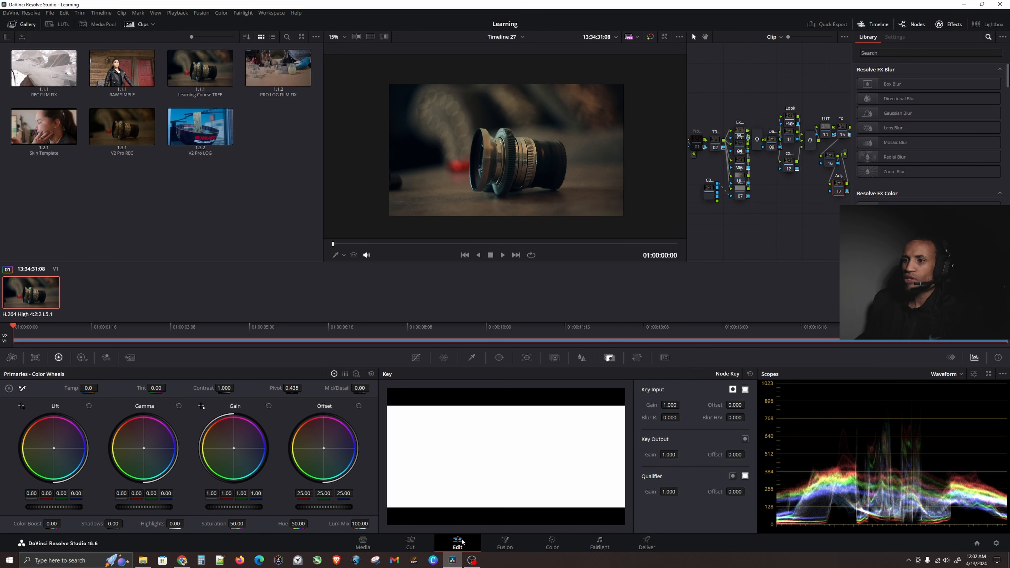
drag(173, 144, 496, 455)
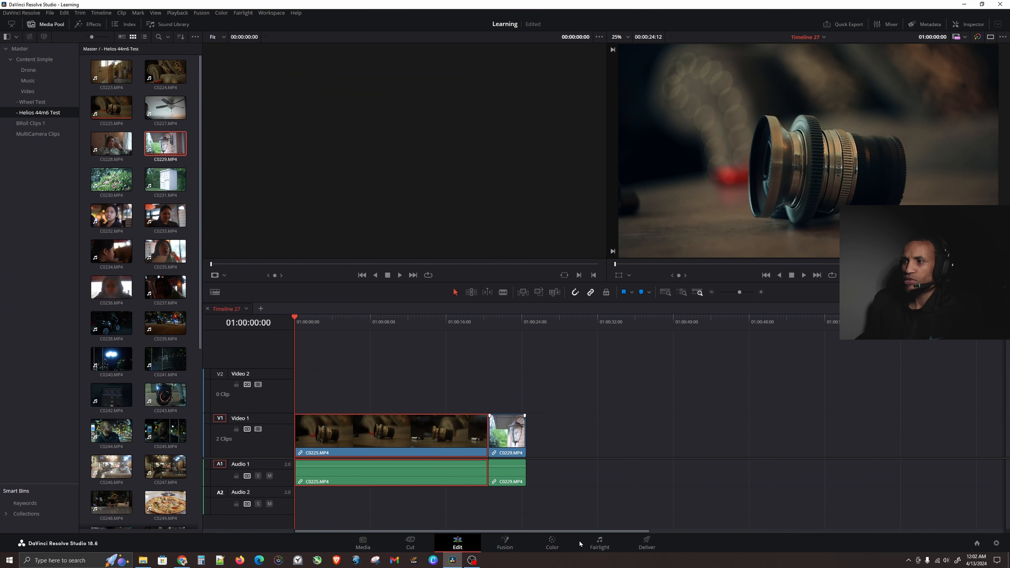
Switch through the Deliver and Edit pages back to the Color page.
click(646, 541)
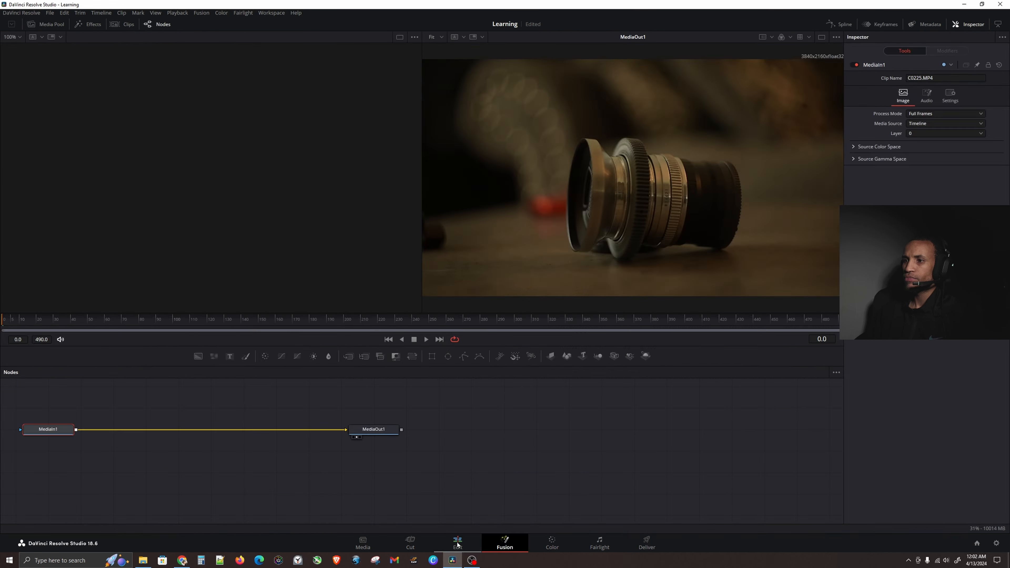
click(461, 543)
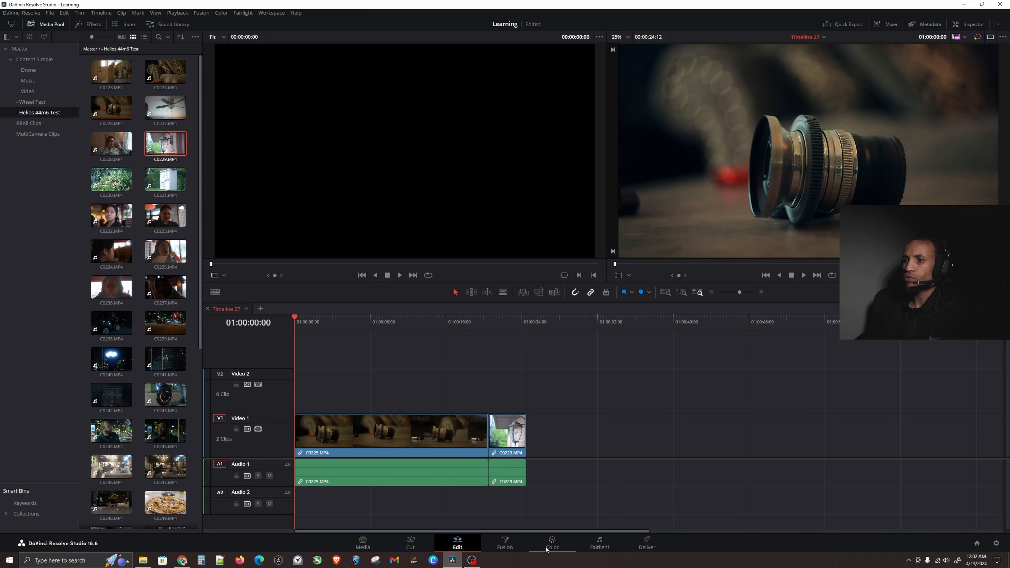
click(552, 542)
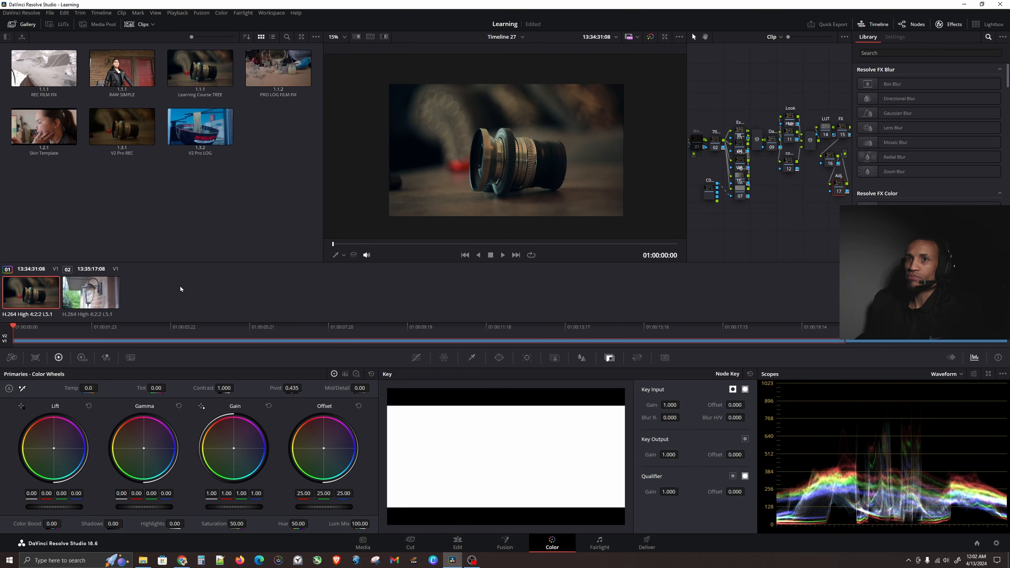
Apply the Learning Course TREE still's grade to the lamp clip.
click(103, 299)
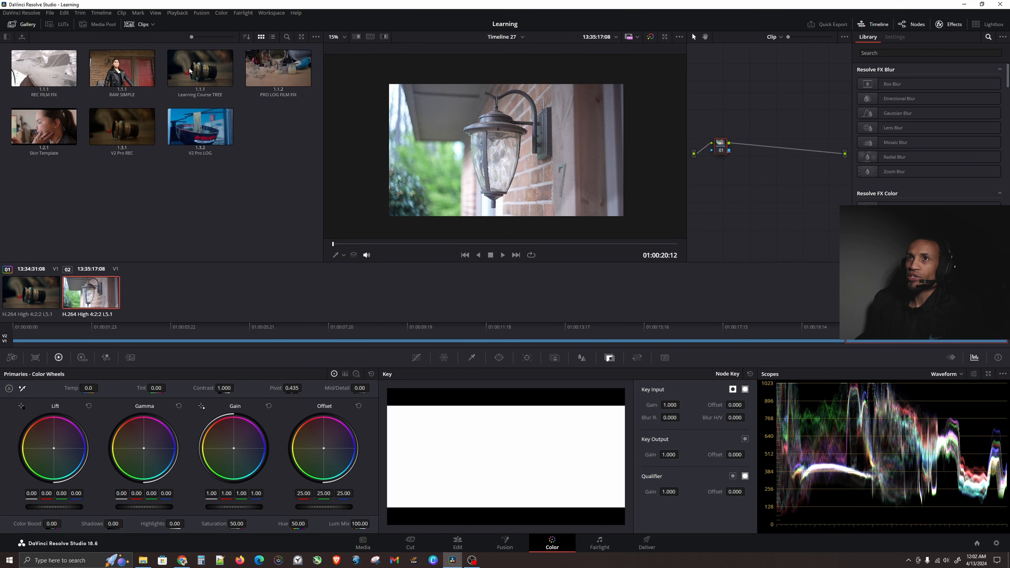
key(ctrl)
key(ctrl)
key(ctrl)
key(ctrl)
middle_click(189, 71)
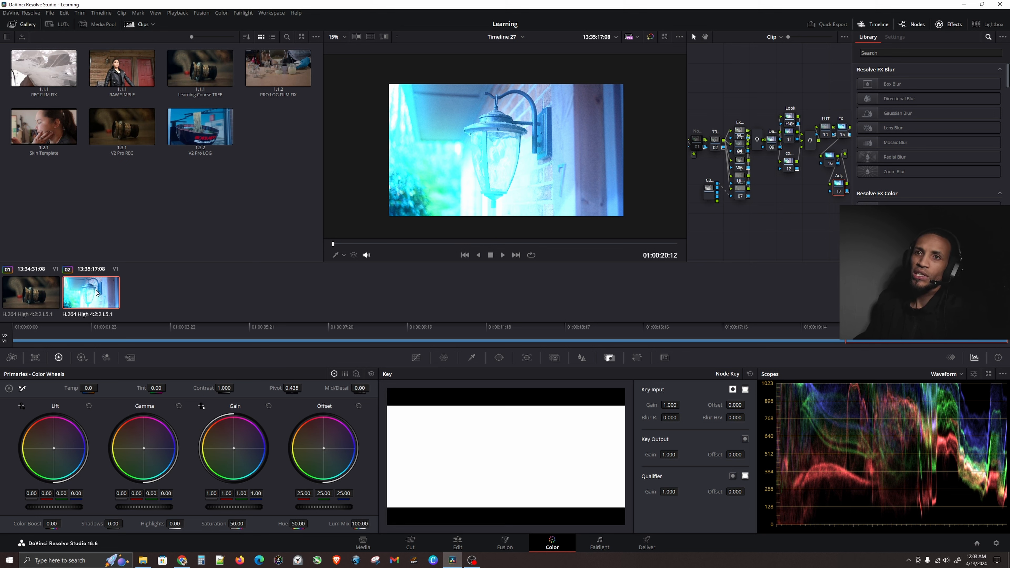
Compare the lens and lamp clips, then undo the grade applied to the lamp clip.
click(49, 293)
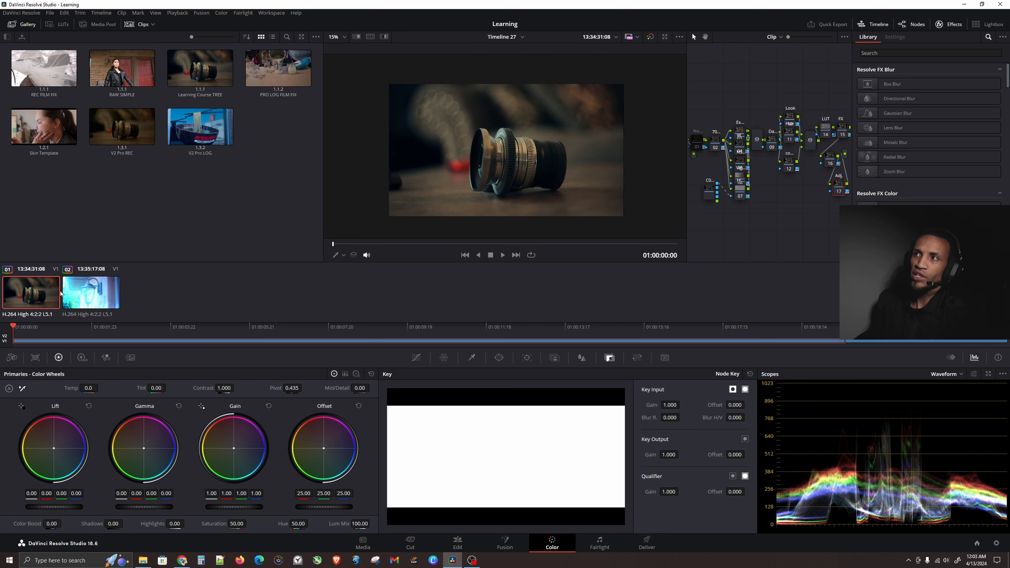
click(93, 293)
click(32, 302)
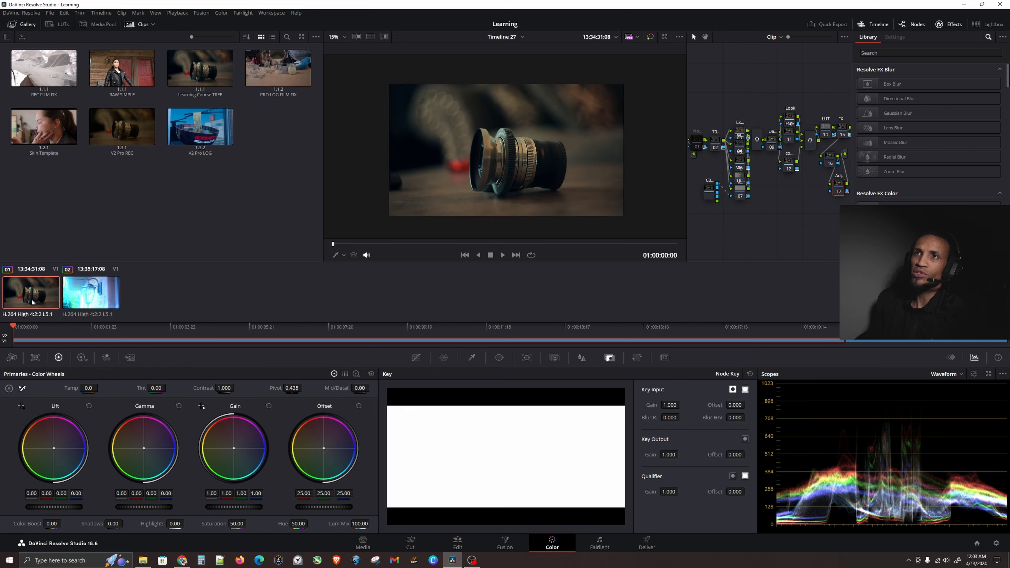
click(88, 299)
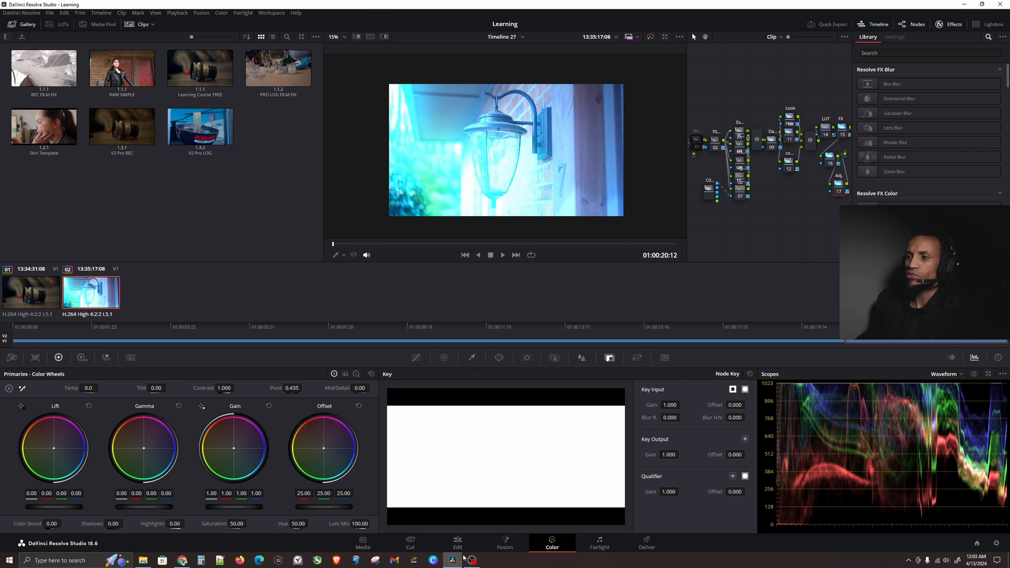
key(ctrl+z)
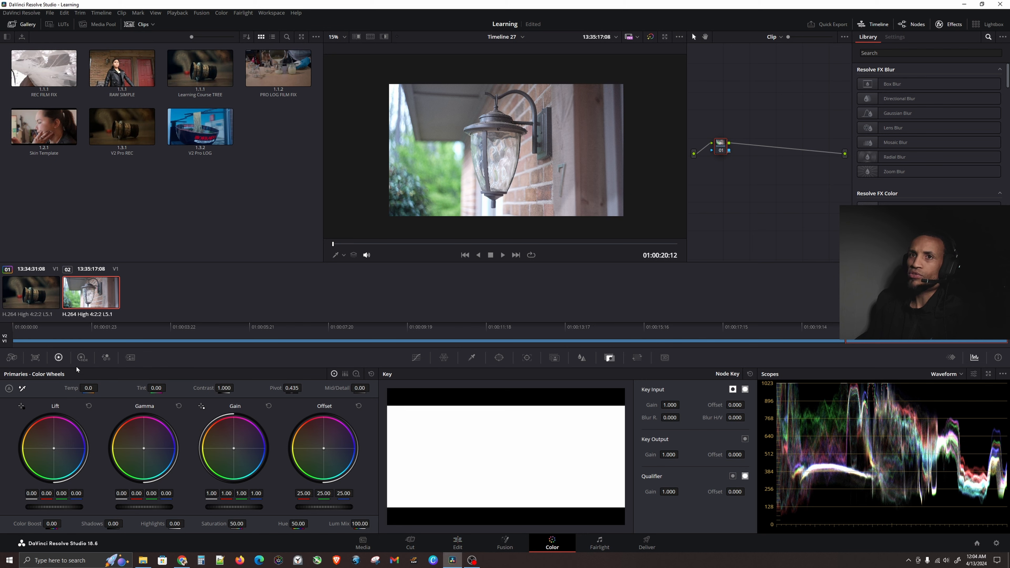
click(25, 299)
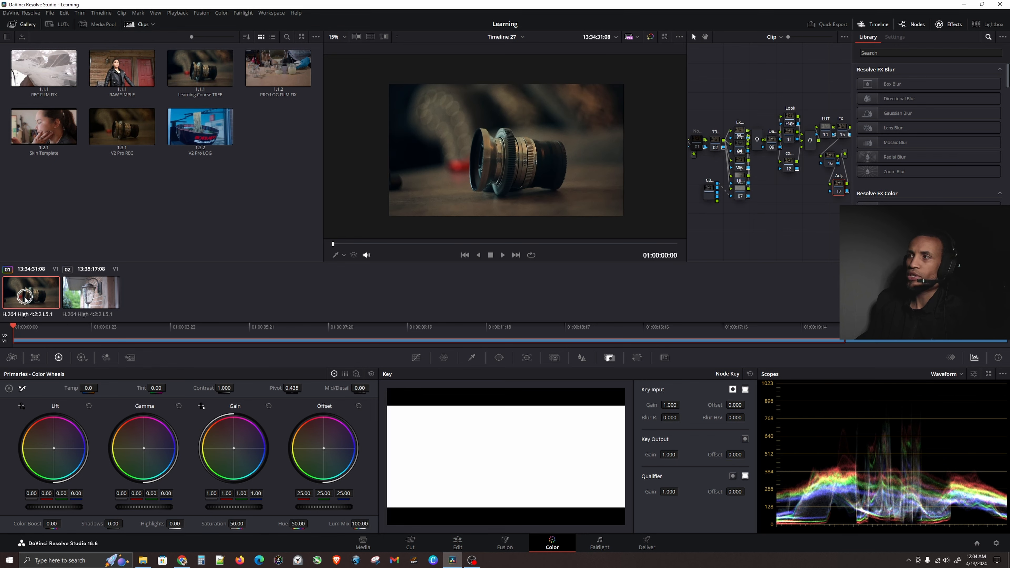
right_click(26, 300)
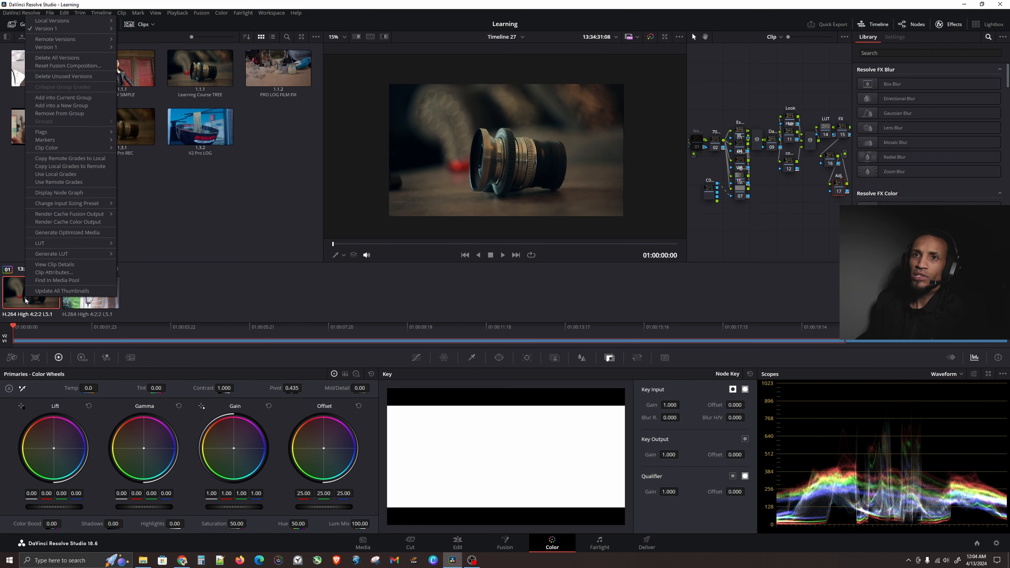
mouse_move(81, 257)
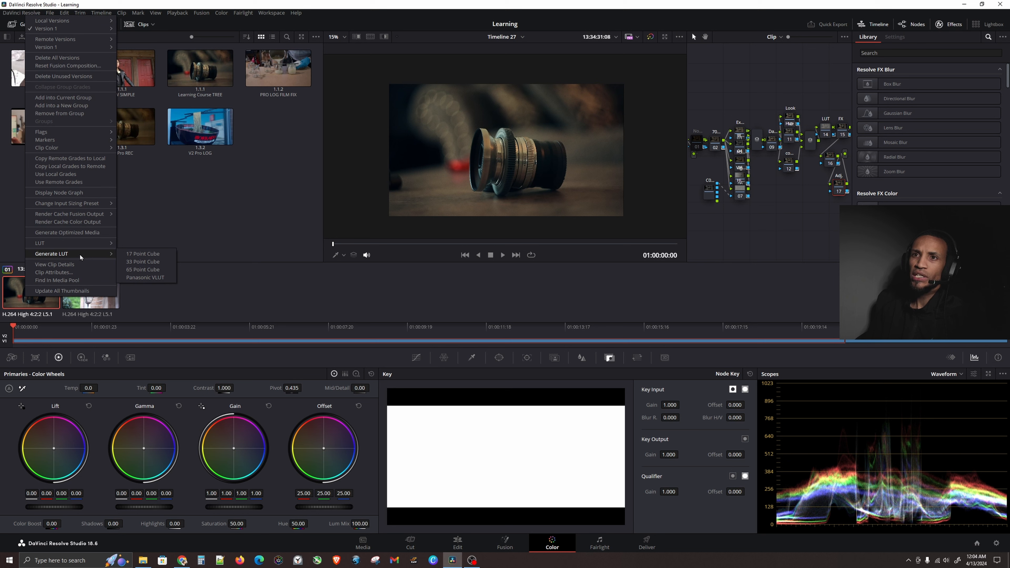
click(140, 262)
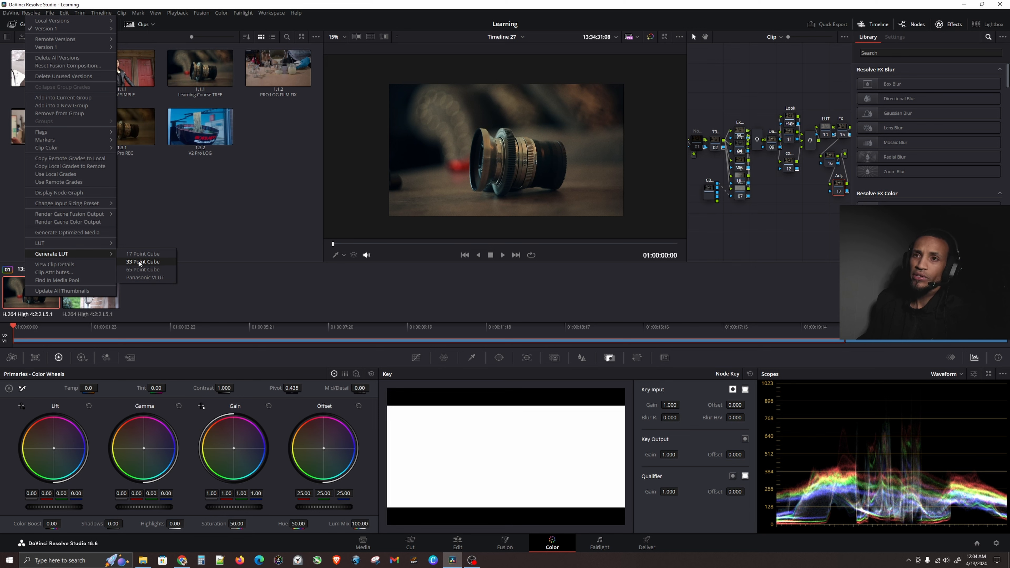
click(142, 261)
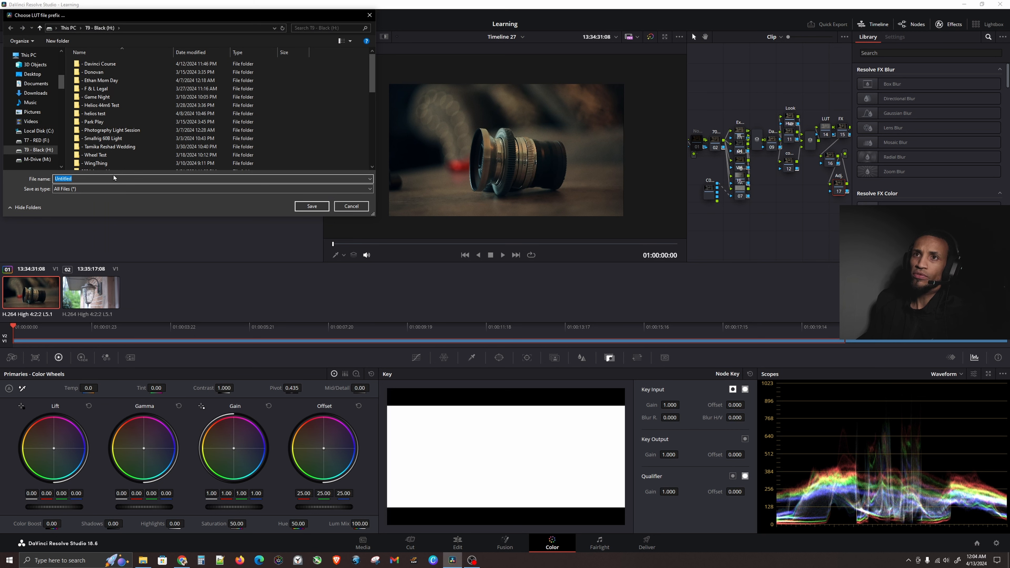
click(360, 208)
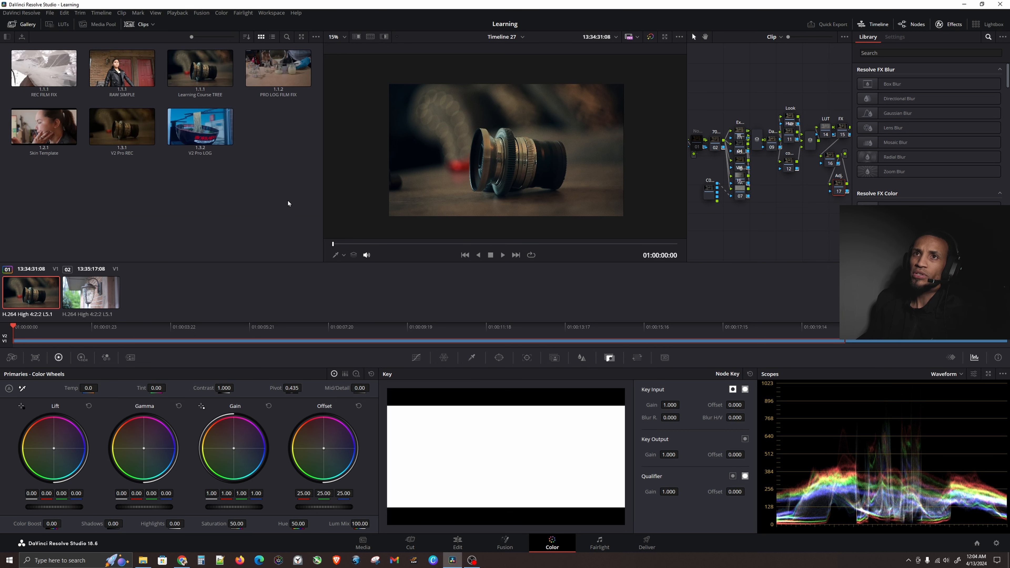
Open the file location of the Cinematic_10 LUT and navigate up to the main LUT folder.
click(59, 26)
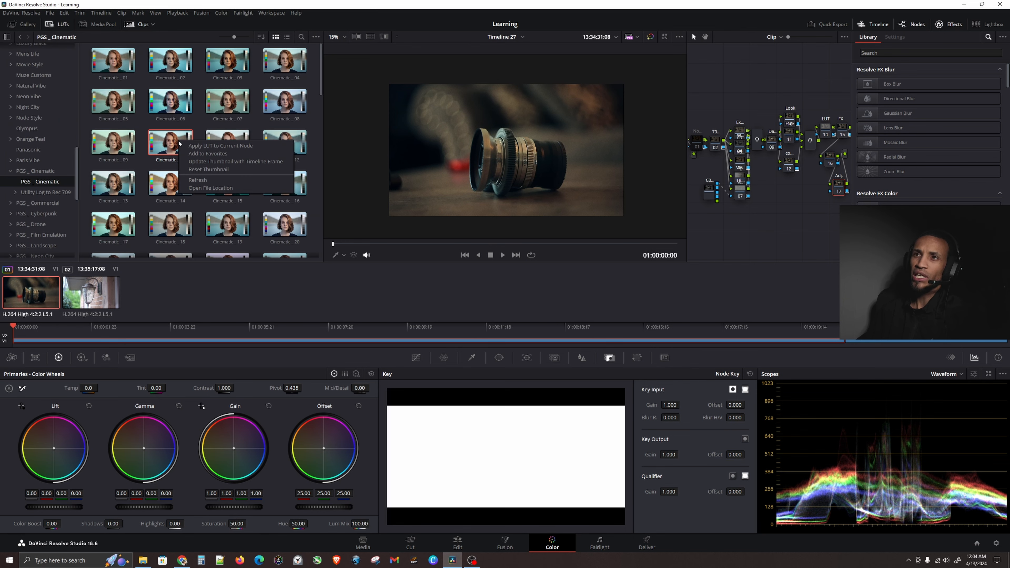
key(alt+Tab)
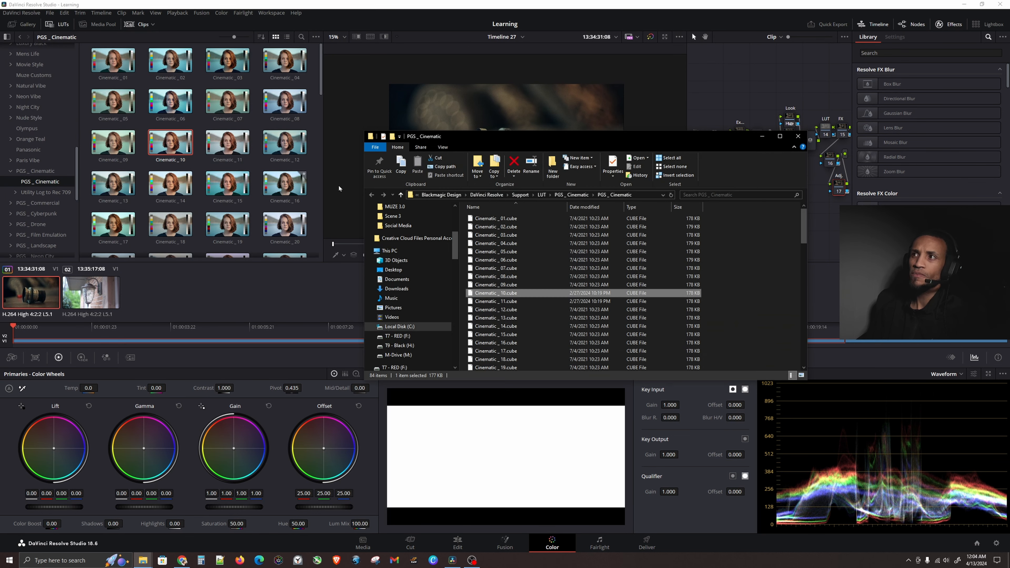
drag(551, 140, 379, 58)
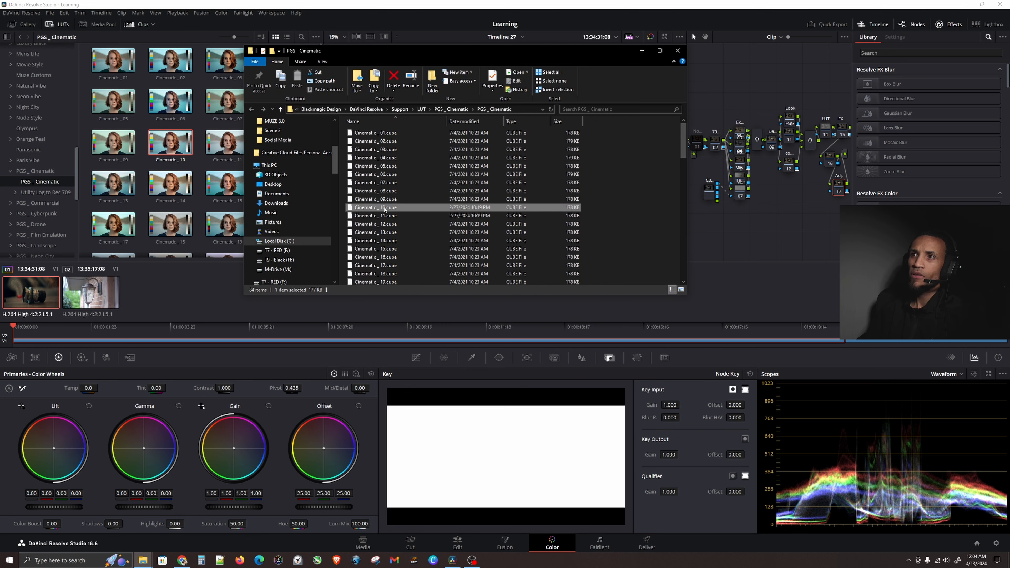
click(453, 109)
click(458, 109)
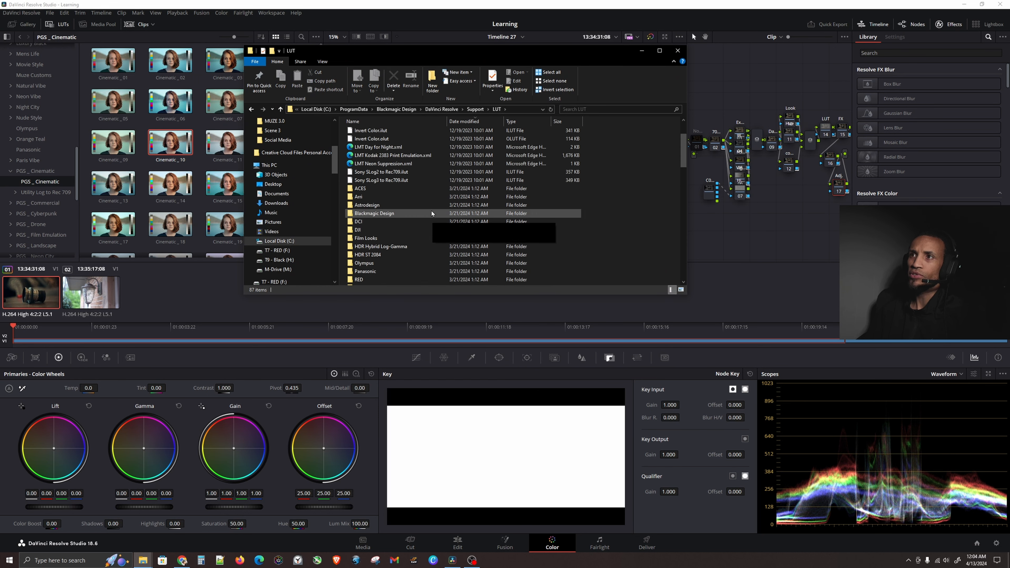
scroll(604, 192, down, 8)
right_click(611, 176)
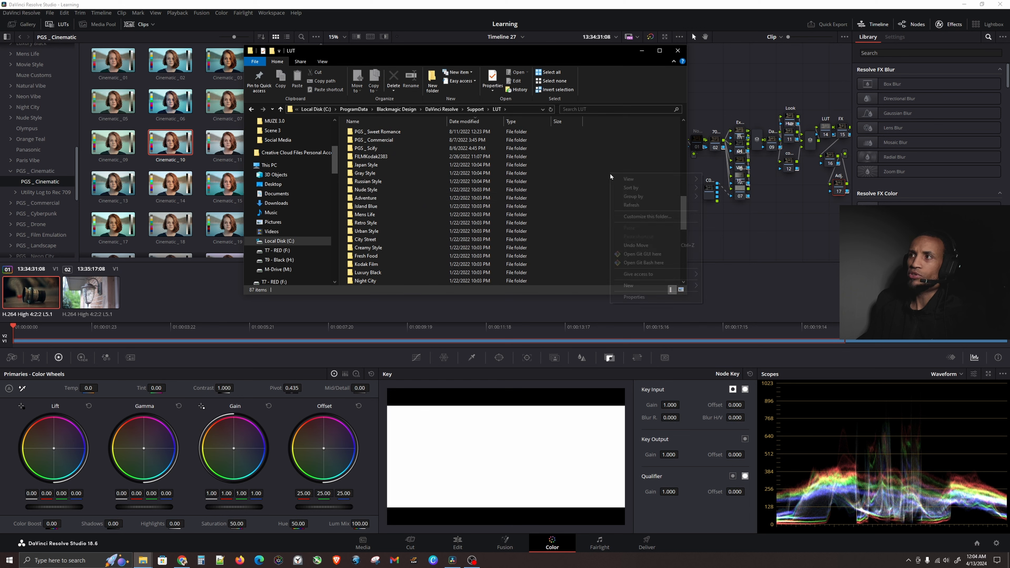
mouse_move(683, 285)
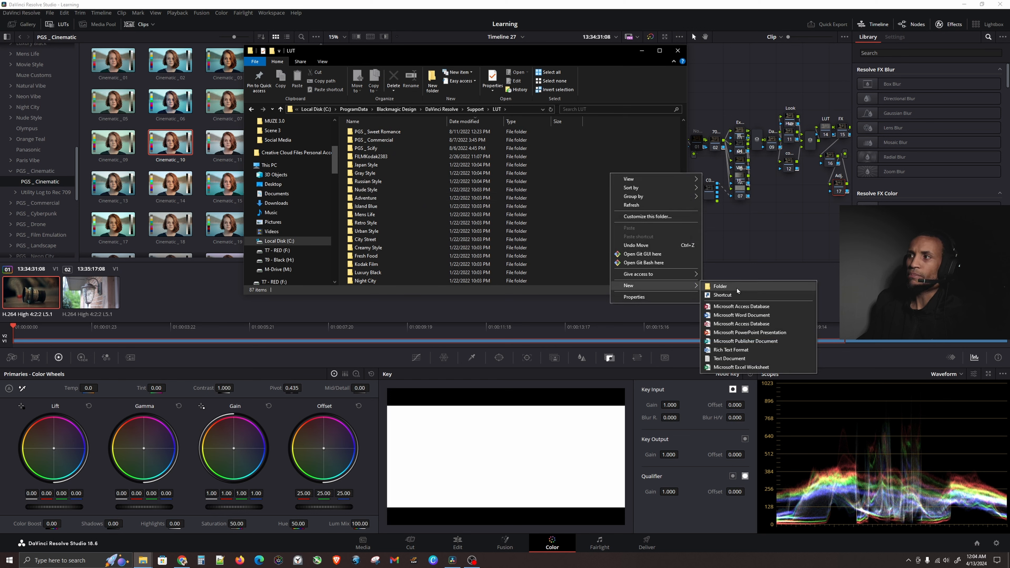
click(641, 169)
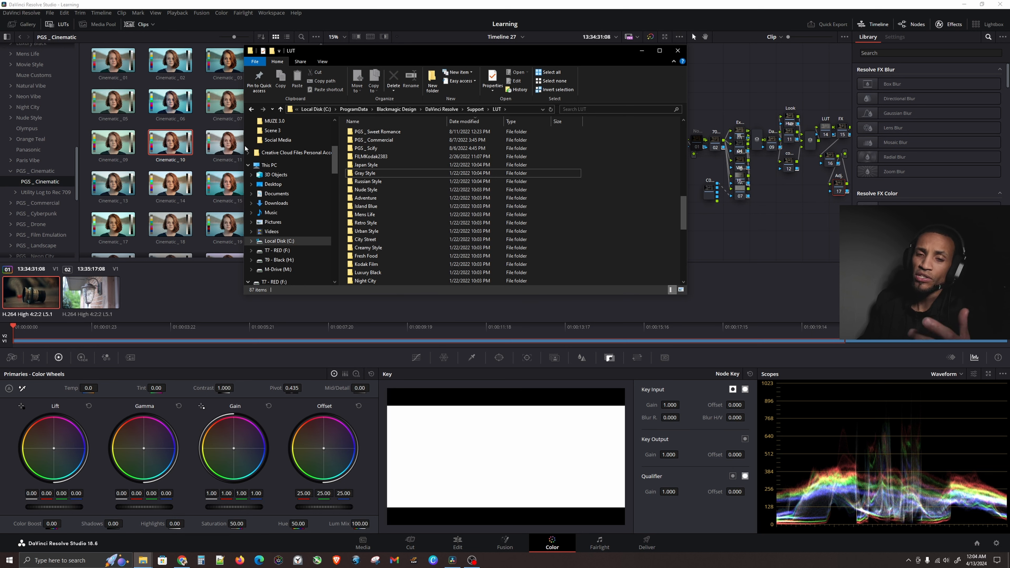
click(281, 4)
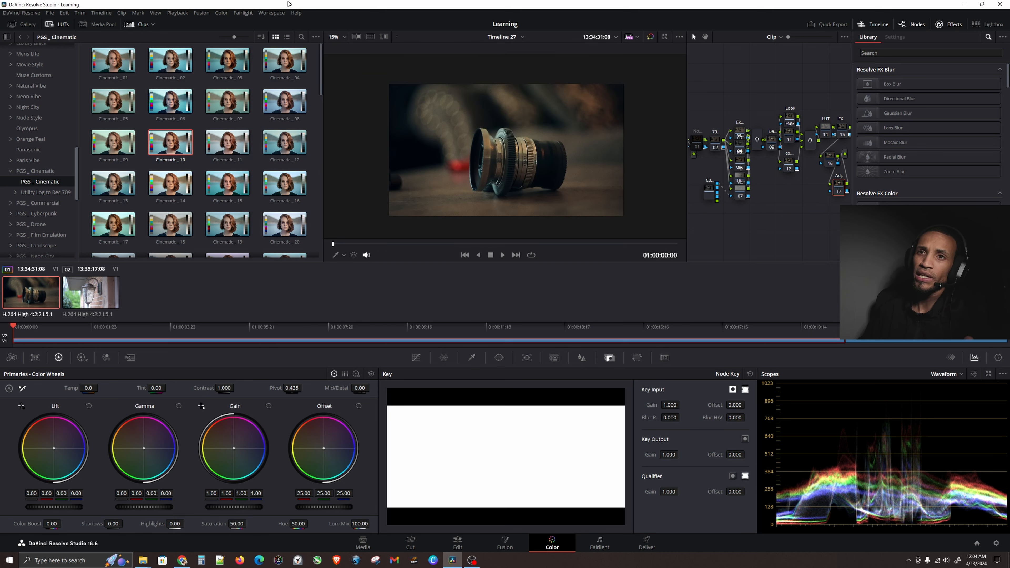